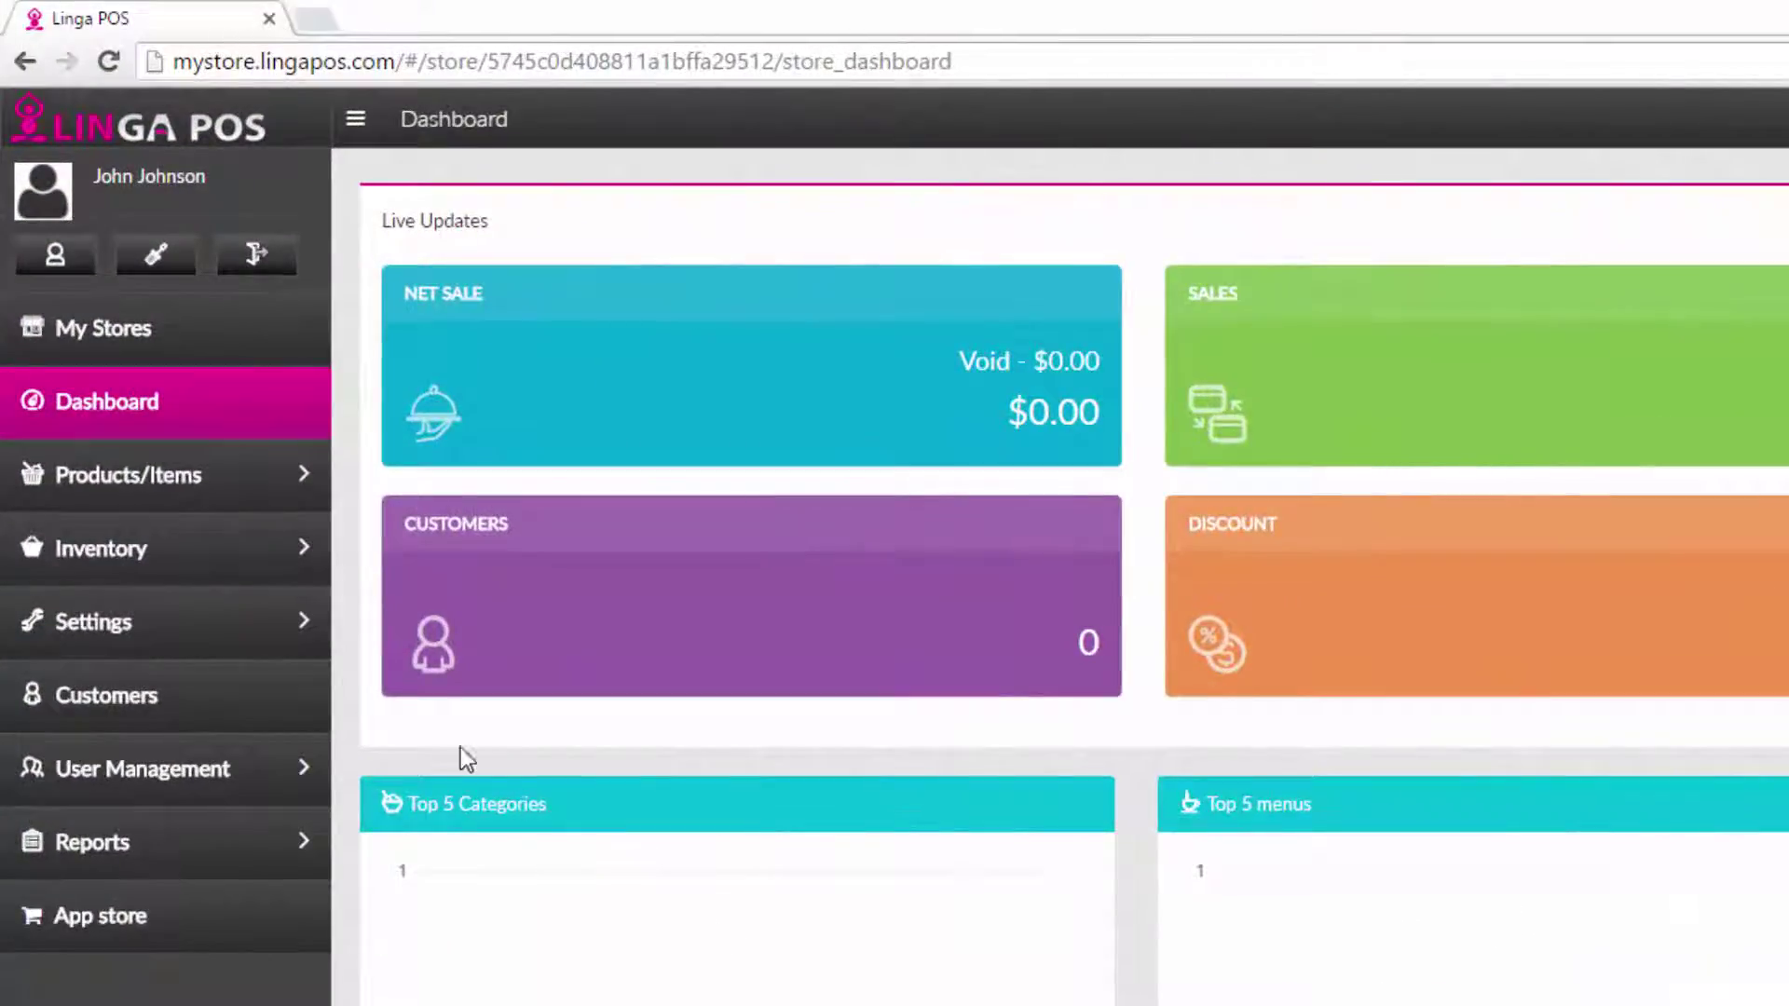
Expand the Settings submenu in the dashboard's left sidebar.
{"action": "left_click", "coordinate": [261, 624]}
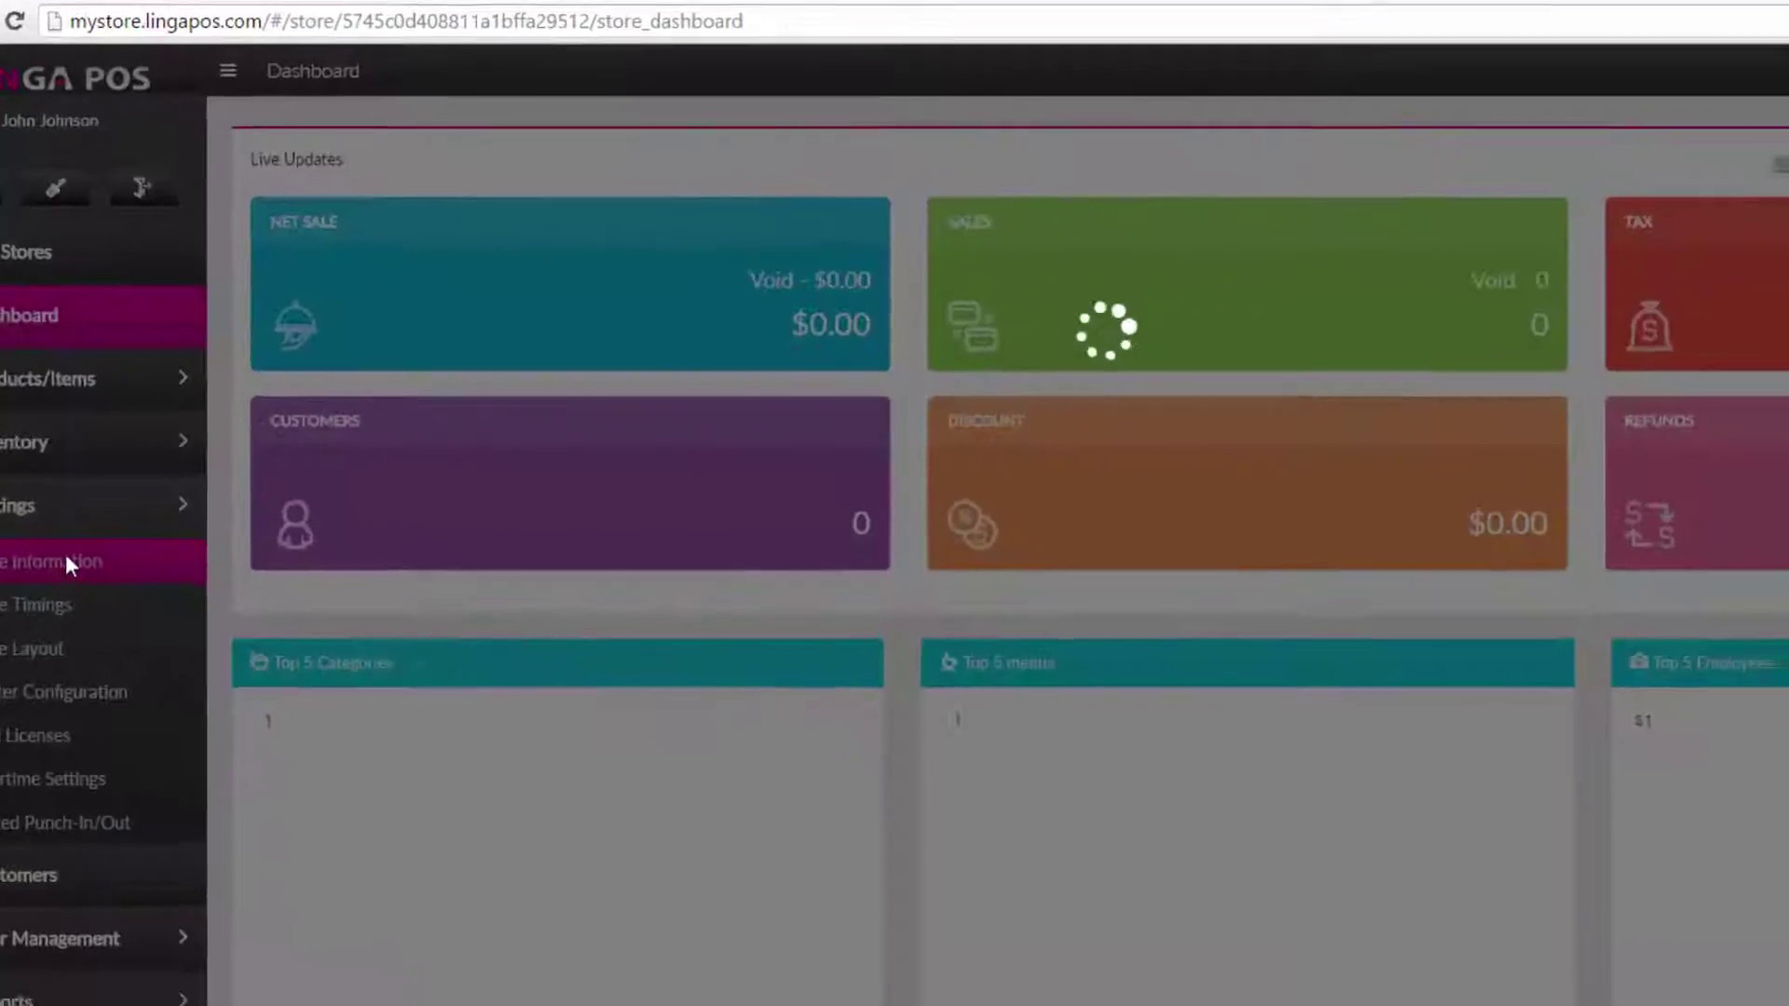
Update Store Information with phone, email, address, logo and Credit Card and Gift Card payments.
{"action": "left_click", "coordinate": [171, 691]}
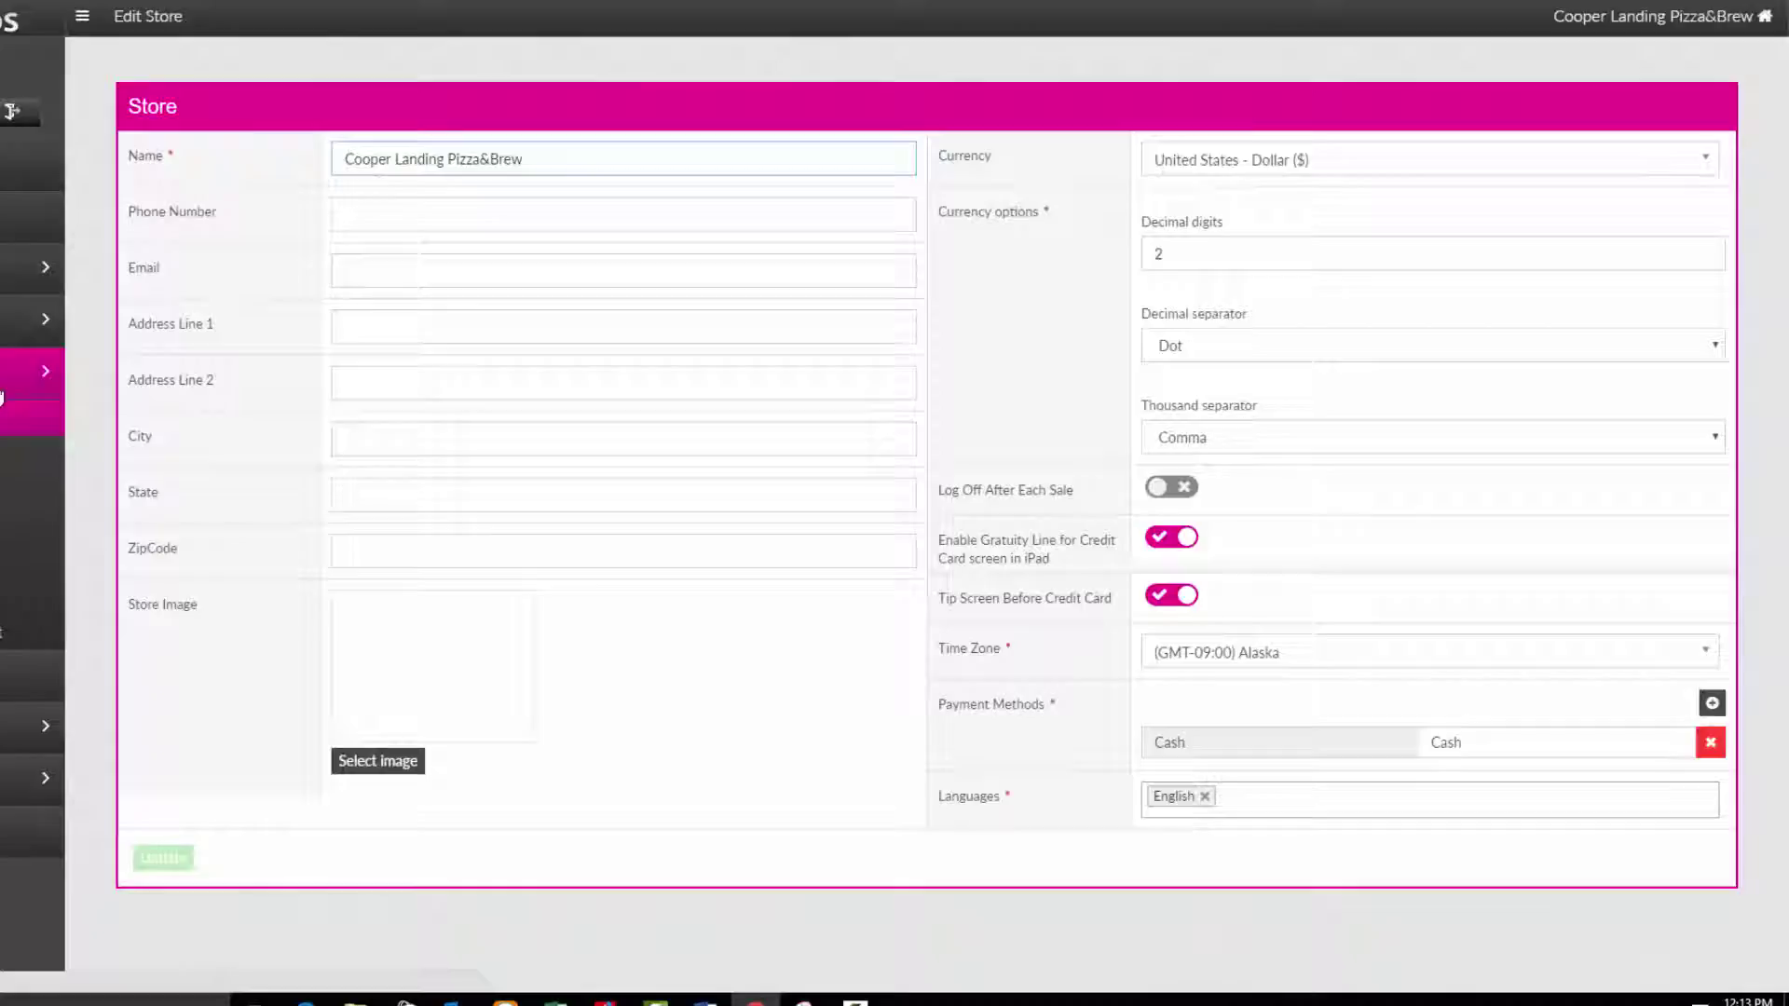
{"action": "left_click", "coordinate": [344, 220]}
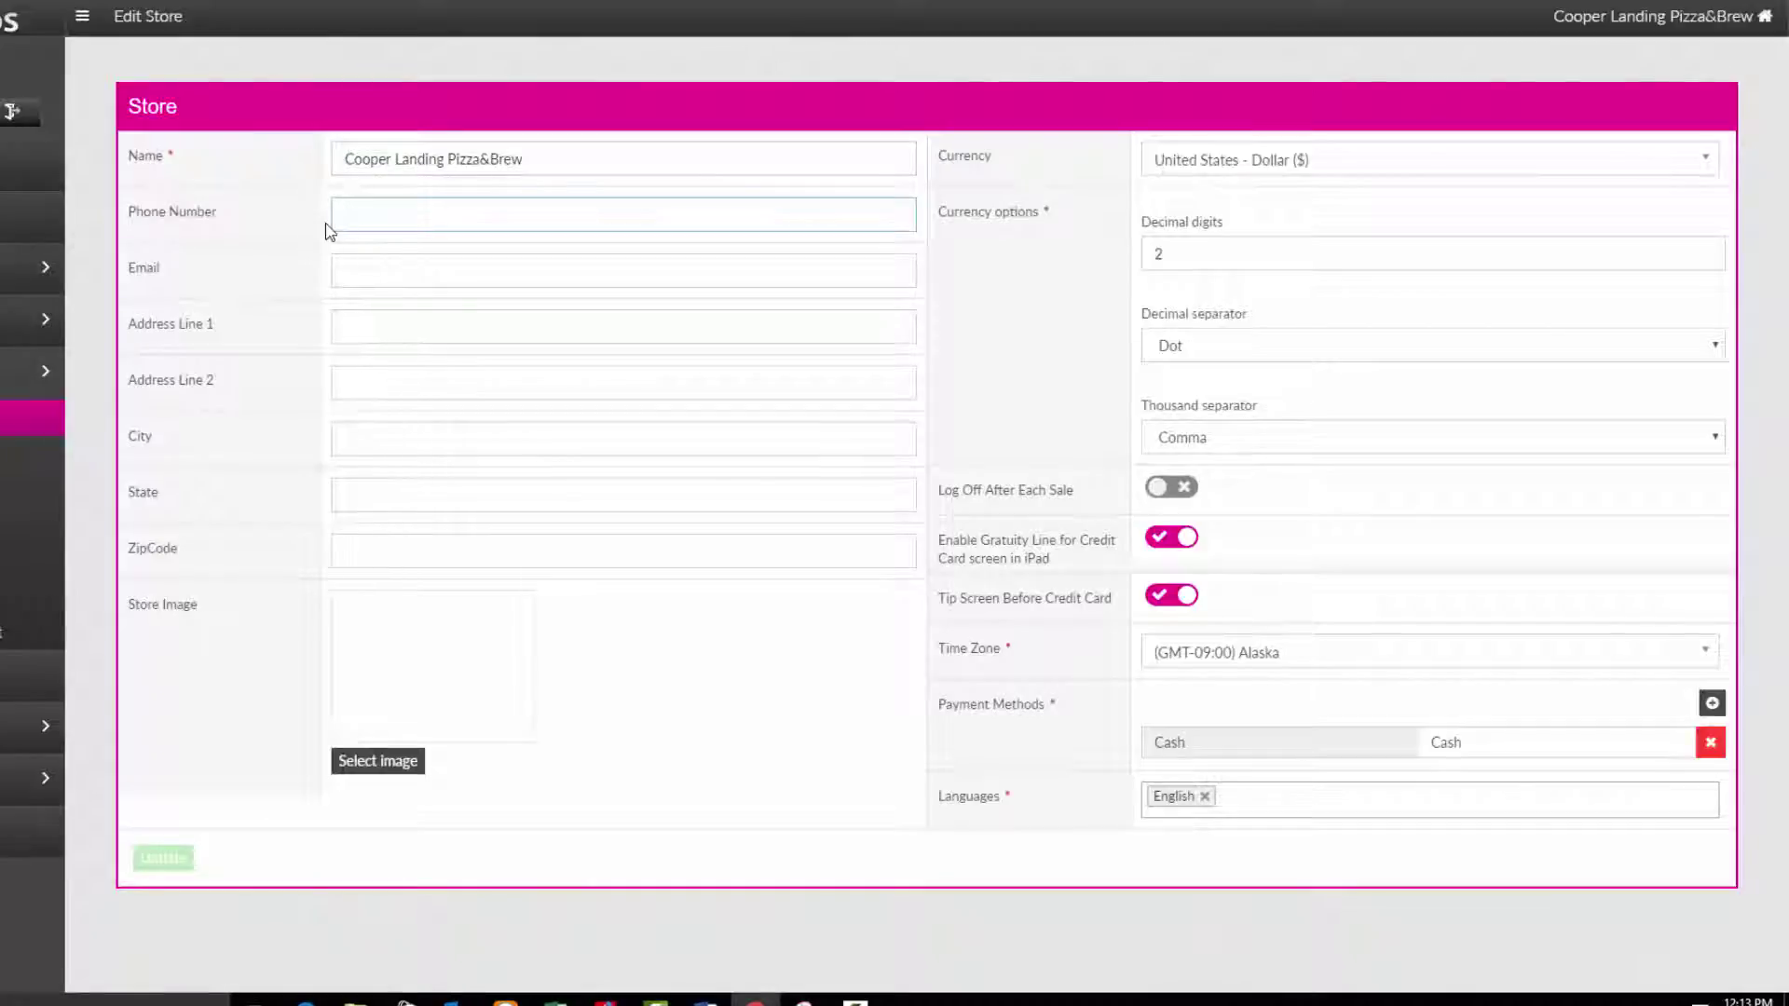
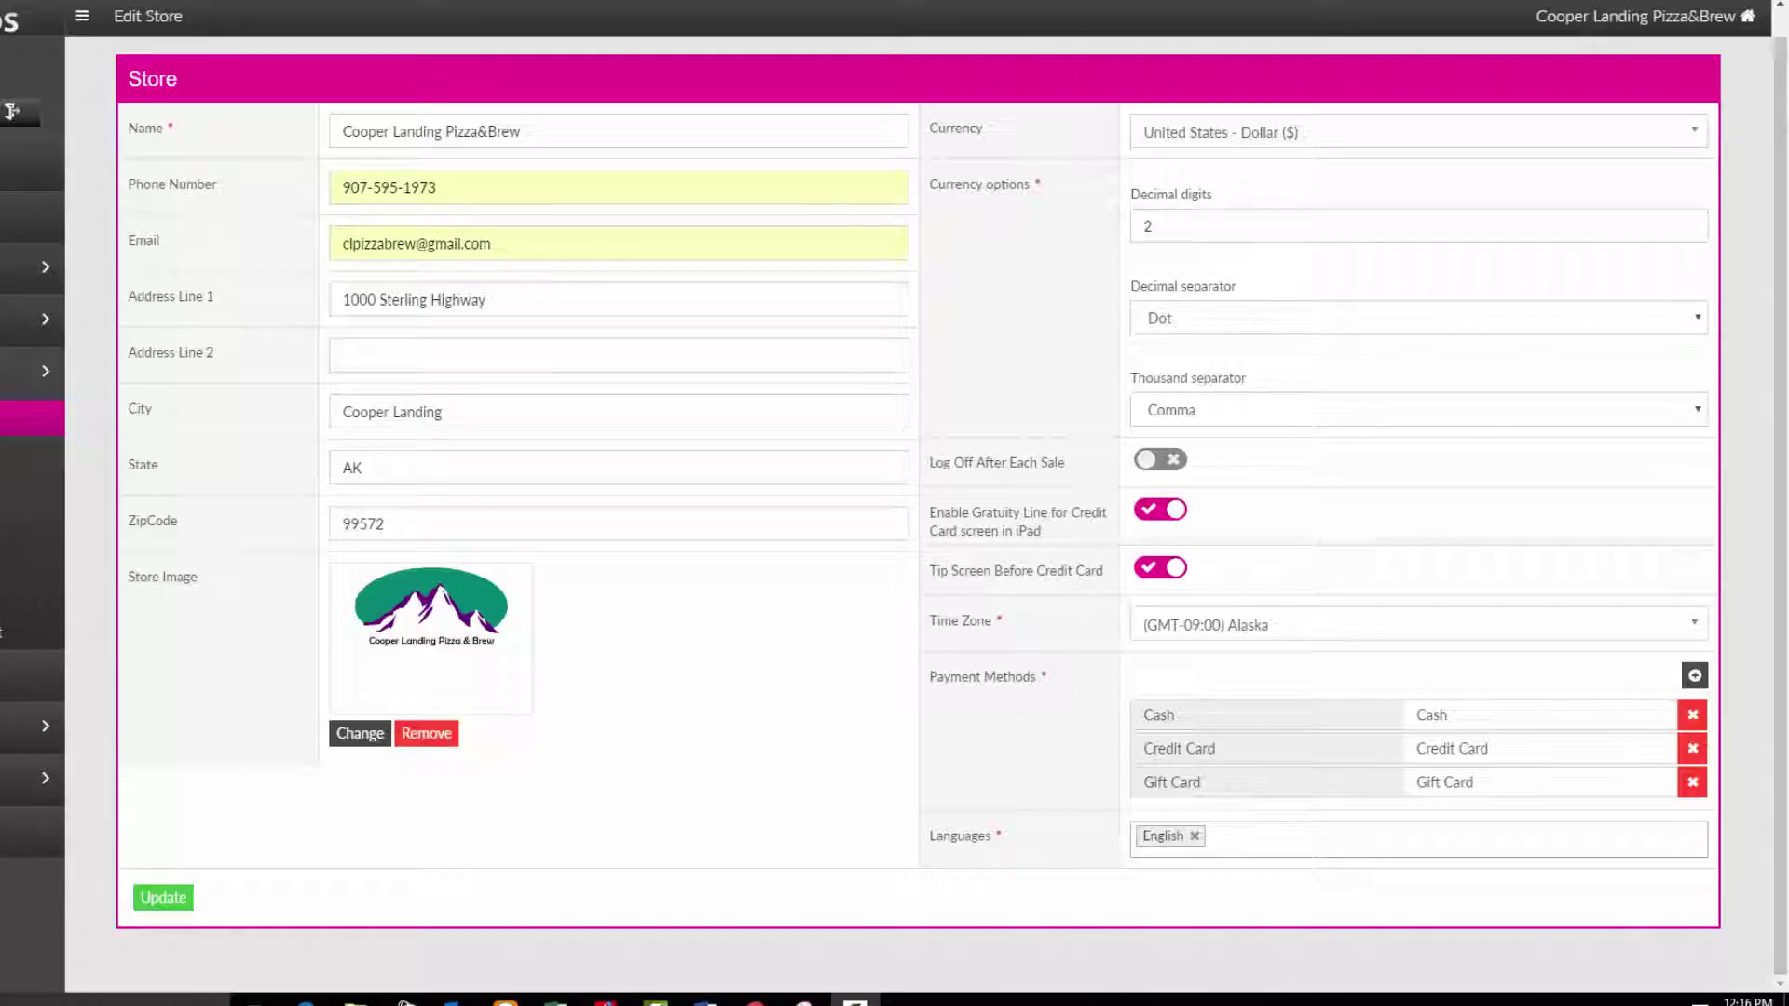
{"action": "left_click", "coordinate": [164, 896]}
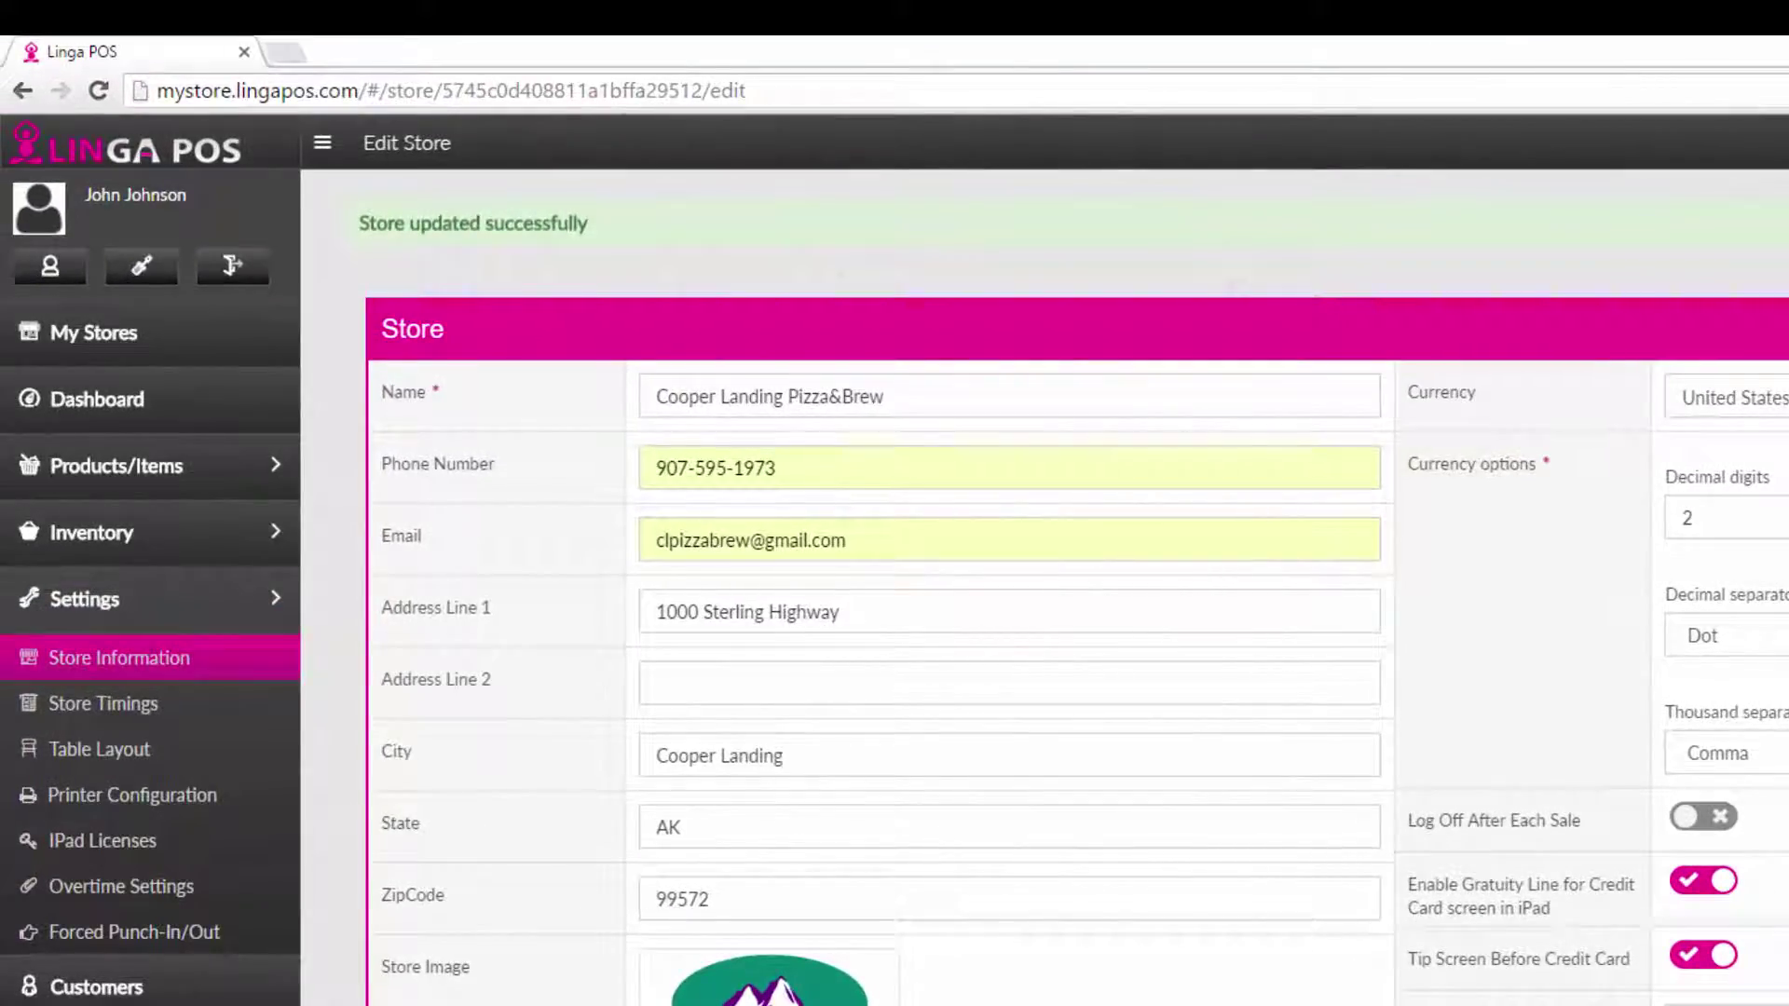
Save Store Timings with Sunday 10:00 AM–10:00 PM and Monday–Saturday opening at 09:00 AM.
{"action": "left_click", "coordinate": [161, 712]}
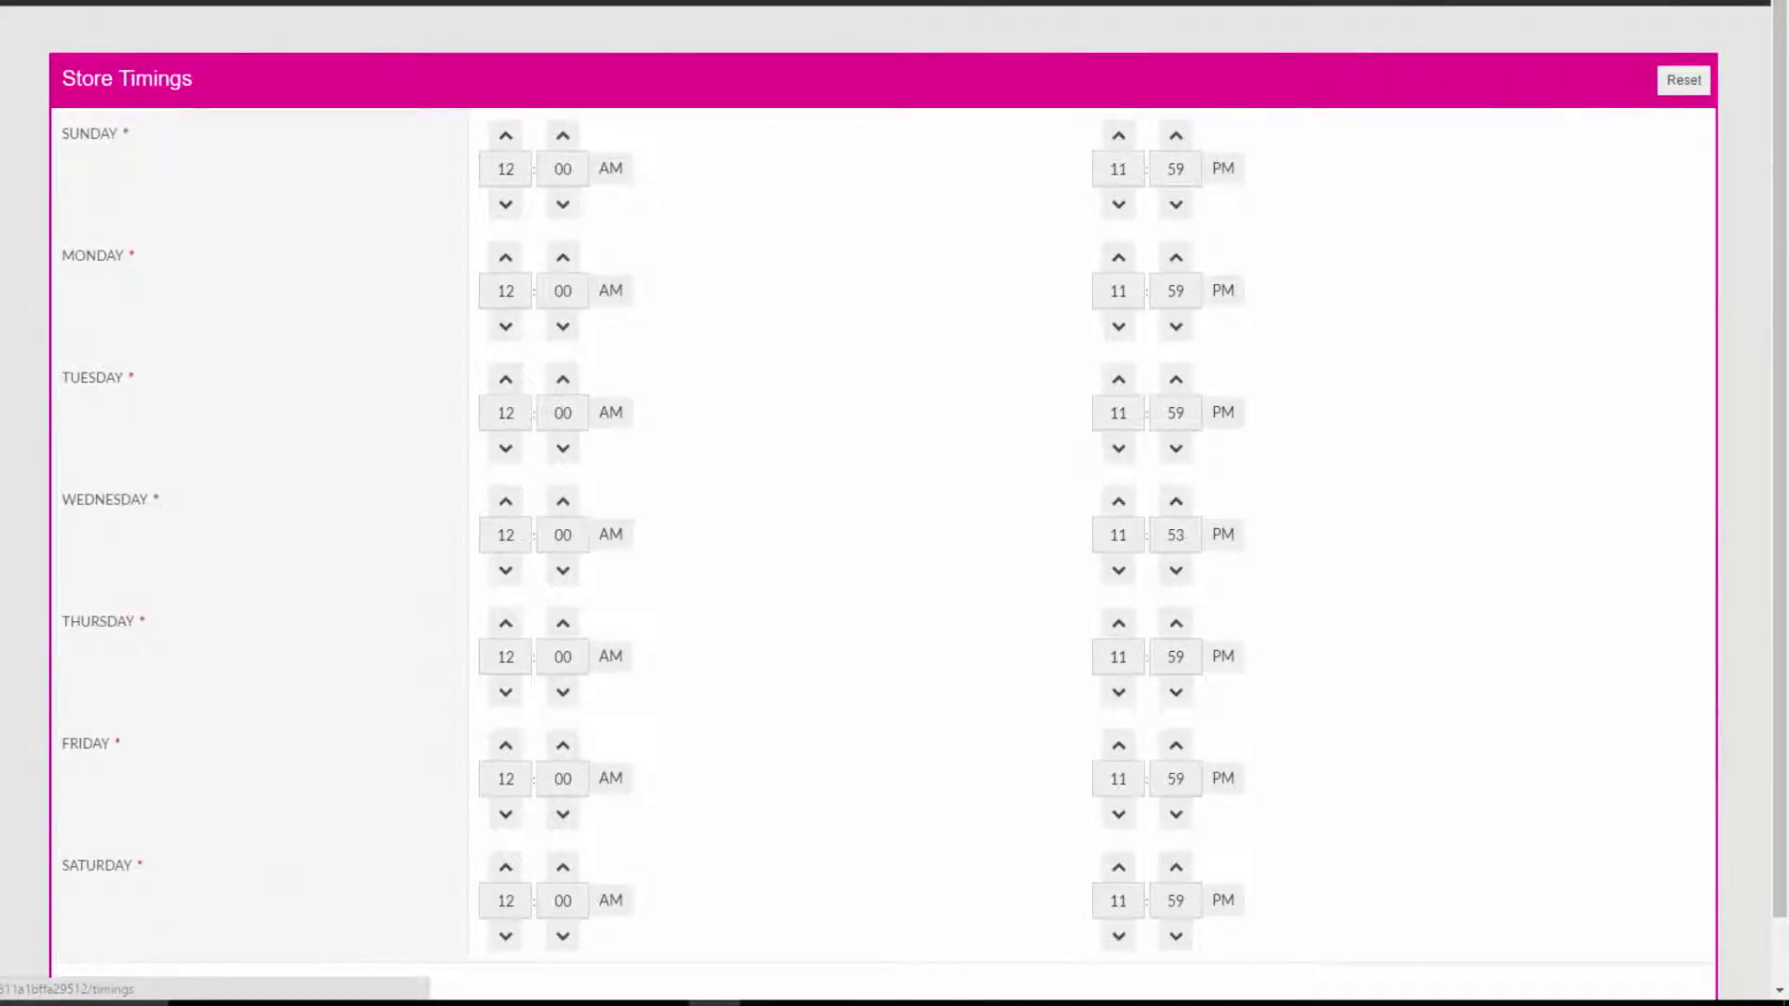
{"action": "left_click", "coordinate": [505, 206]}
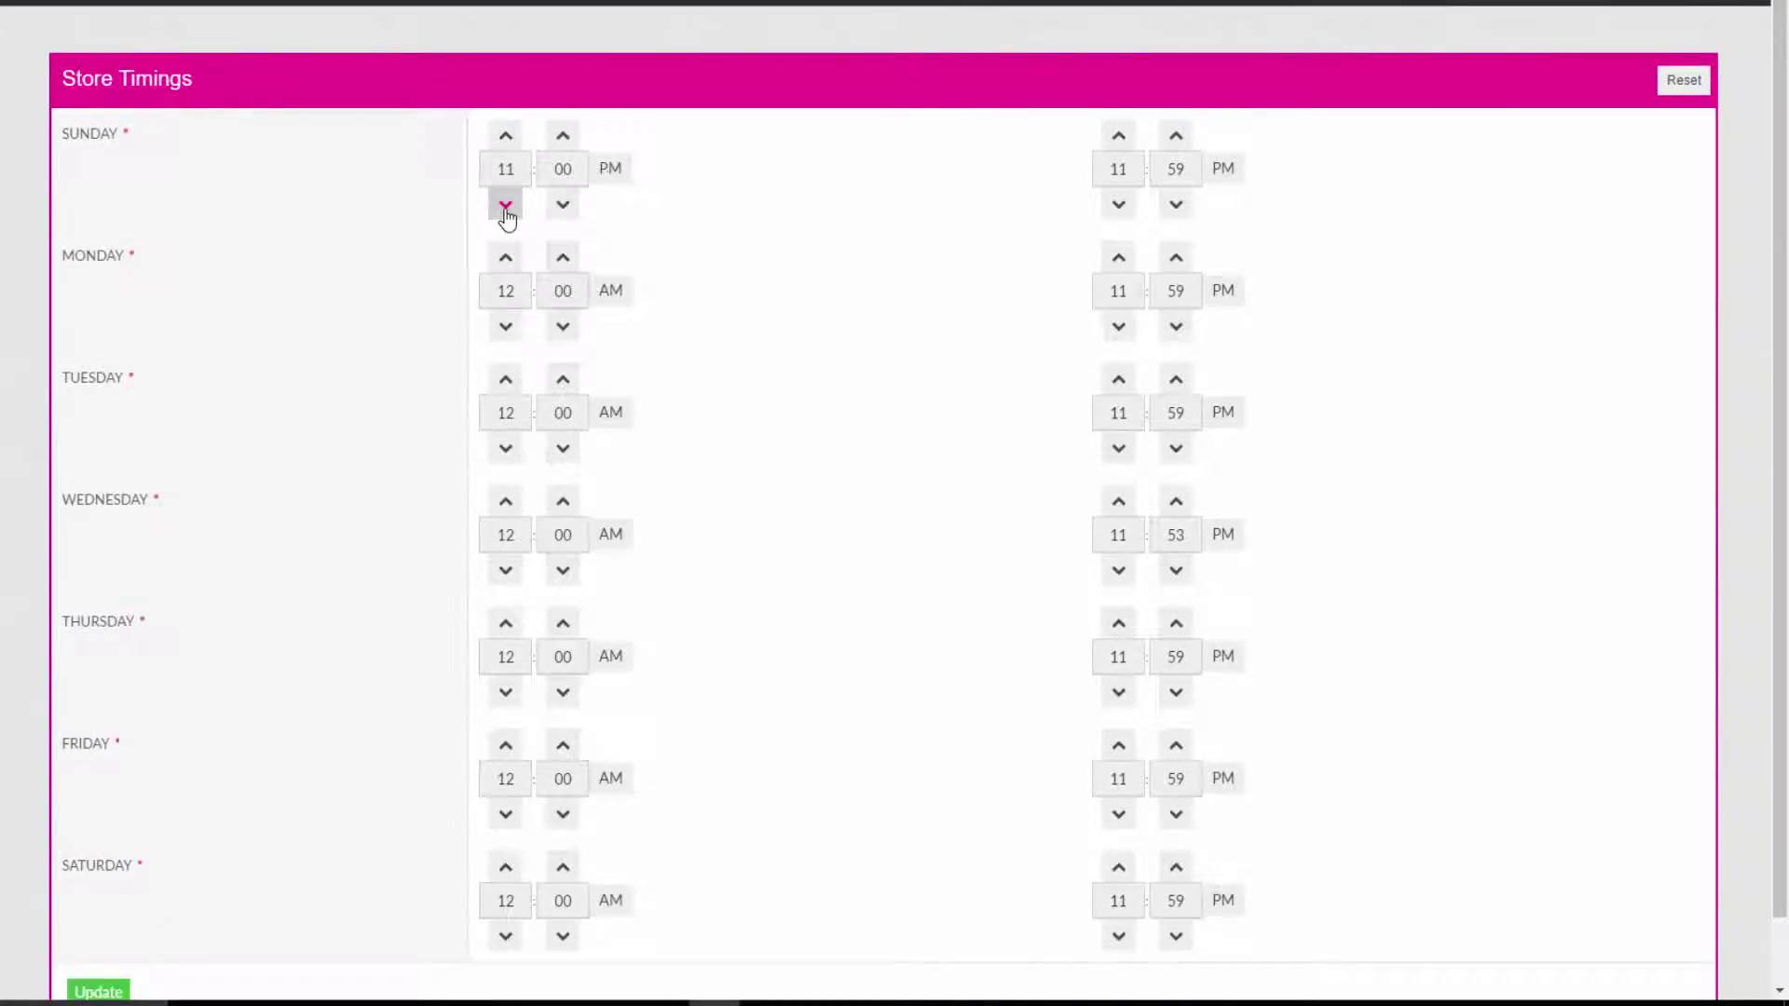
{"action": "left_click", "coordinate": [618, 176]}
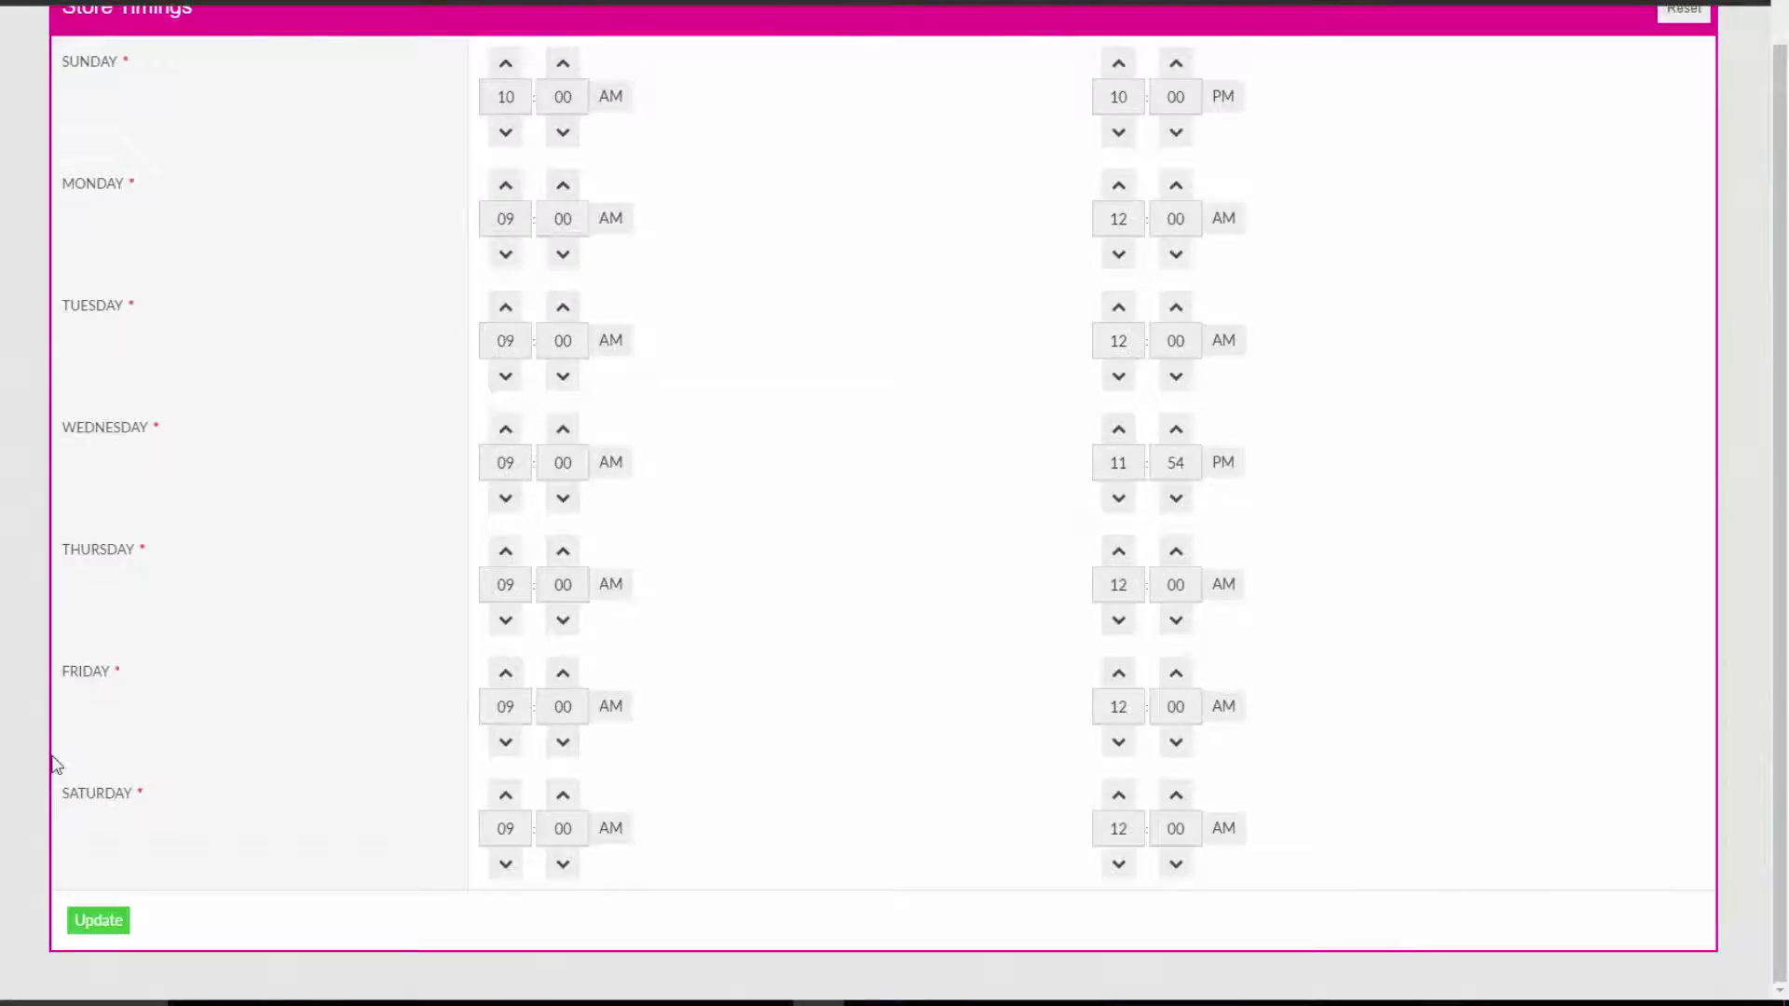
{"action": "left_click", "coordinate": [100, 923]}
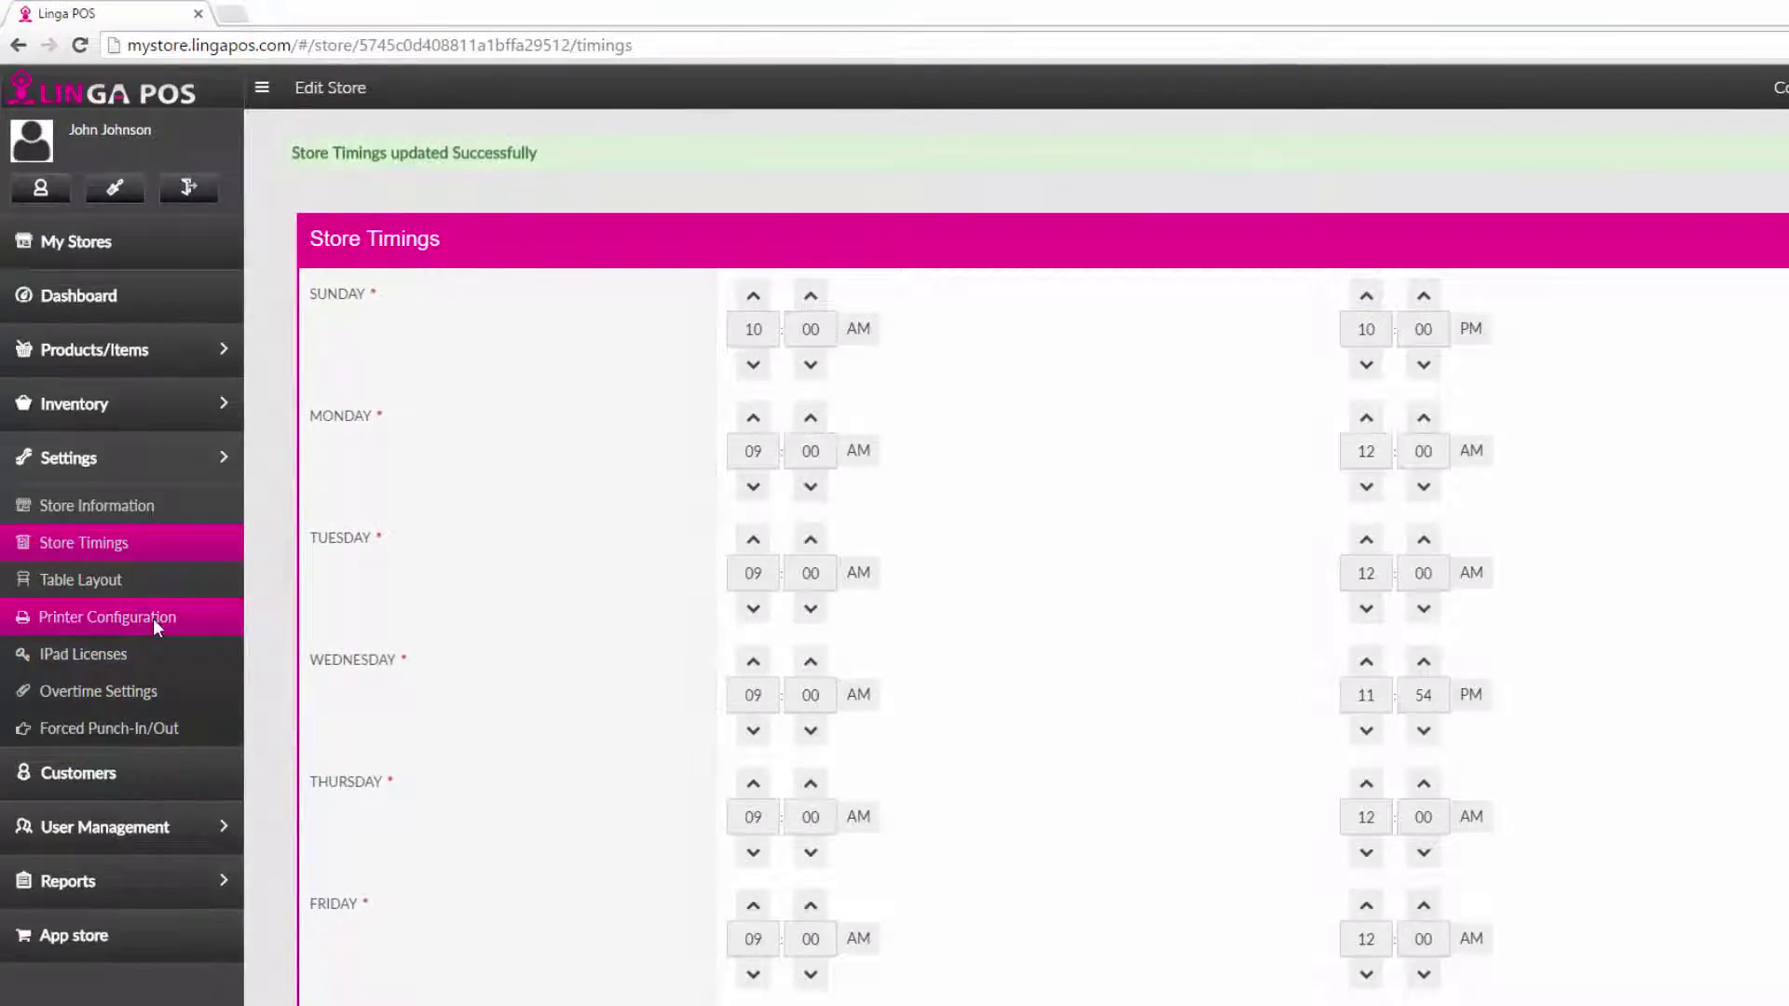
Switch on Enable Receipt Print In POS in the Front End Receipt template and save.
{"action": "left_click", "coordinate": [153, 618]}
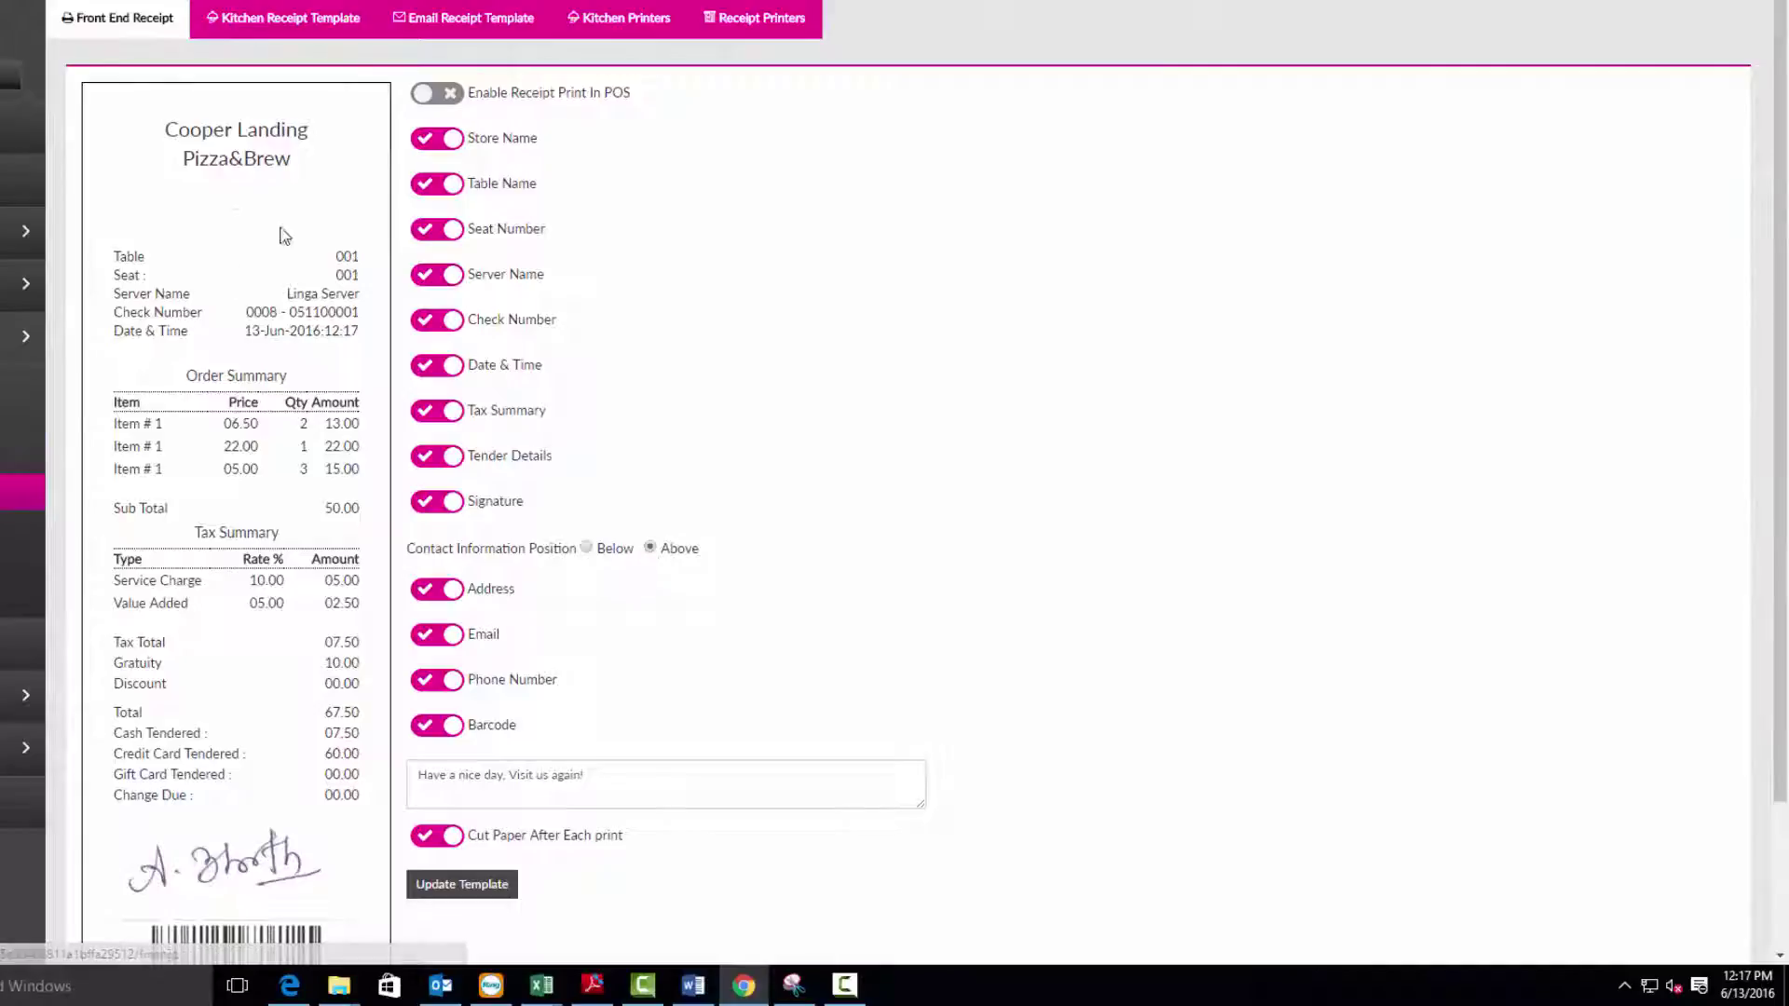
{"action": "left_click", "coordinate": [447, 94]}
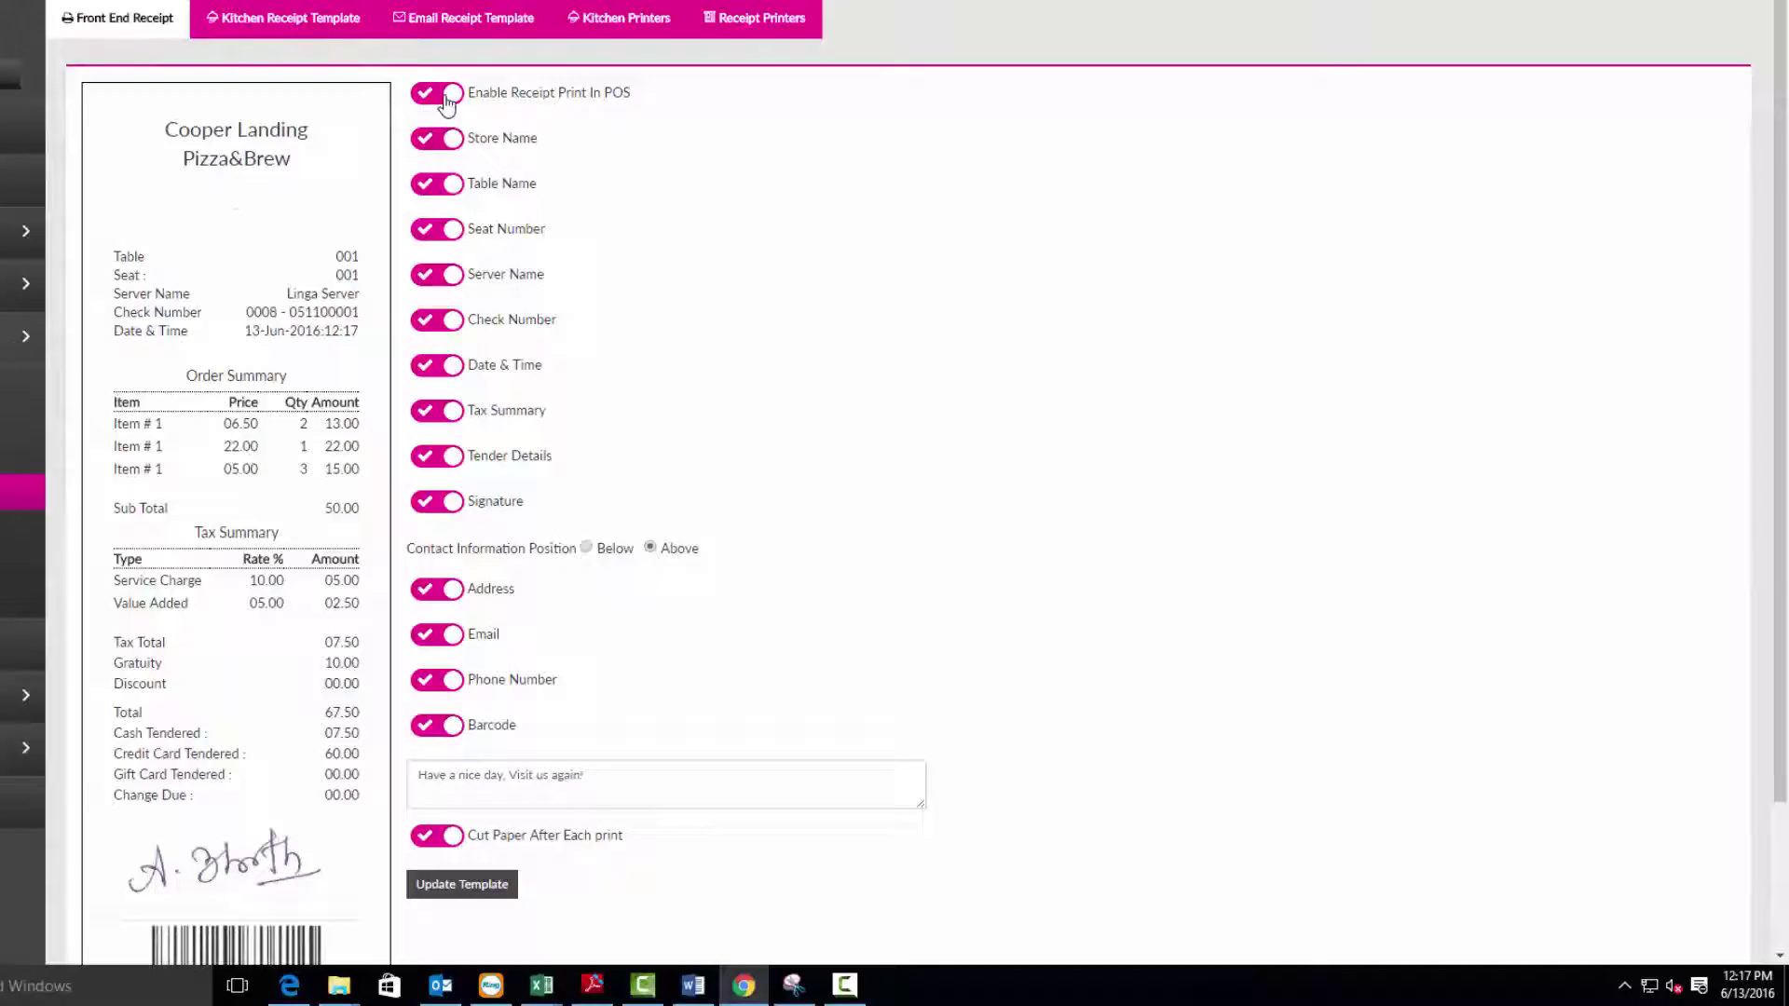
{"action": "left_click", "coordinate": [479, 885]}
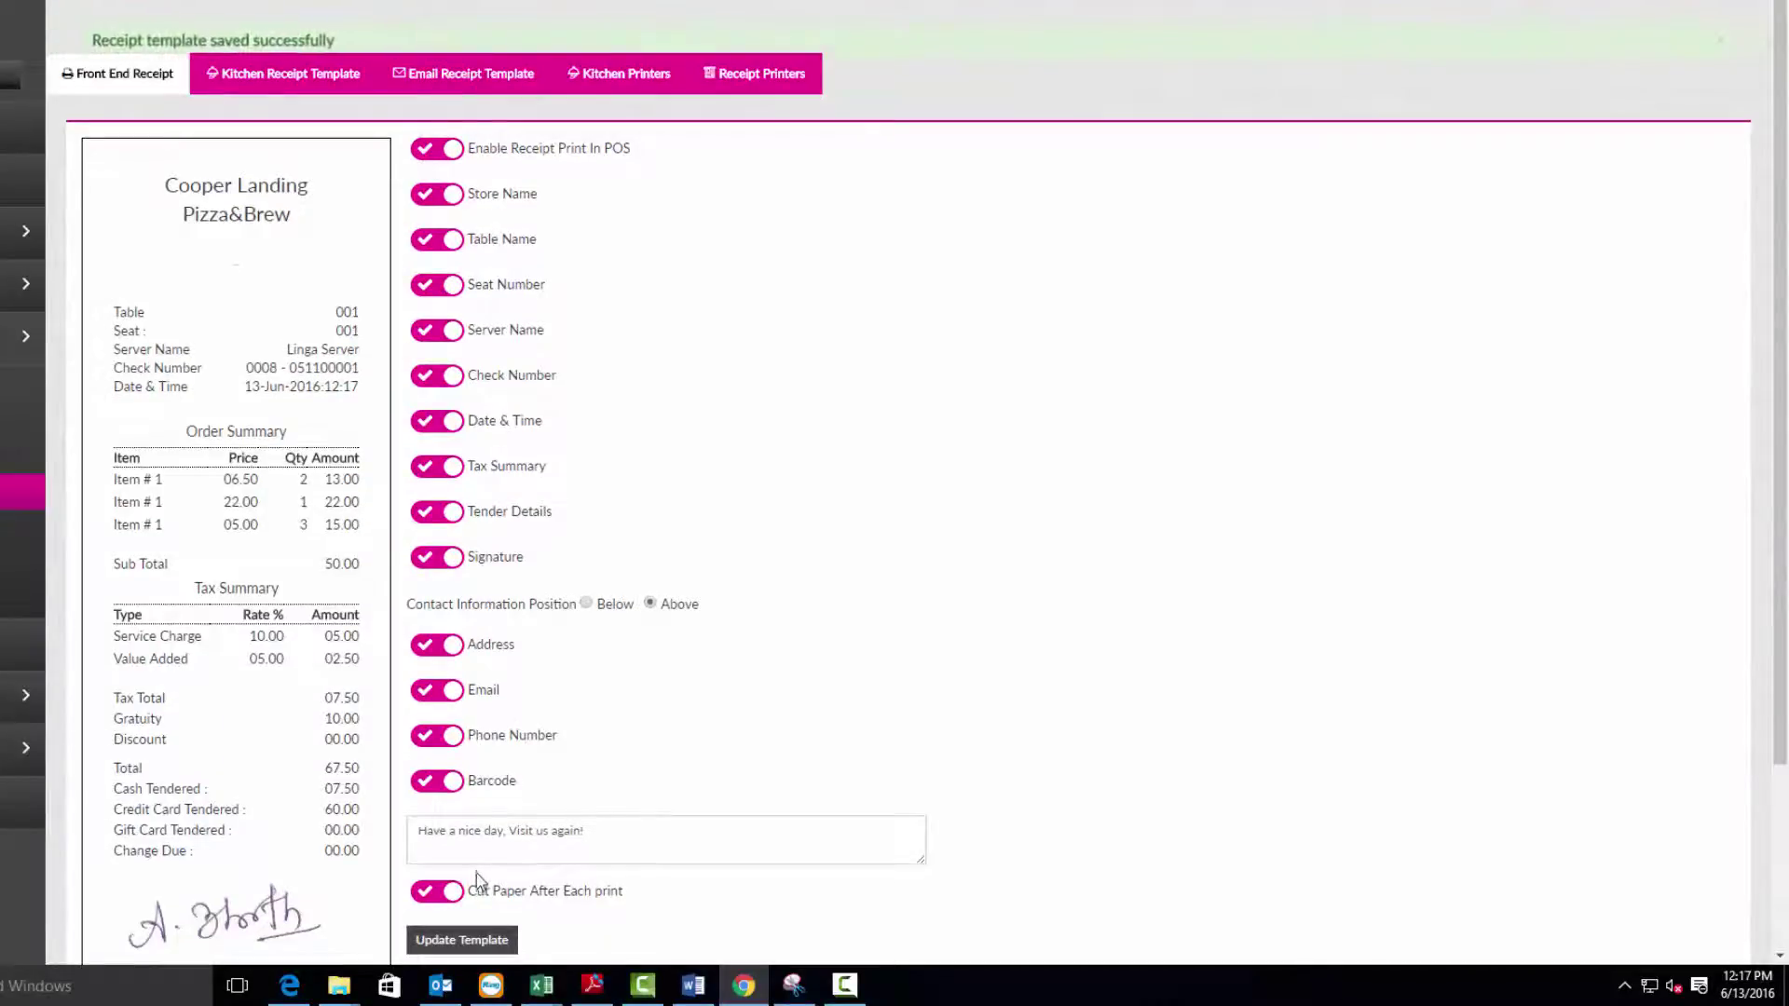
Switch on Kitchen Print Void Item in the Kitchen Receipt Template and save.
{"action": "left_click", "coordinate": [266, 82]}
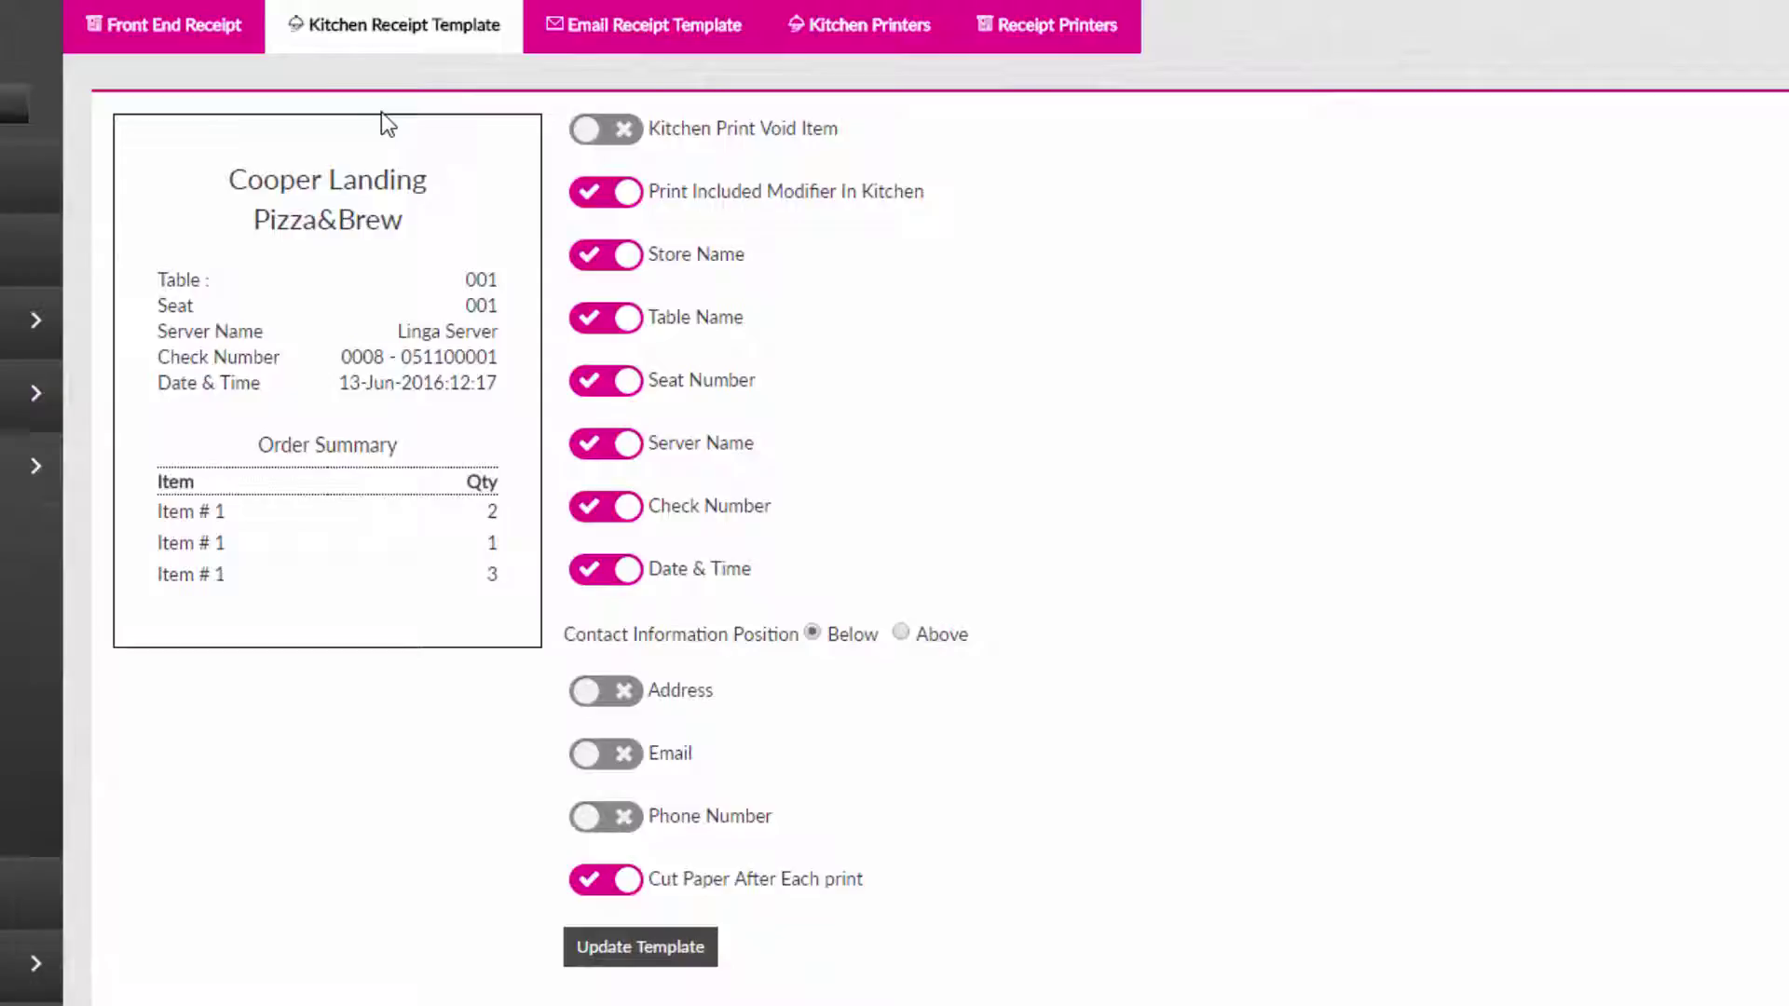
{"action": "left_click", "coordinate": [621, 131]}
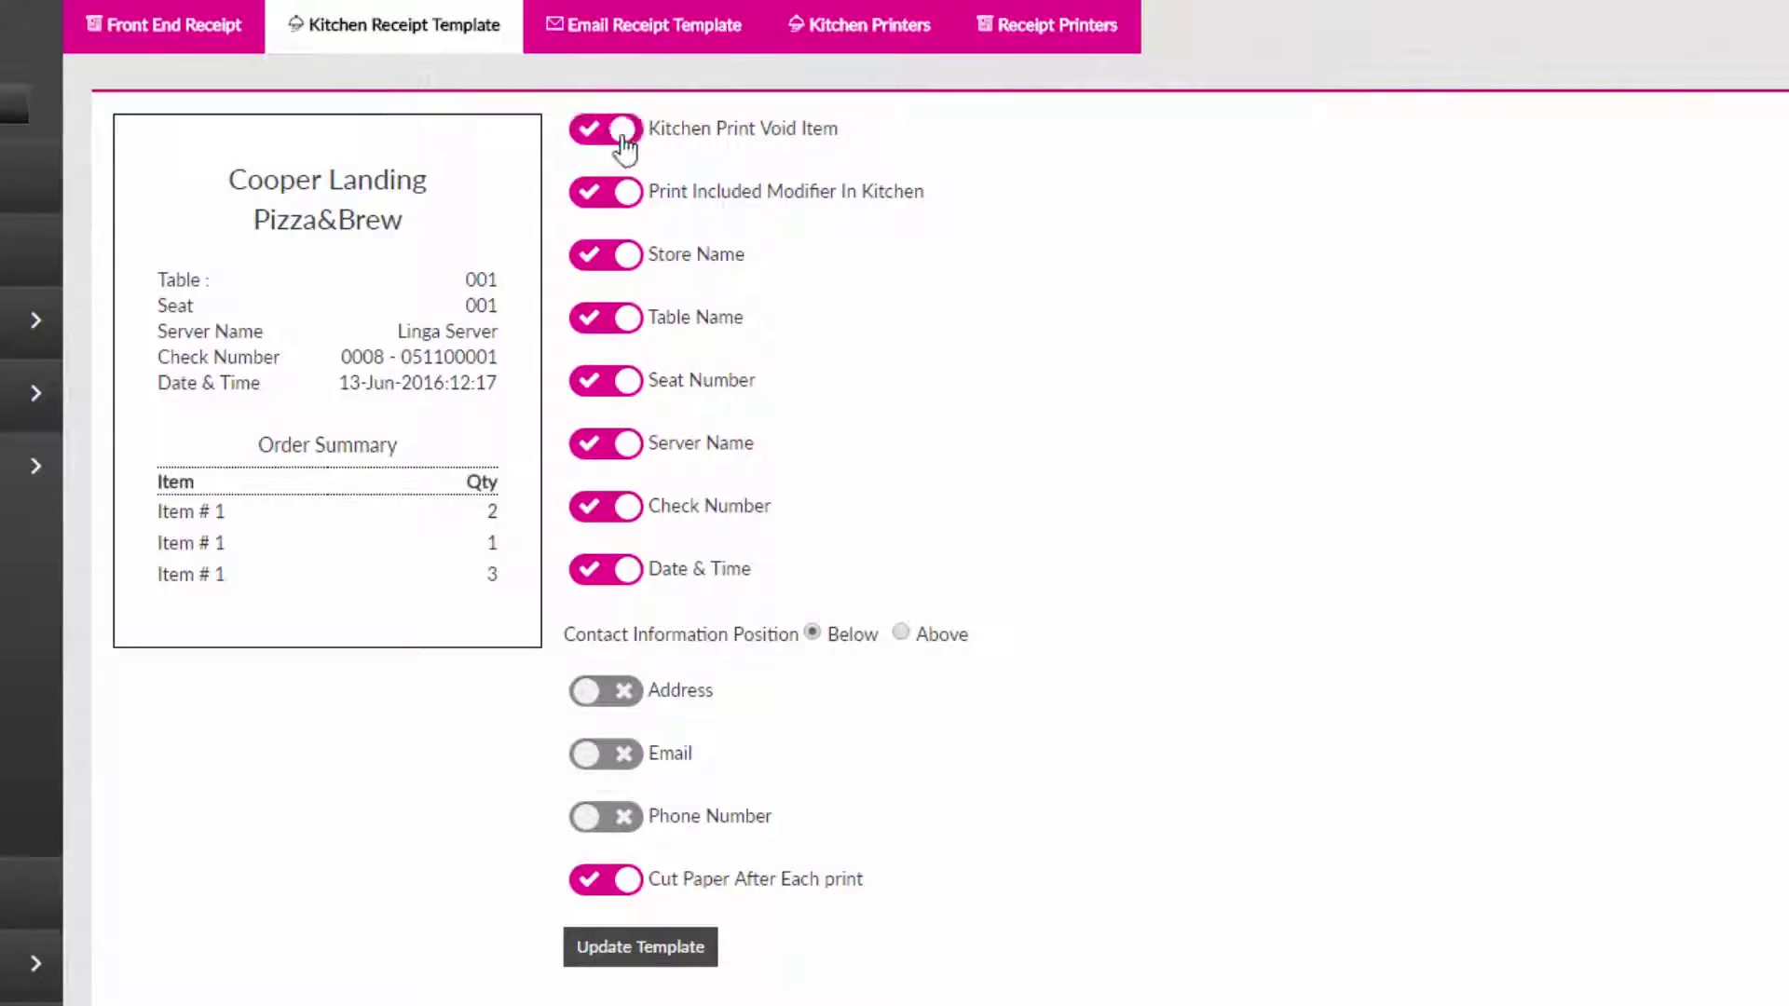
{"action": "left_click", "coordinate": [690, 948]}
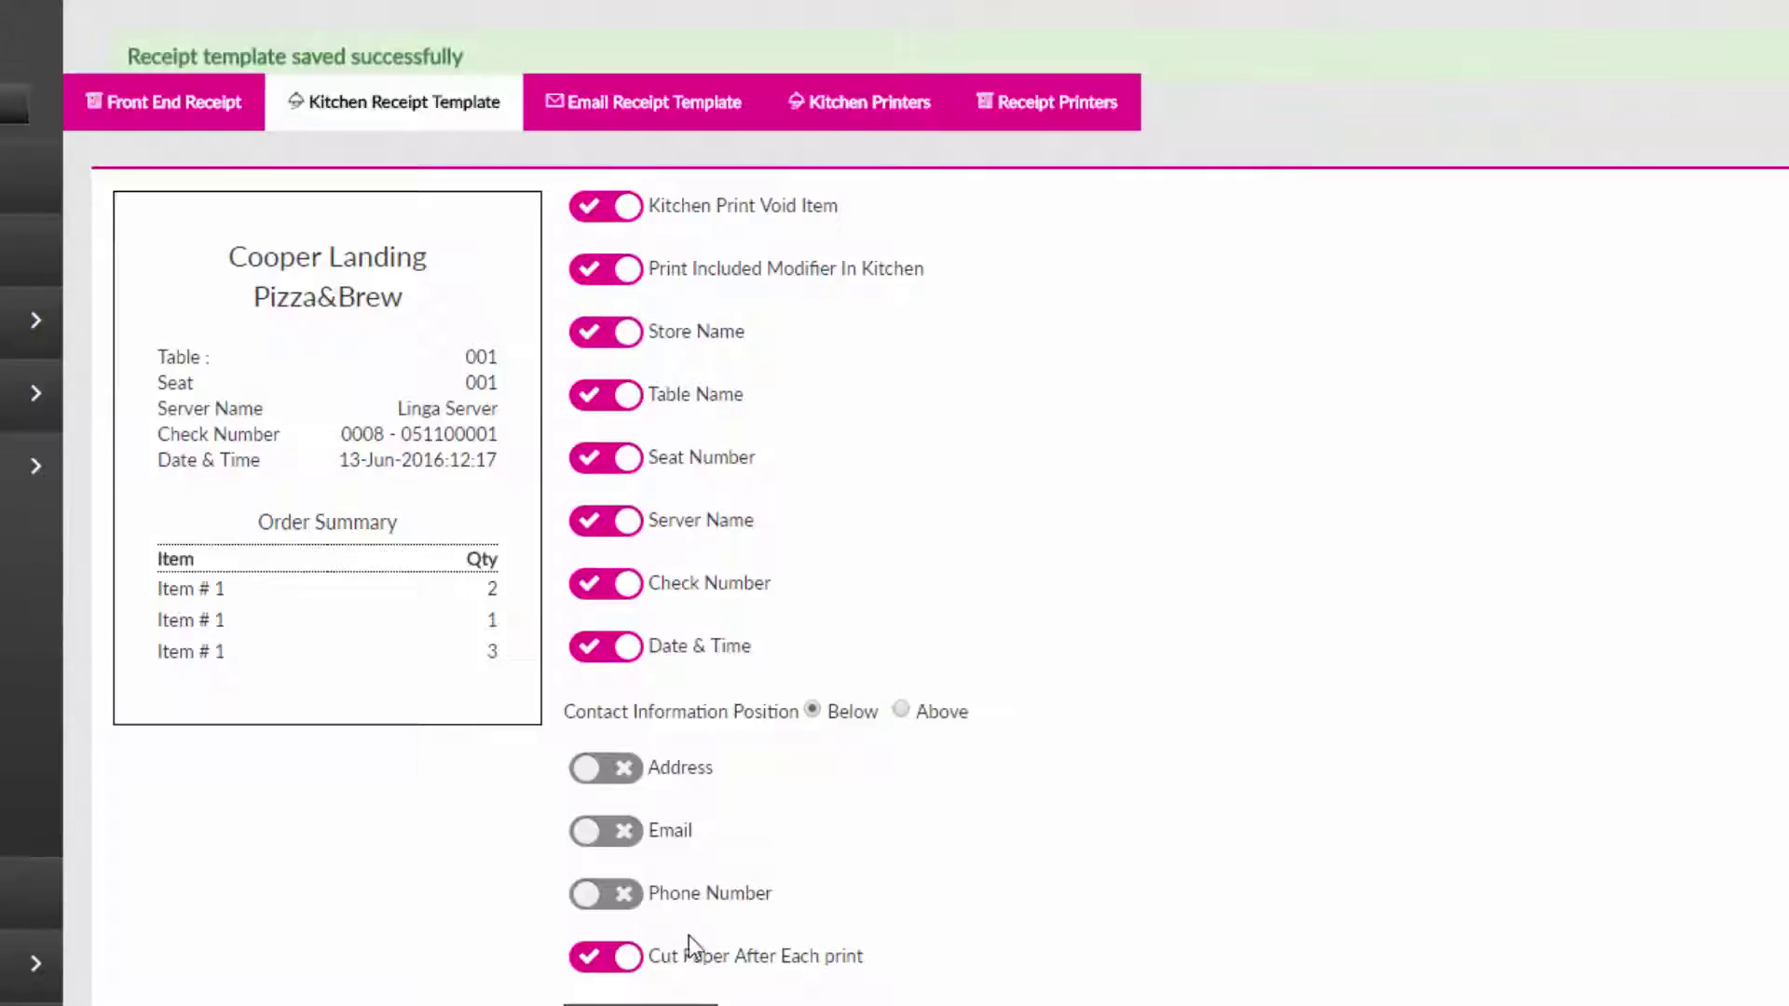
Switch on Enable Digital Receipt In POS in the Email Receipt Template and save.
{"action": "left_click", "coordinate": [672, 112]}
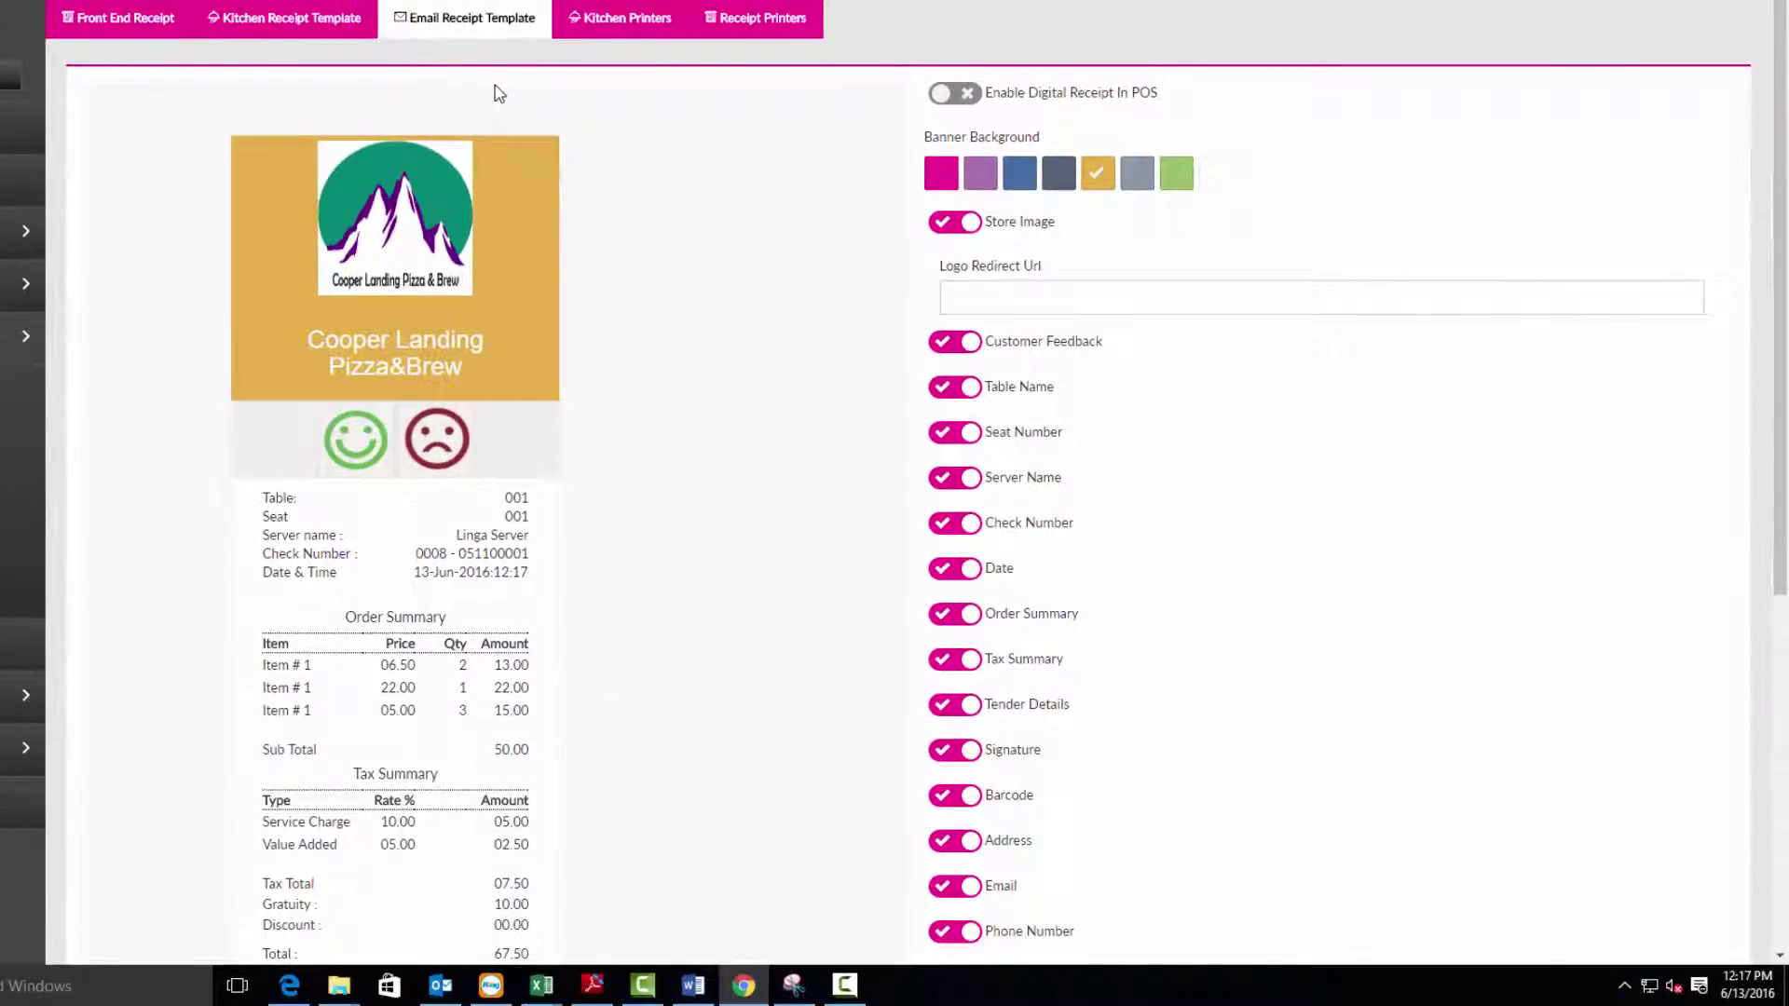
{"action": "left_click", "coordinate": [964, 101]}
{"action": "scroll", "coordinate": [997, 697], "scroll_direction": "down", "scroll_amount": 5}
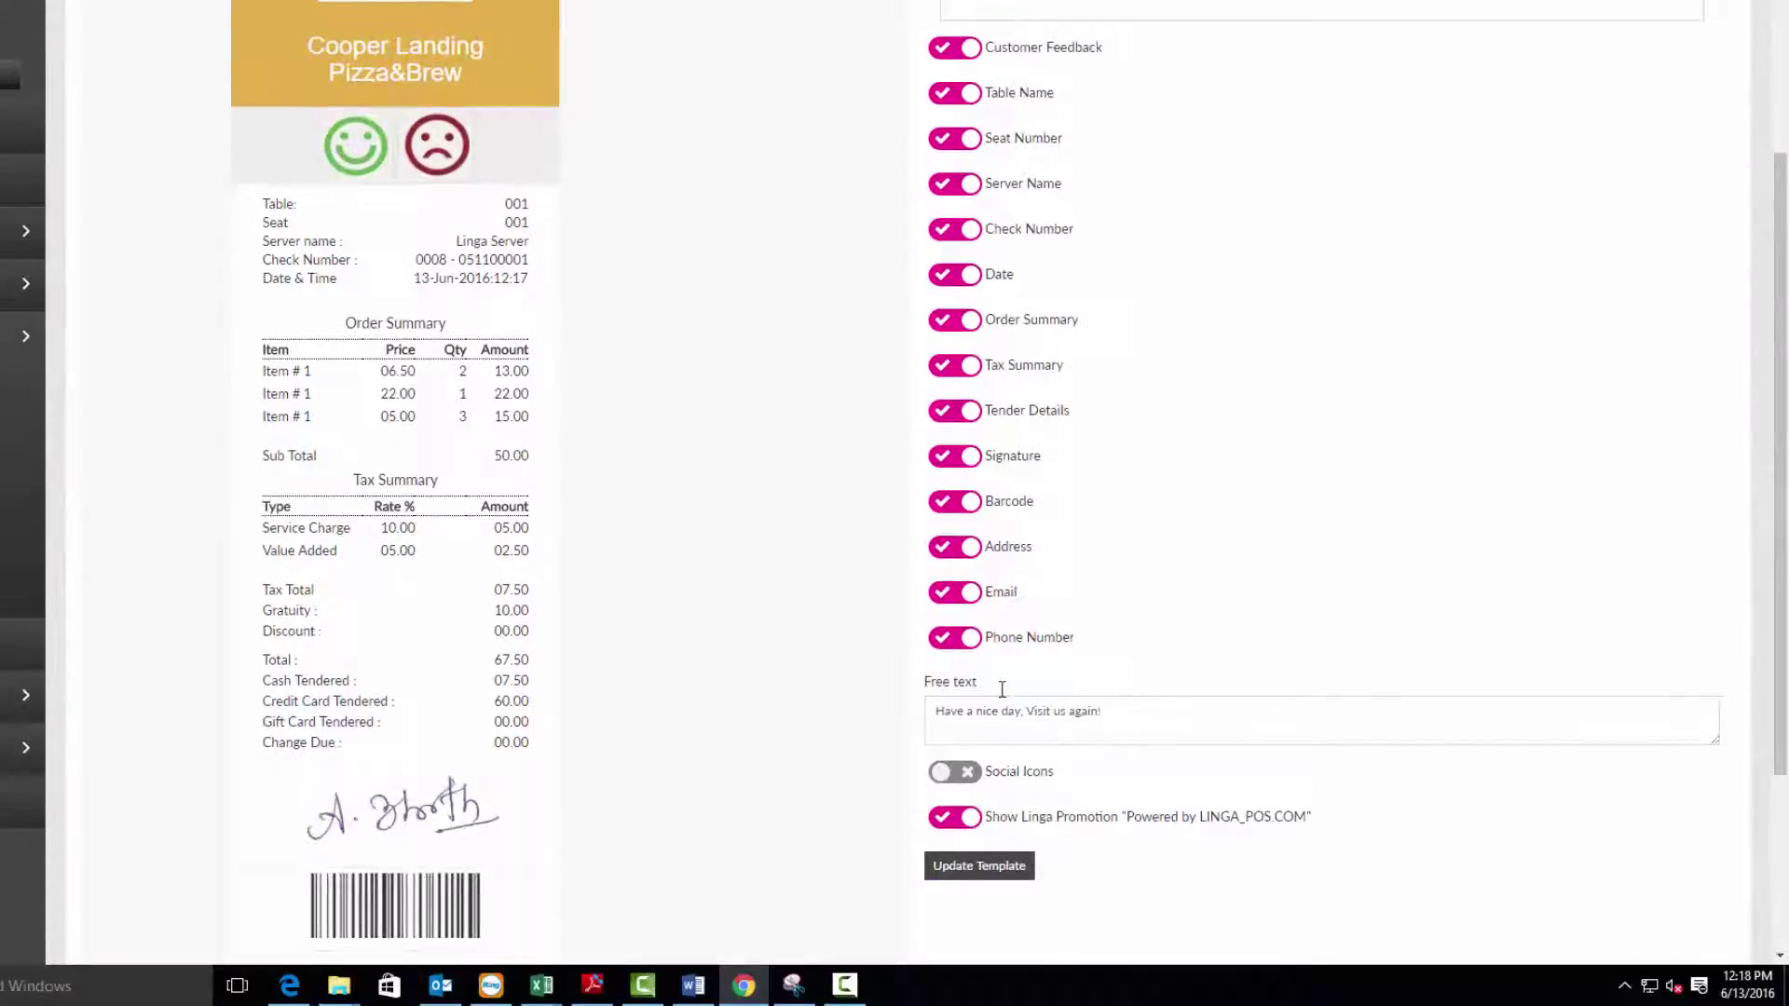
{"action": "left_click", "coordinate": [984, 649]}
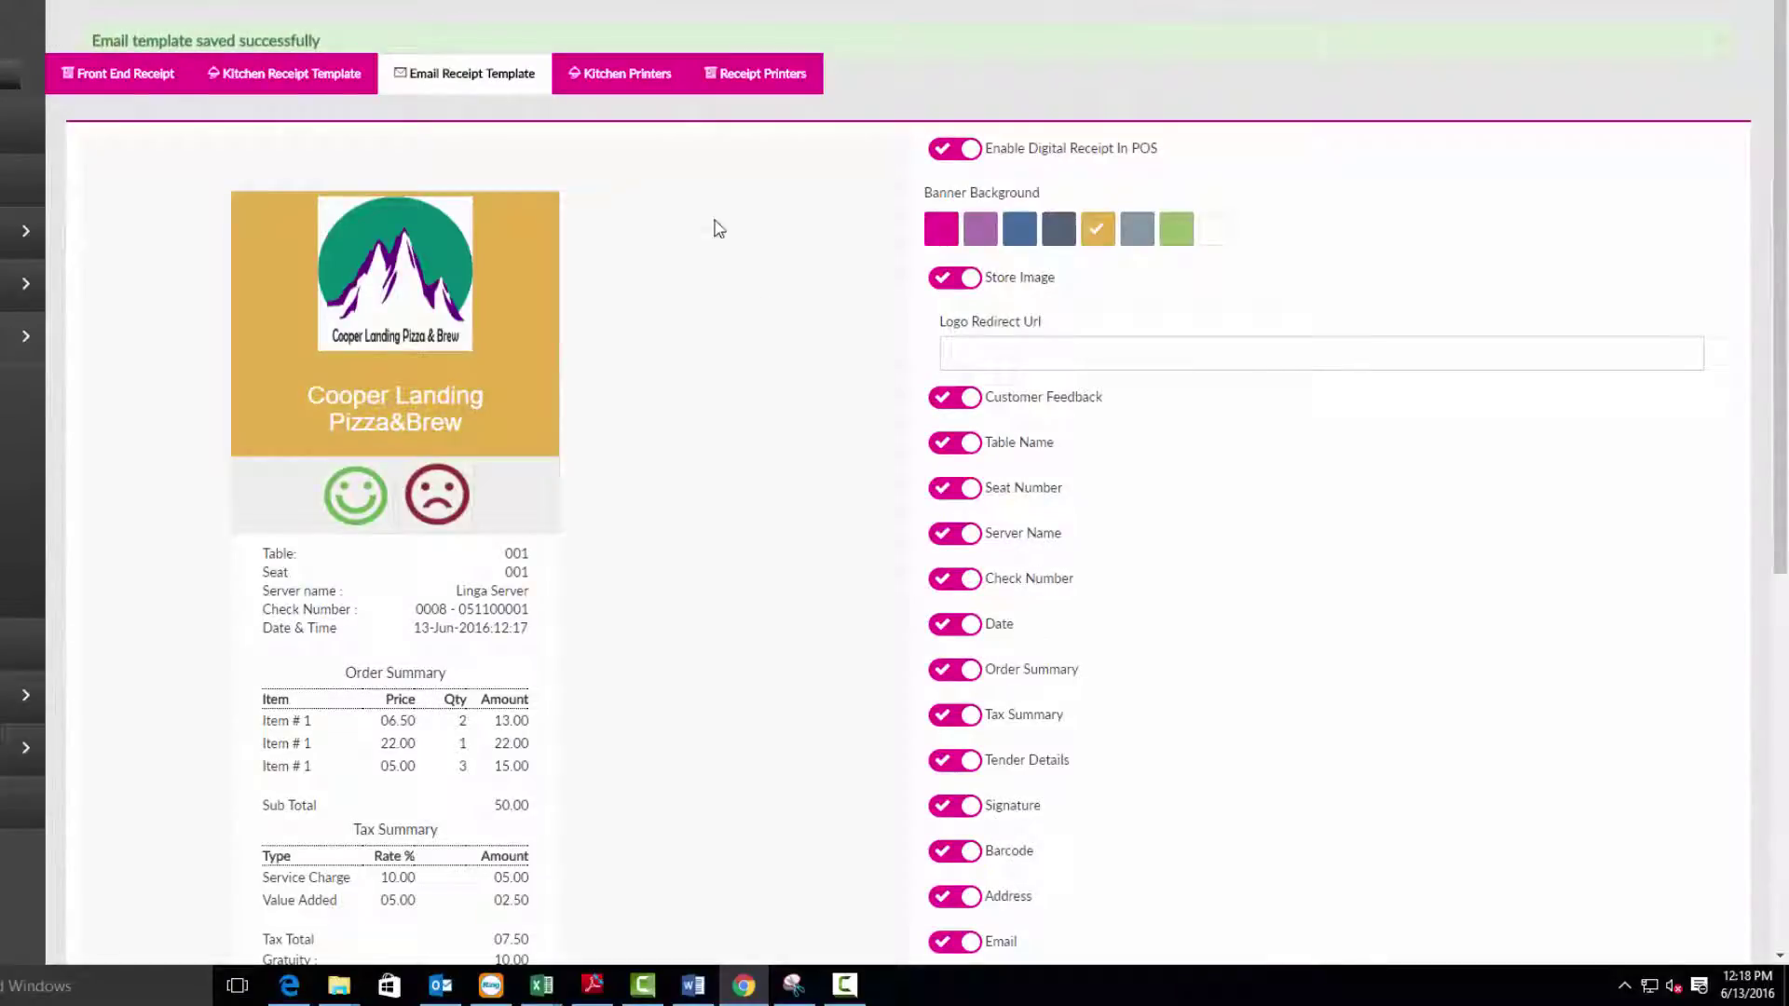
Re-save the Kitchen Printer at 192.168.2.203 with Apply To All Categories left on.
{"action": "left_click", "coordinate": [613, 73]}
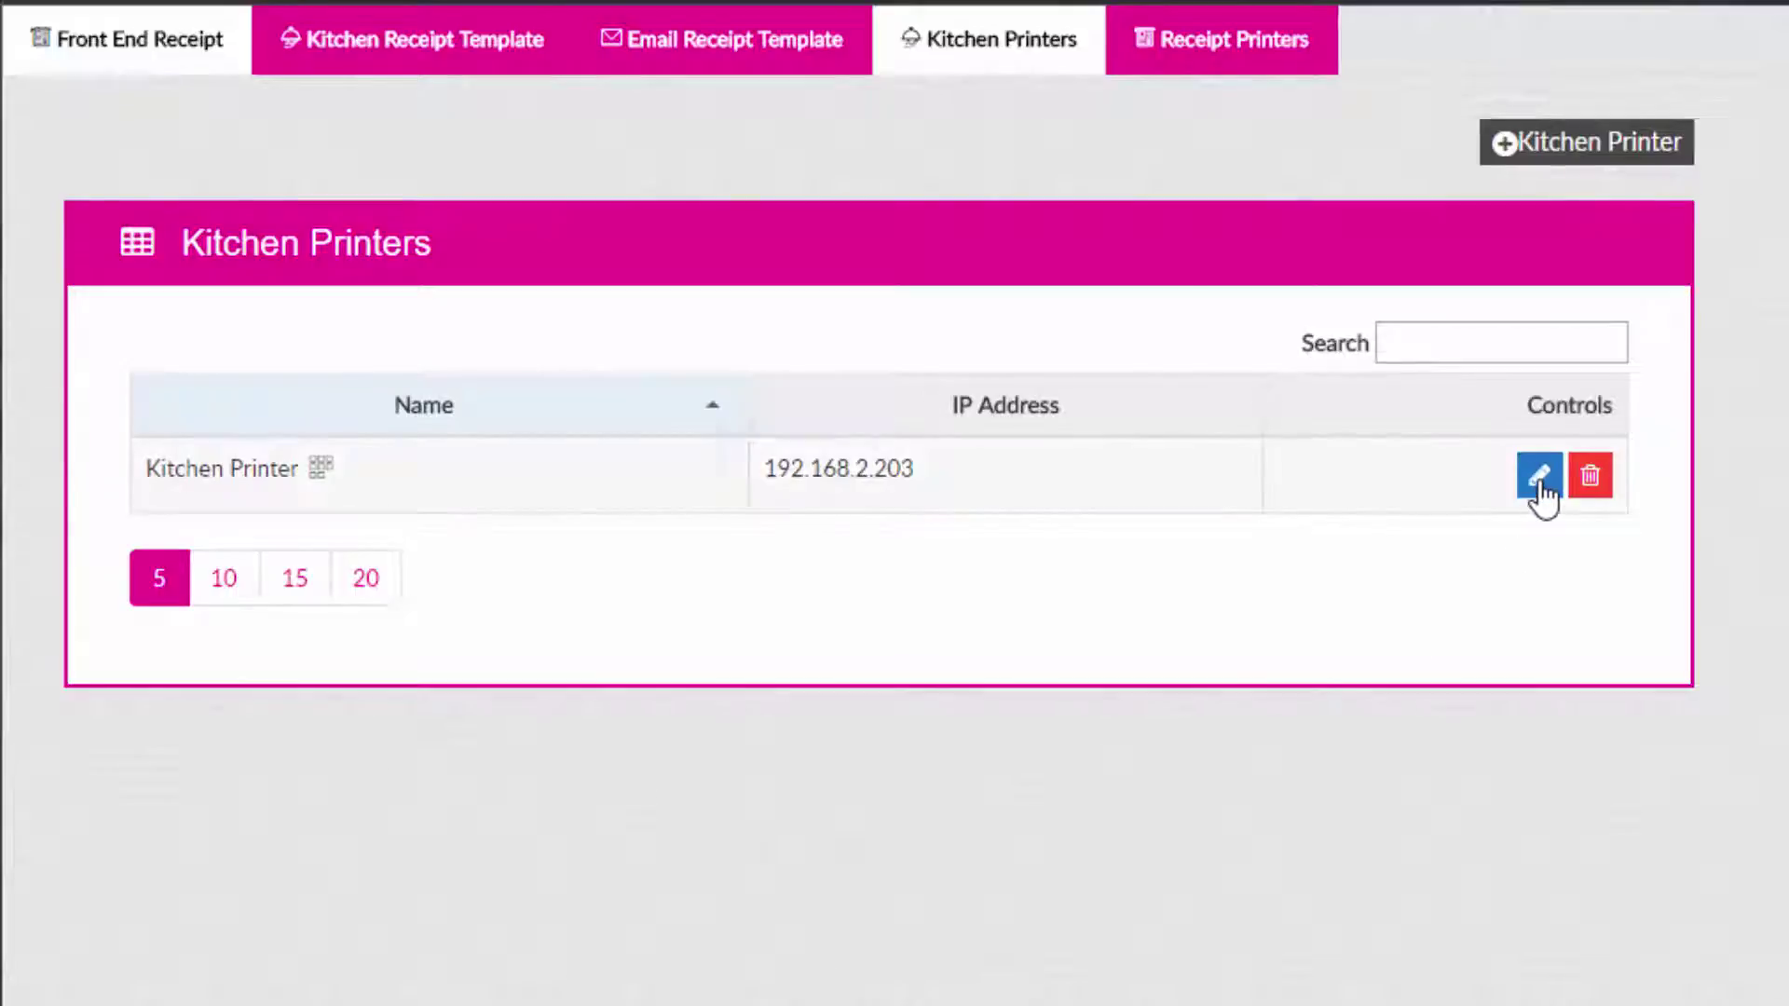
{"action": "left_click", "coordinate": [1539, 479]}
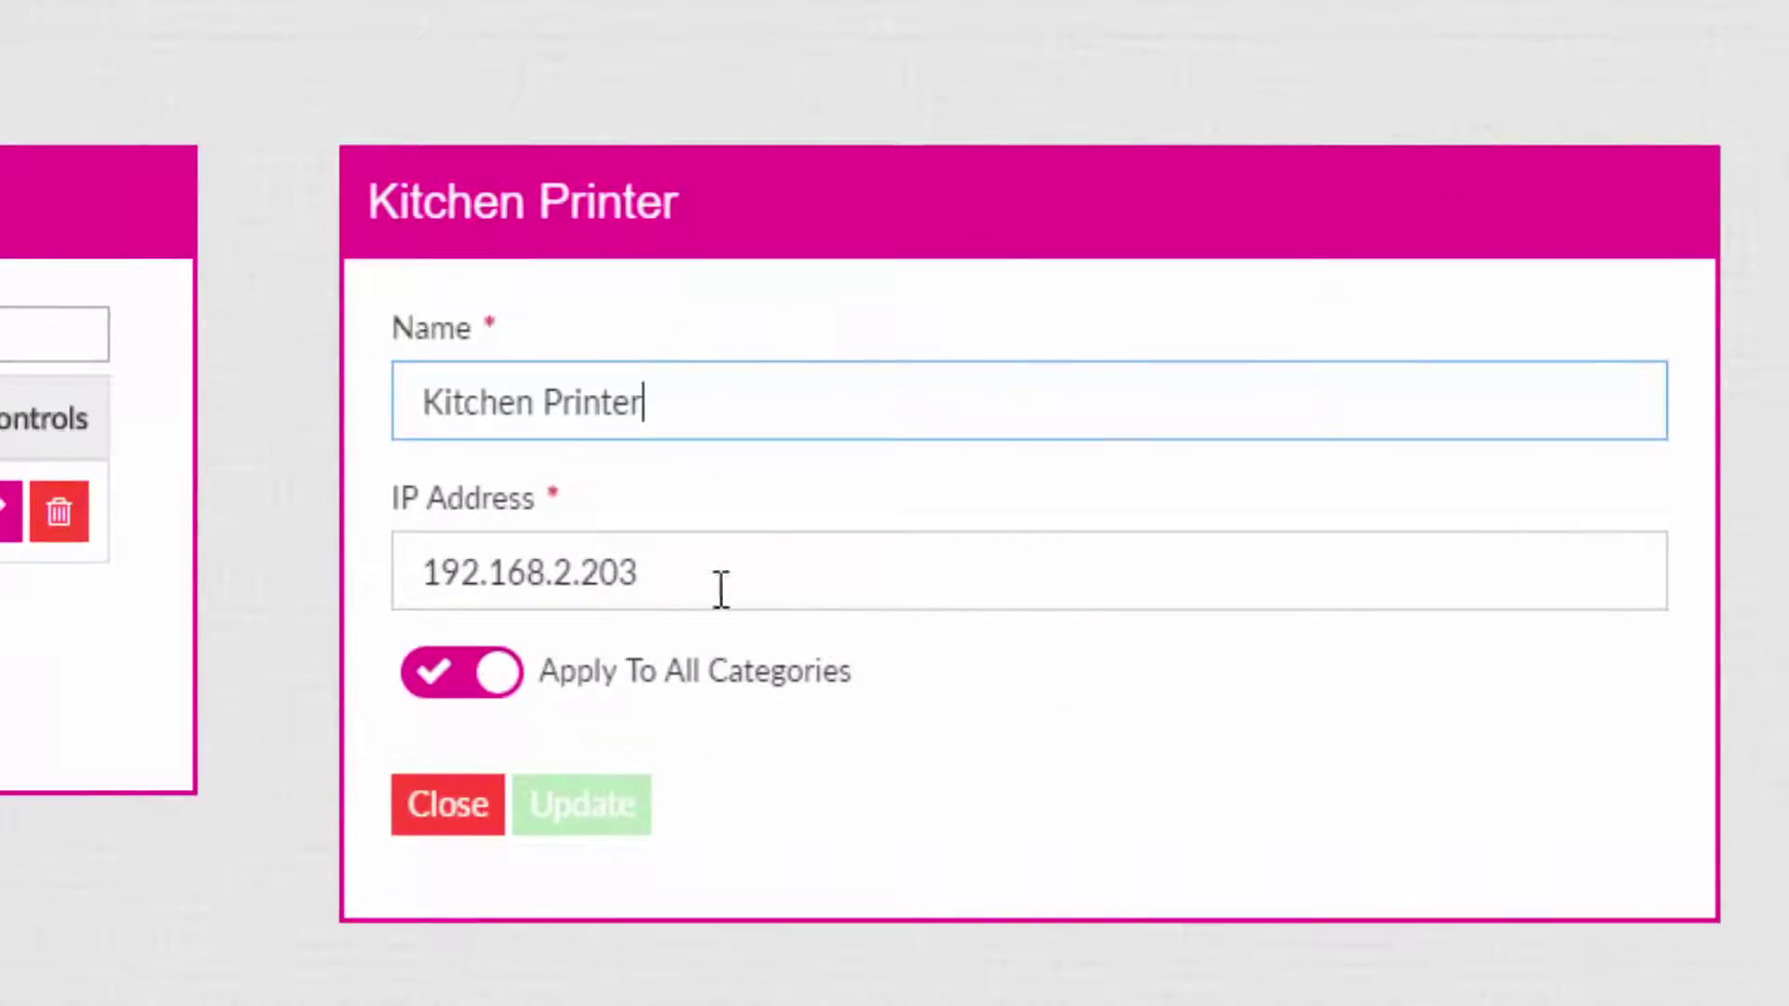
{"action": "left_click", "coordinate": [494, 676]}
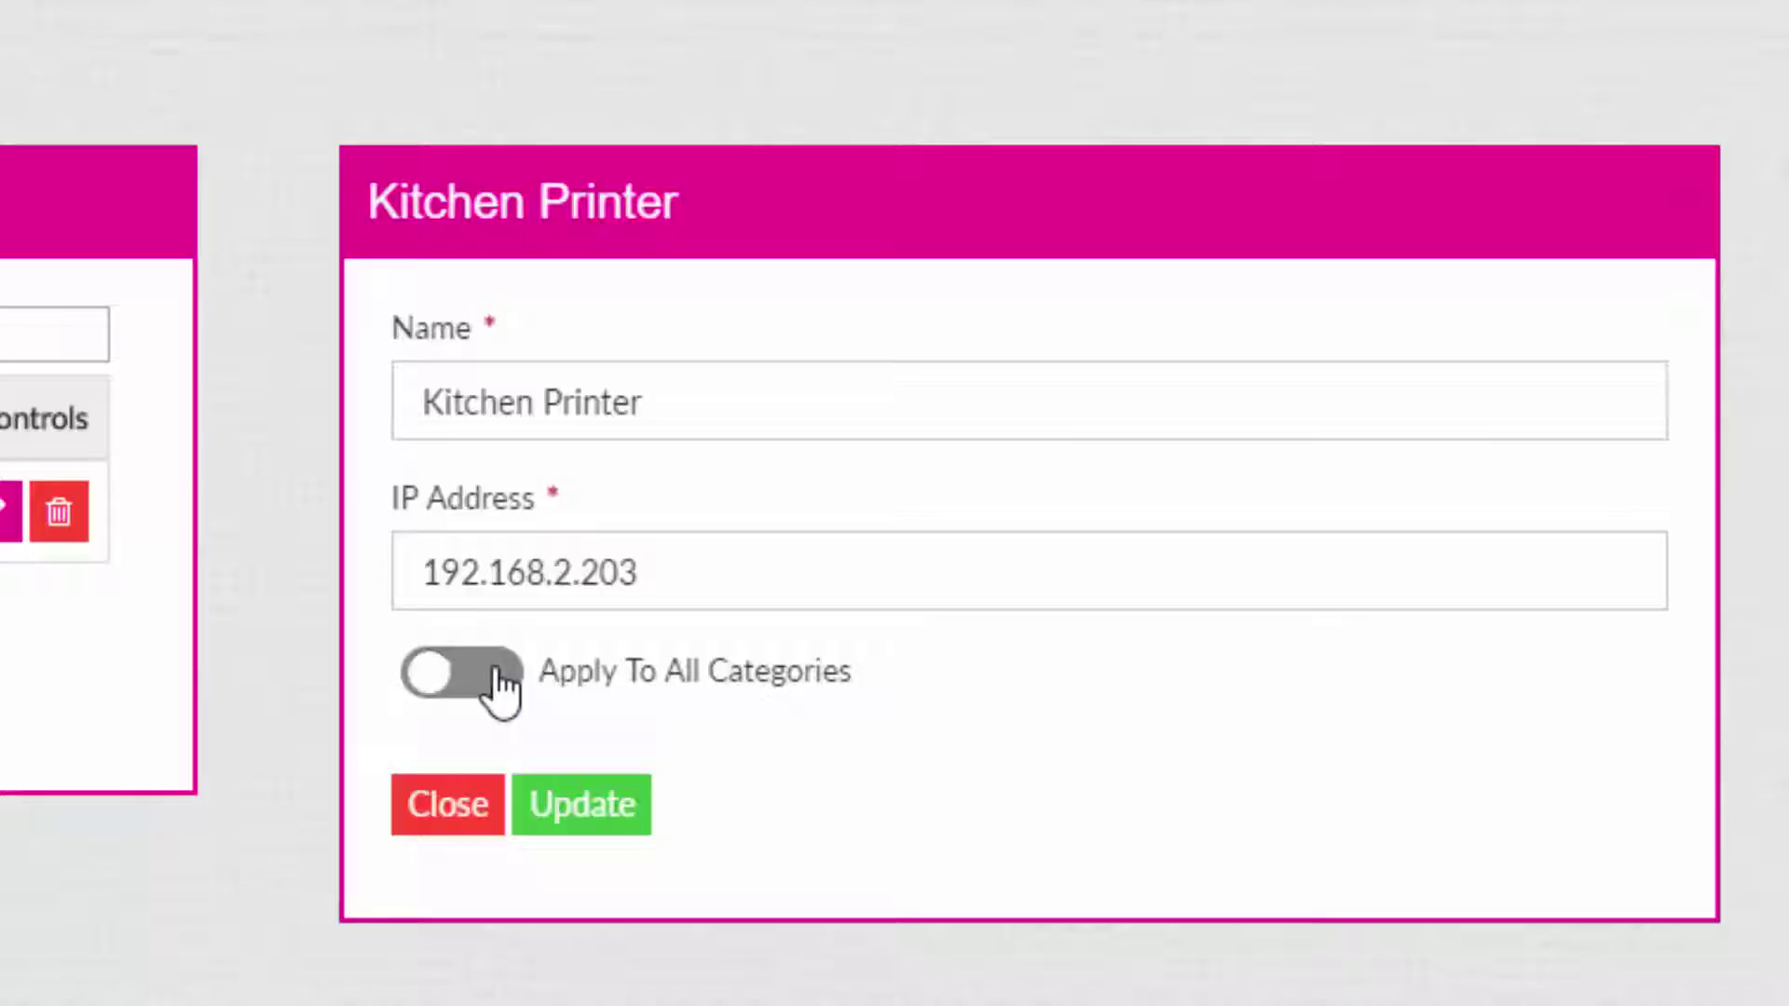
{"action": "left_click", "coordinate": [495, 673]}
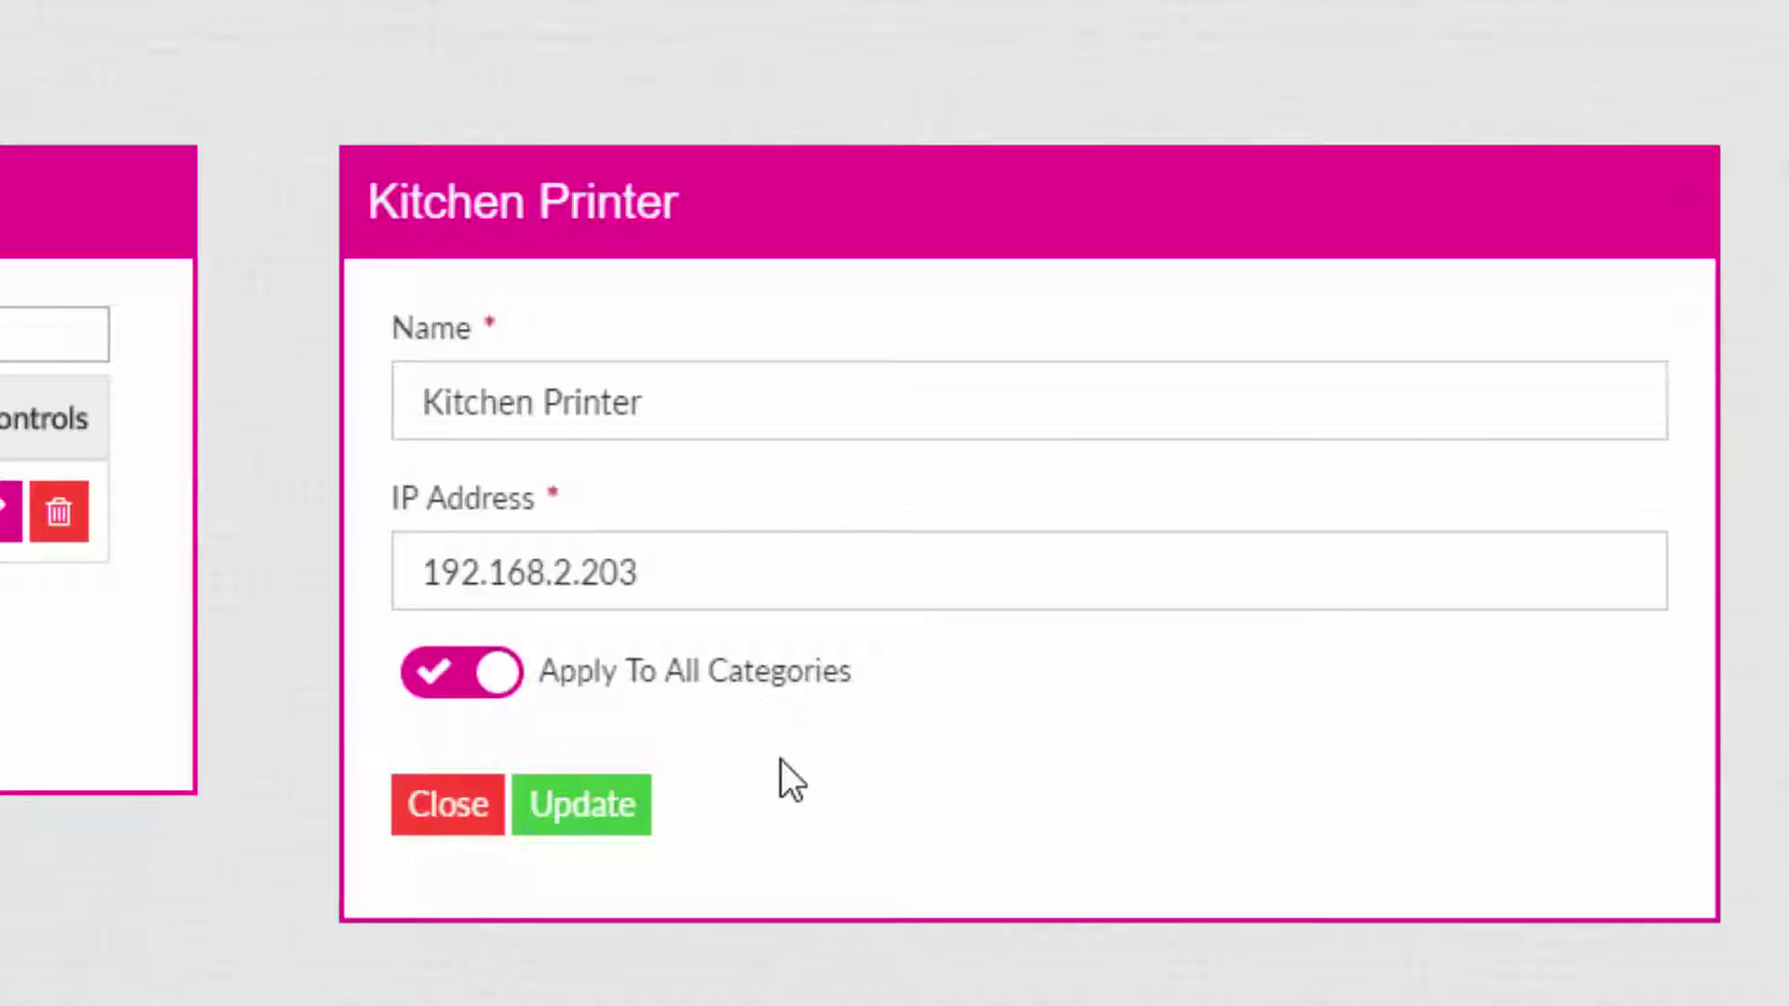
{"action": "left_click", "coordinate": [603, 816]}
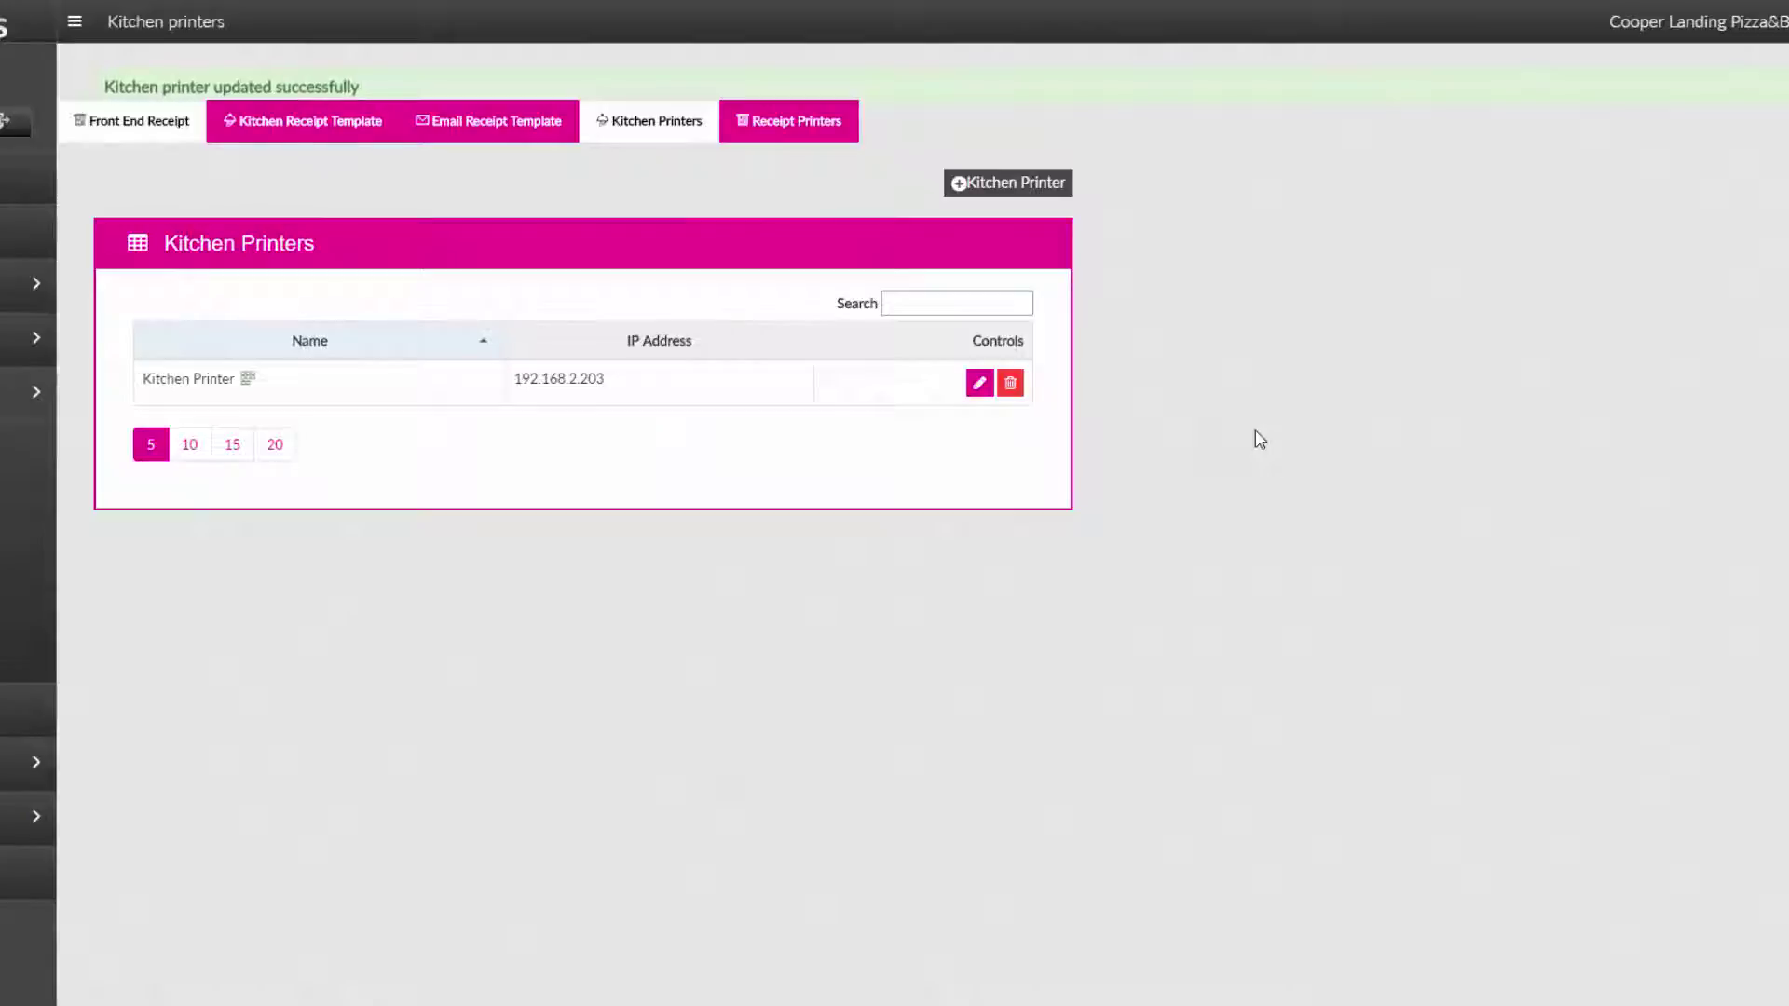
Re-save Receipt Printer1 at 192.168.2.201 with Default still switched on.
{"action": "left_click", "coordinate": [809, 127]}
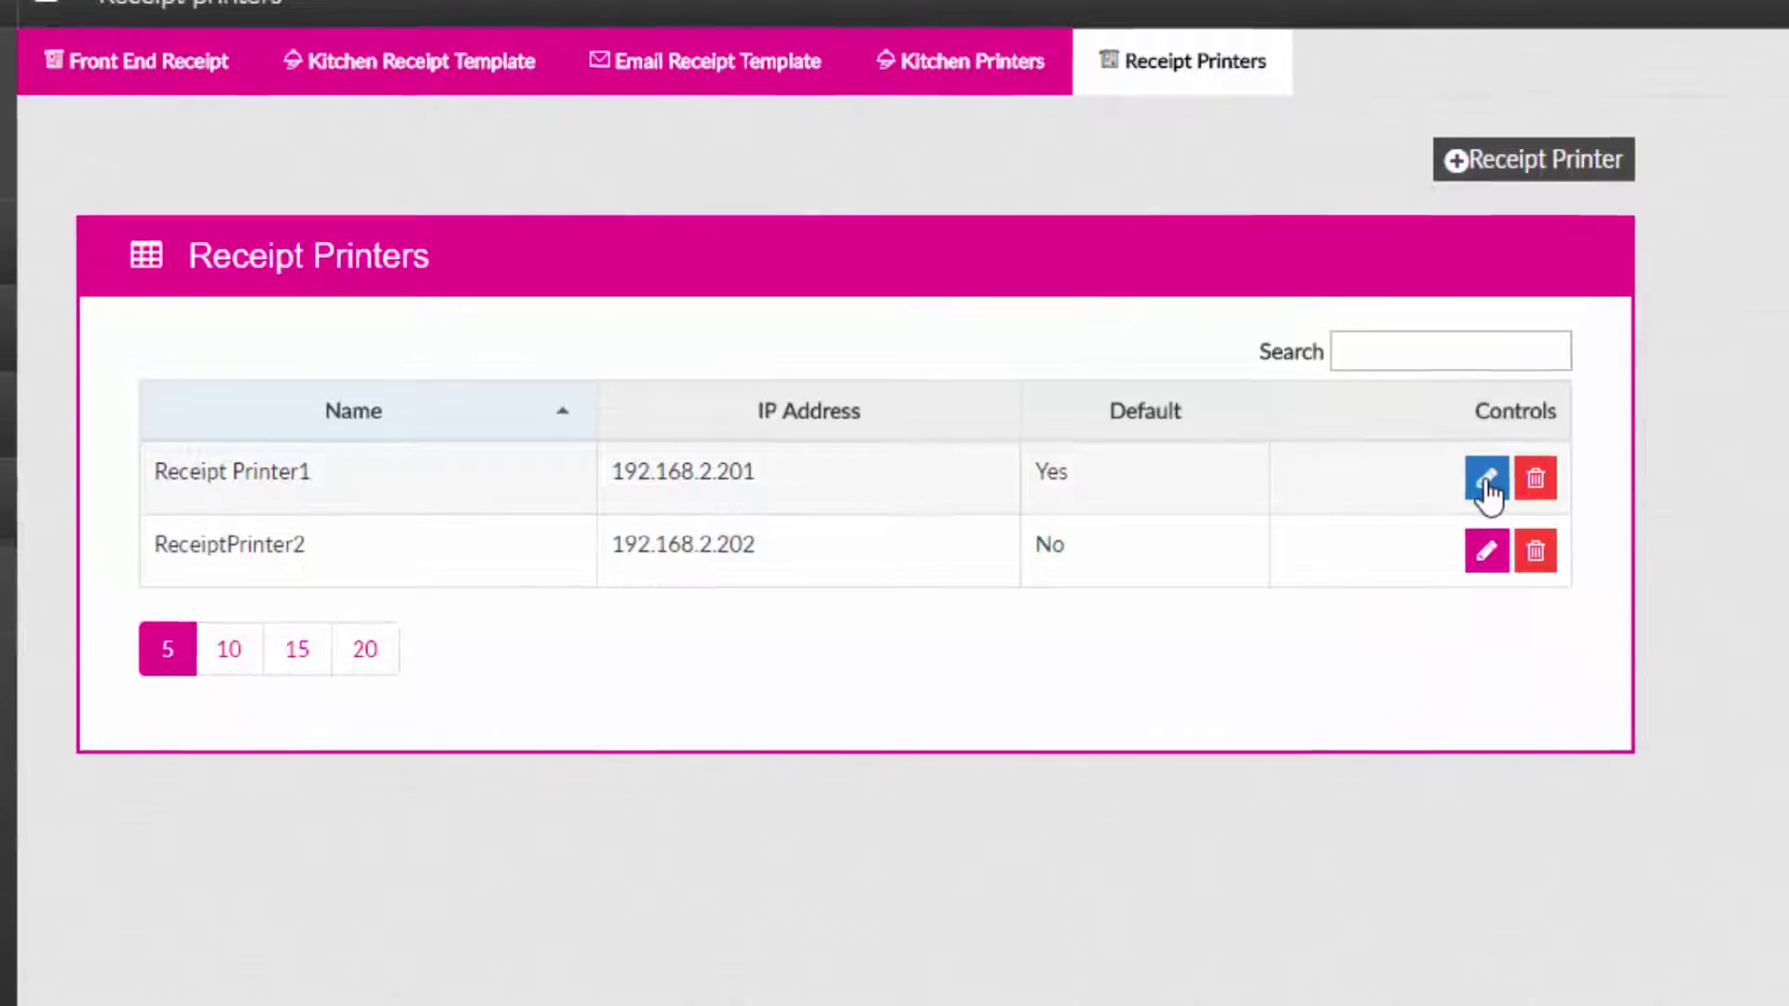
{"action": "left_click", "coordinate": [1487, 479]}
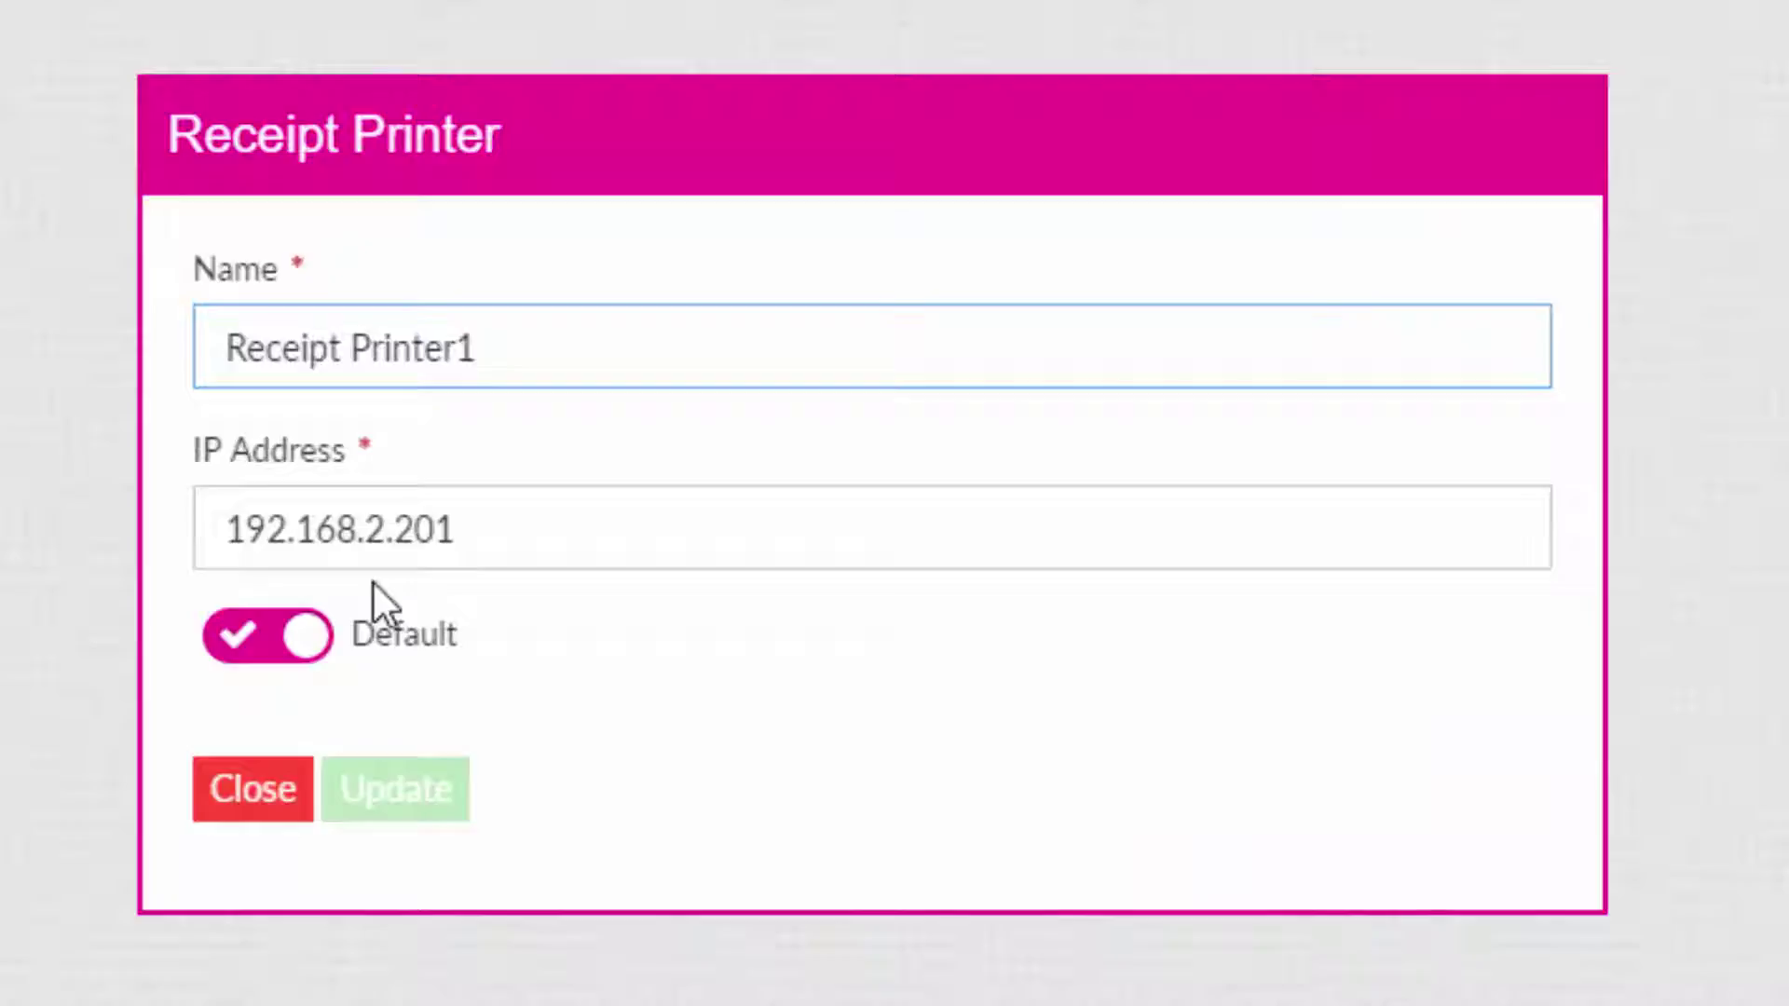
{"action": "left_click", "coordinate": [307, 636]}
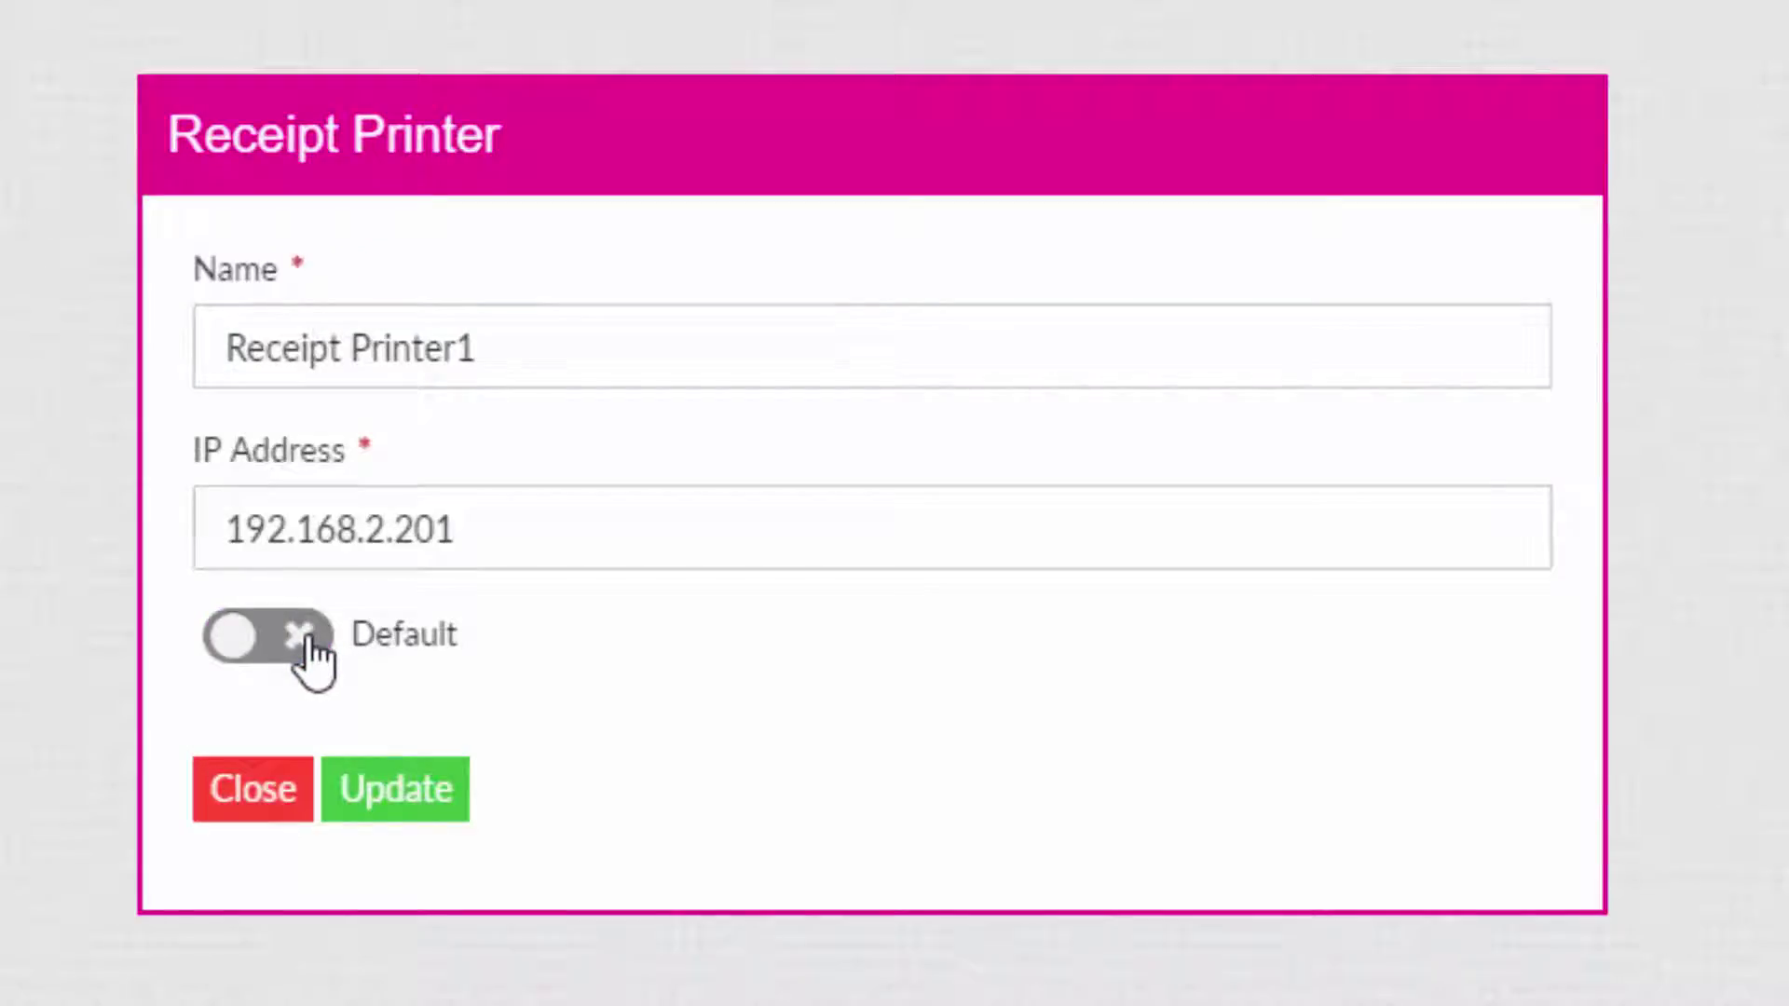
{"action": "left_click", "coordinate": [307, 636]}
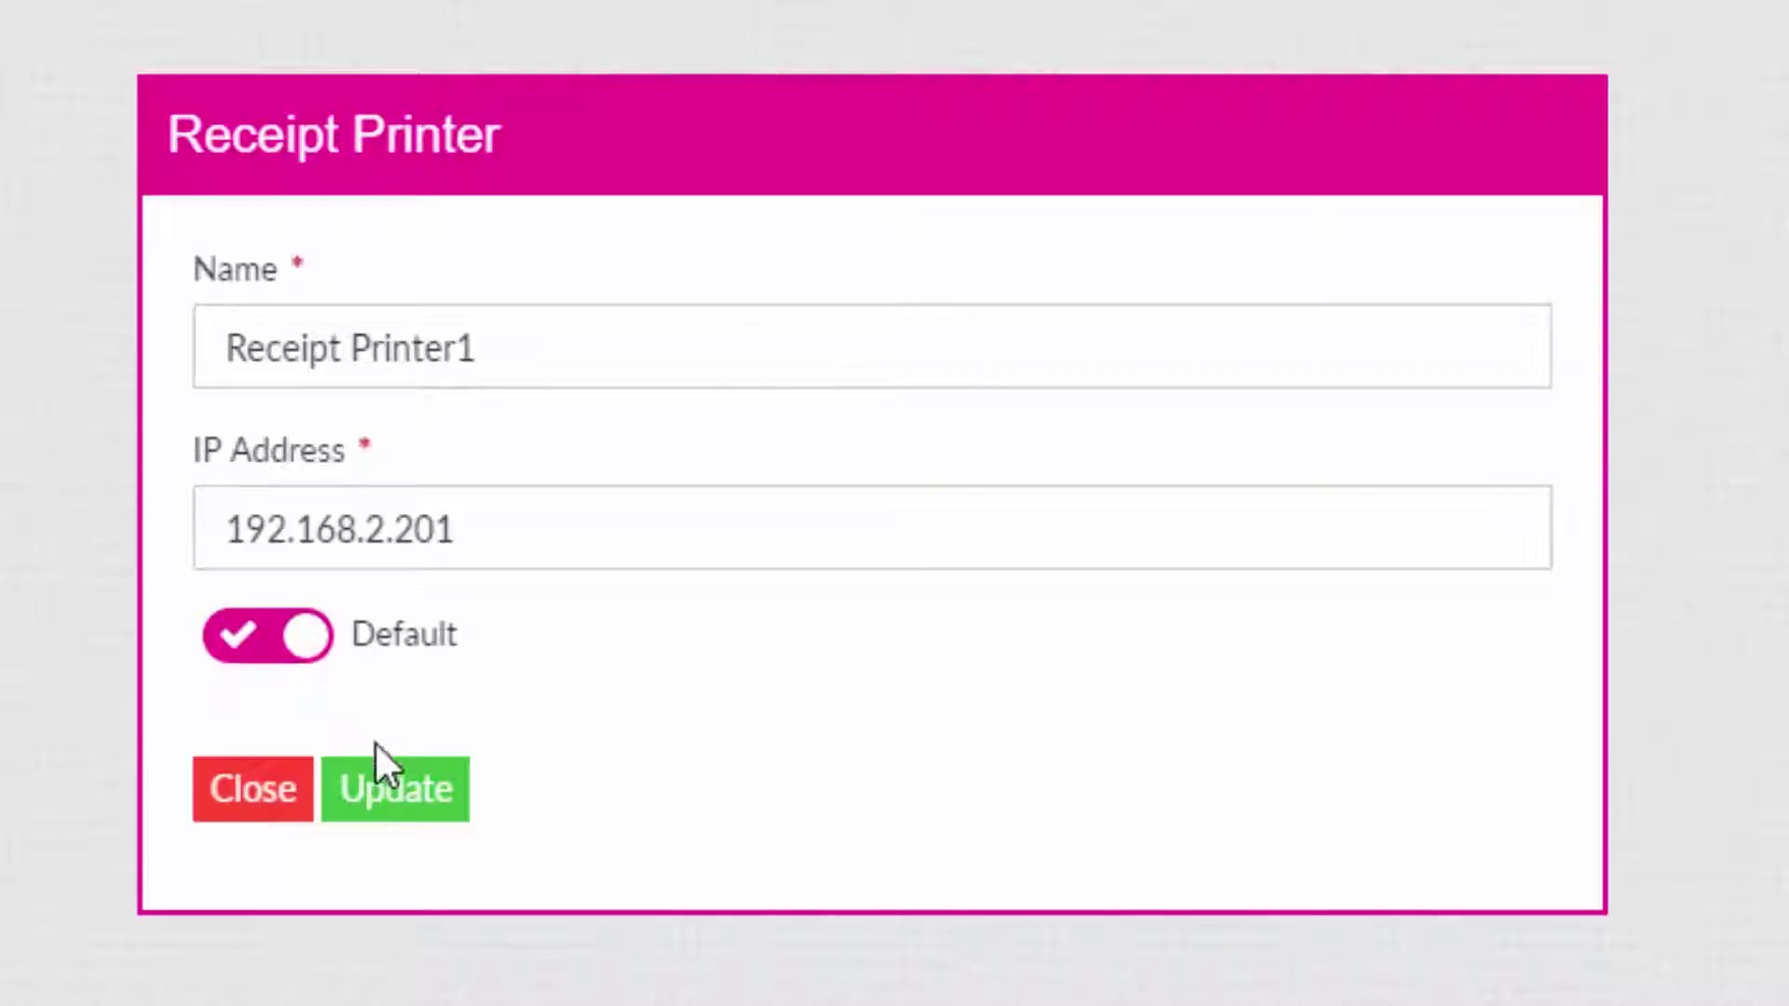
{"action": "left_click", "coordinate": [396, 792]}
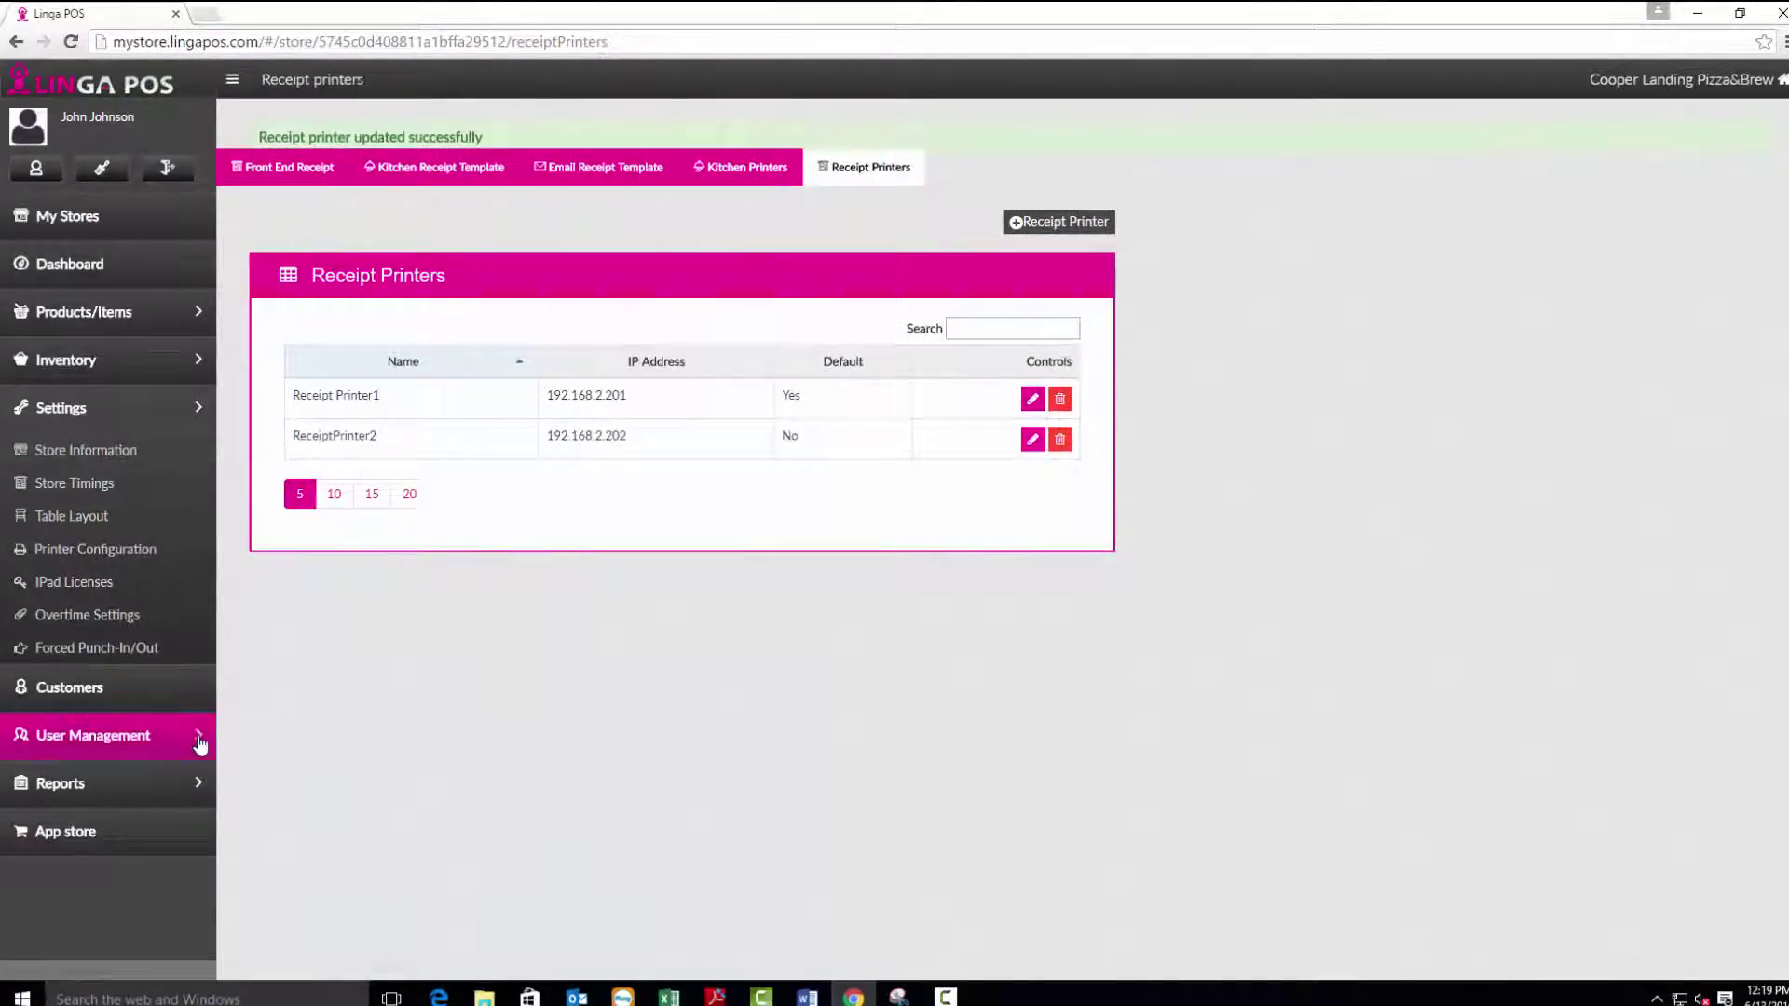
Go to User Management > Users and start a new user record.
{"action": "left_click", "coordinate": [197, 735]}
{"action": "left_click", "coordinate": [112, 580]}
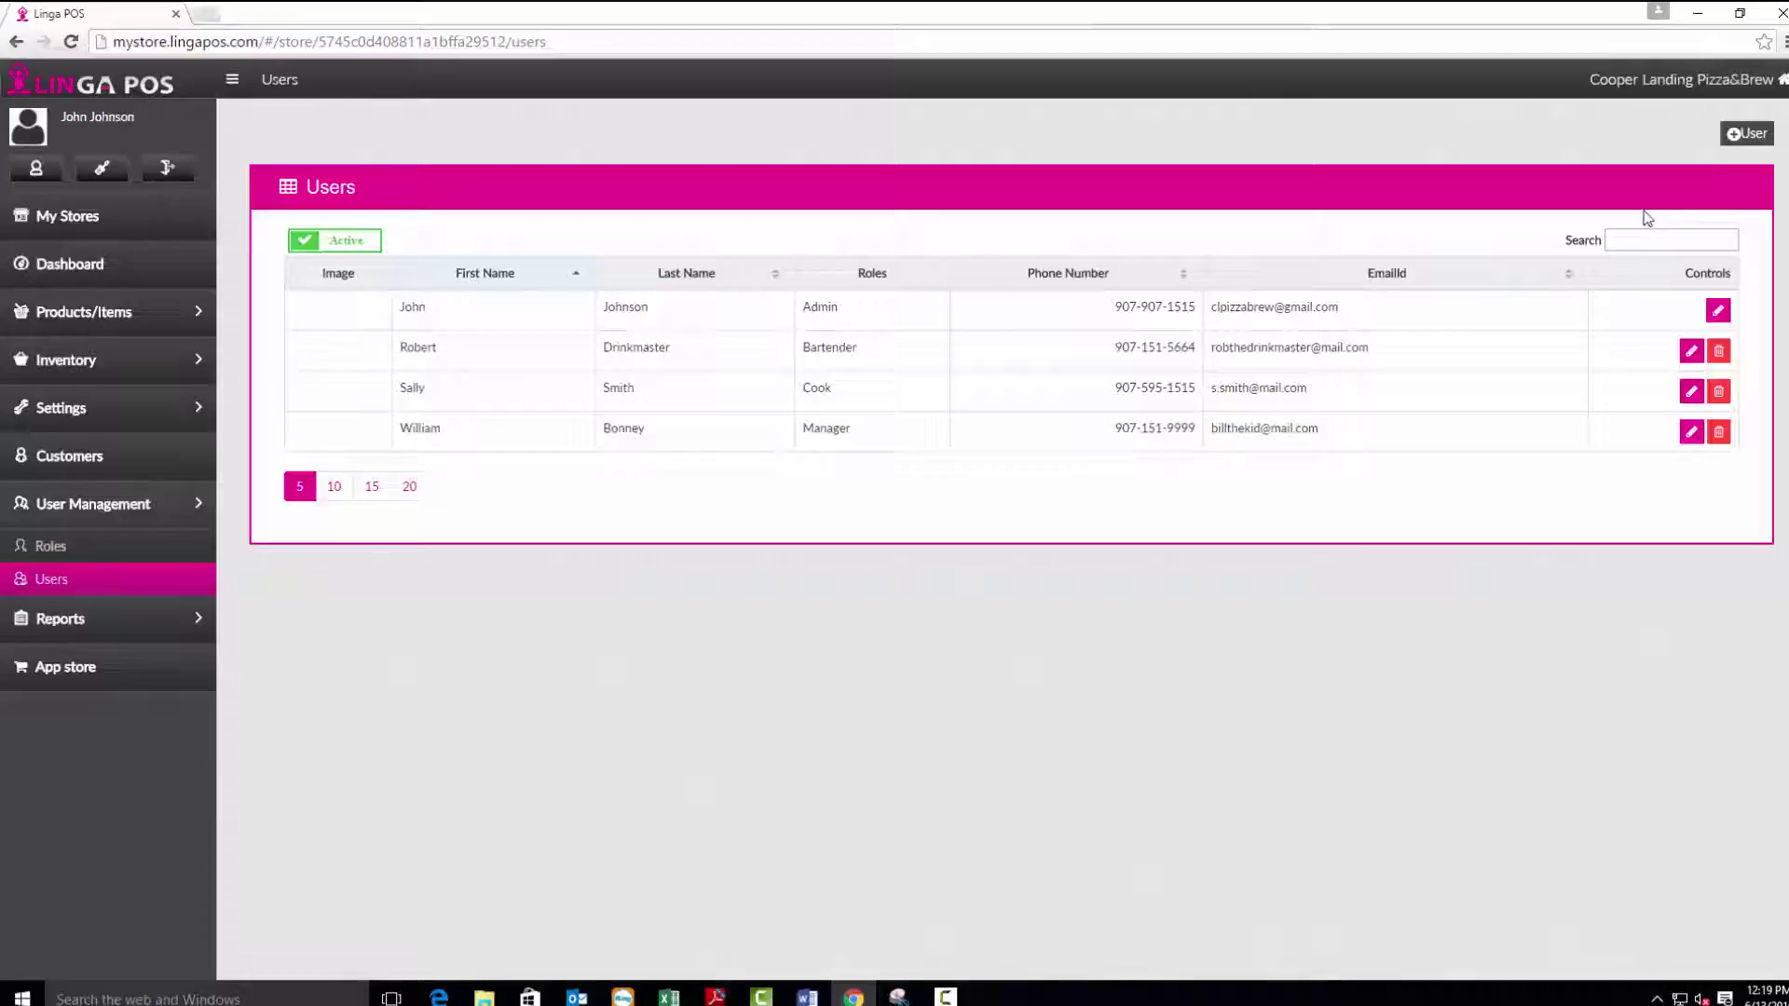
{"action": "left_click", "coordinate": [1732, 136]}
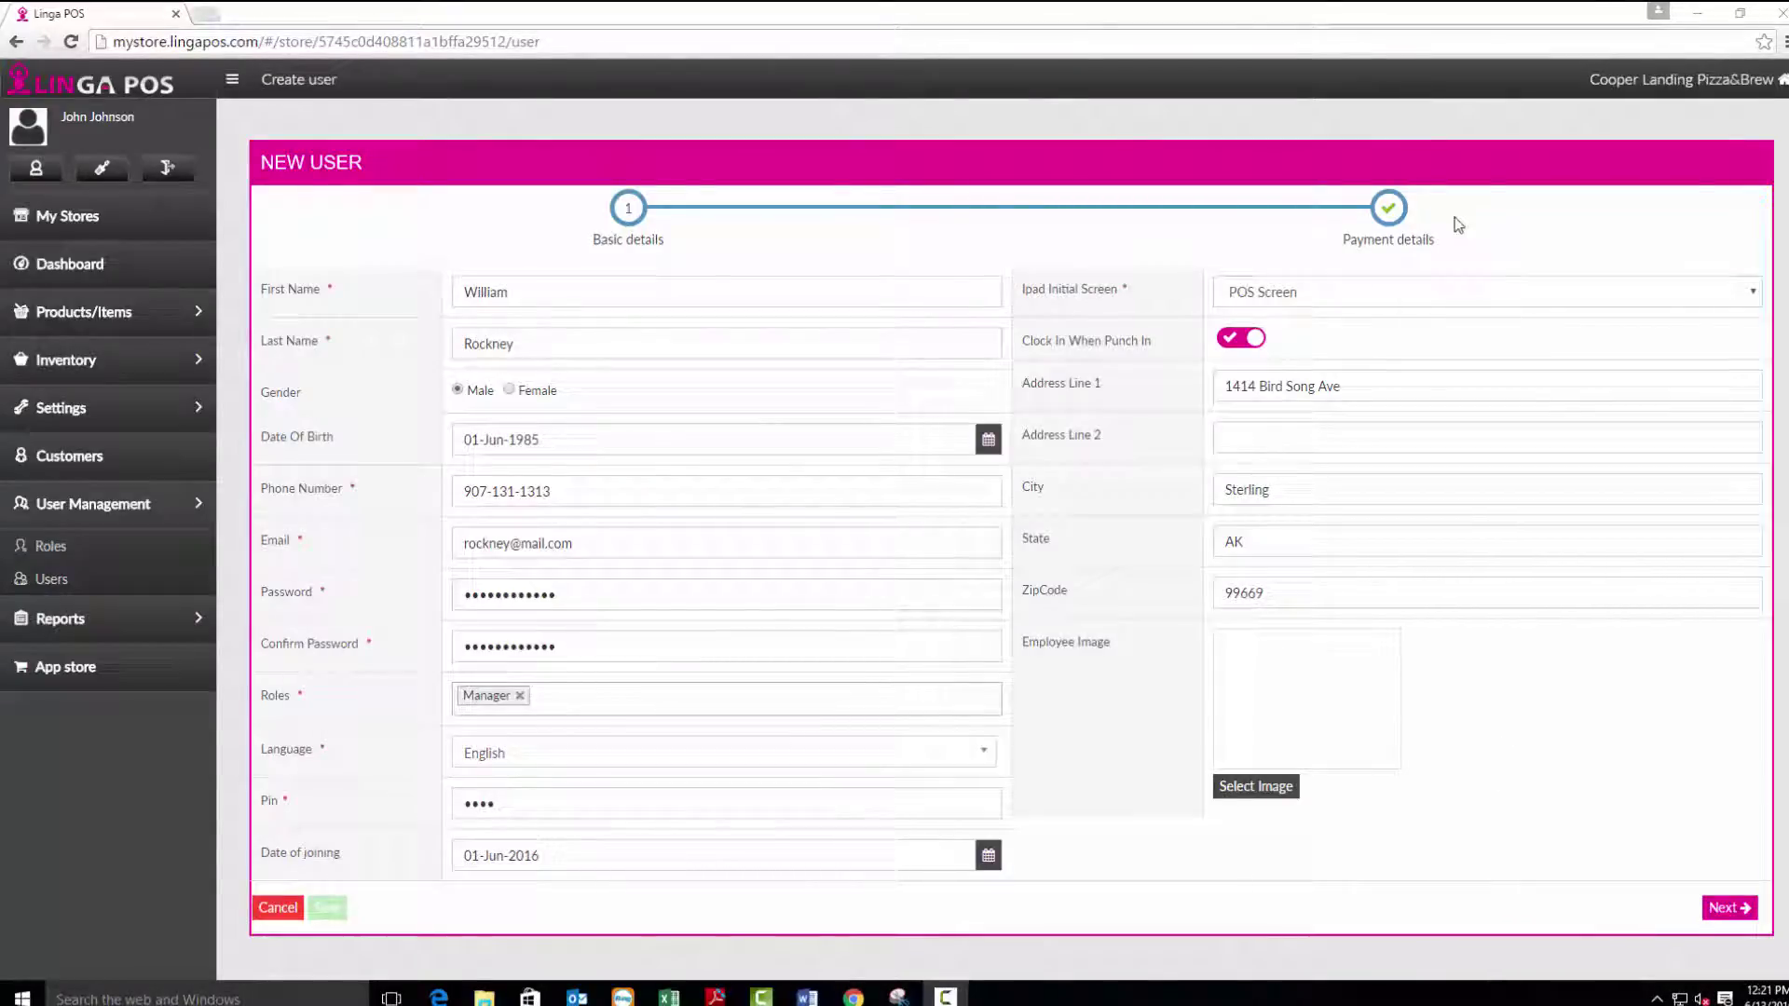
Pay the new manager Hourly at 14.50 from 01-Jun-2016 and save the user.
{"action": "left_click", "coordinate": [1388, 210]}
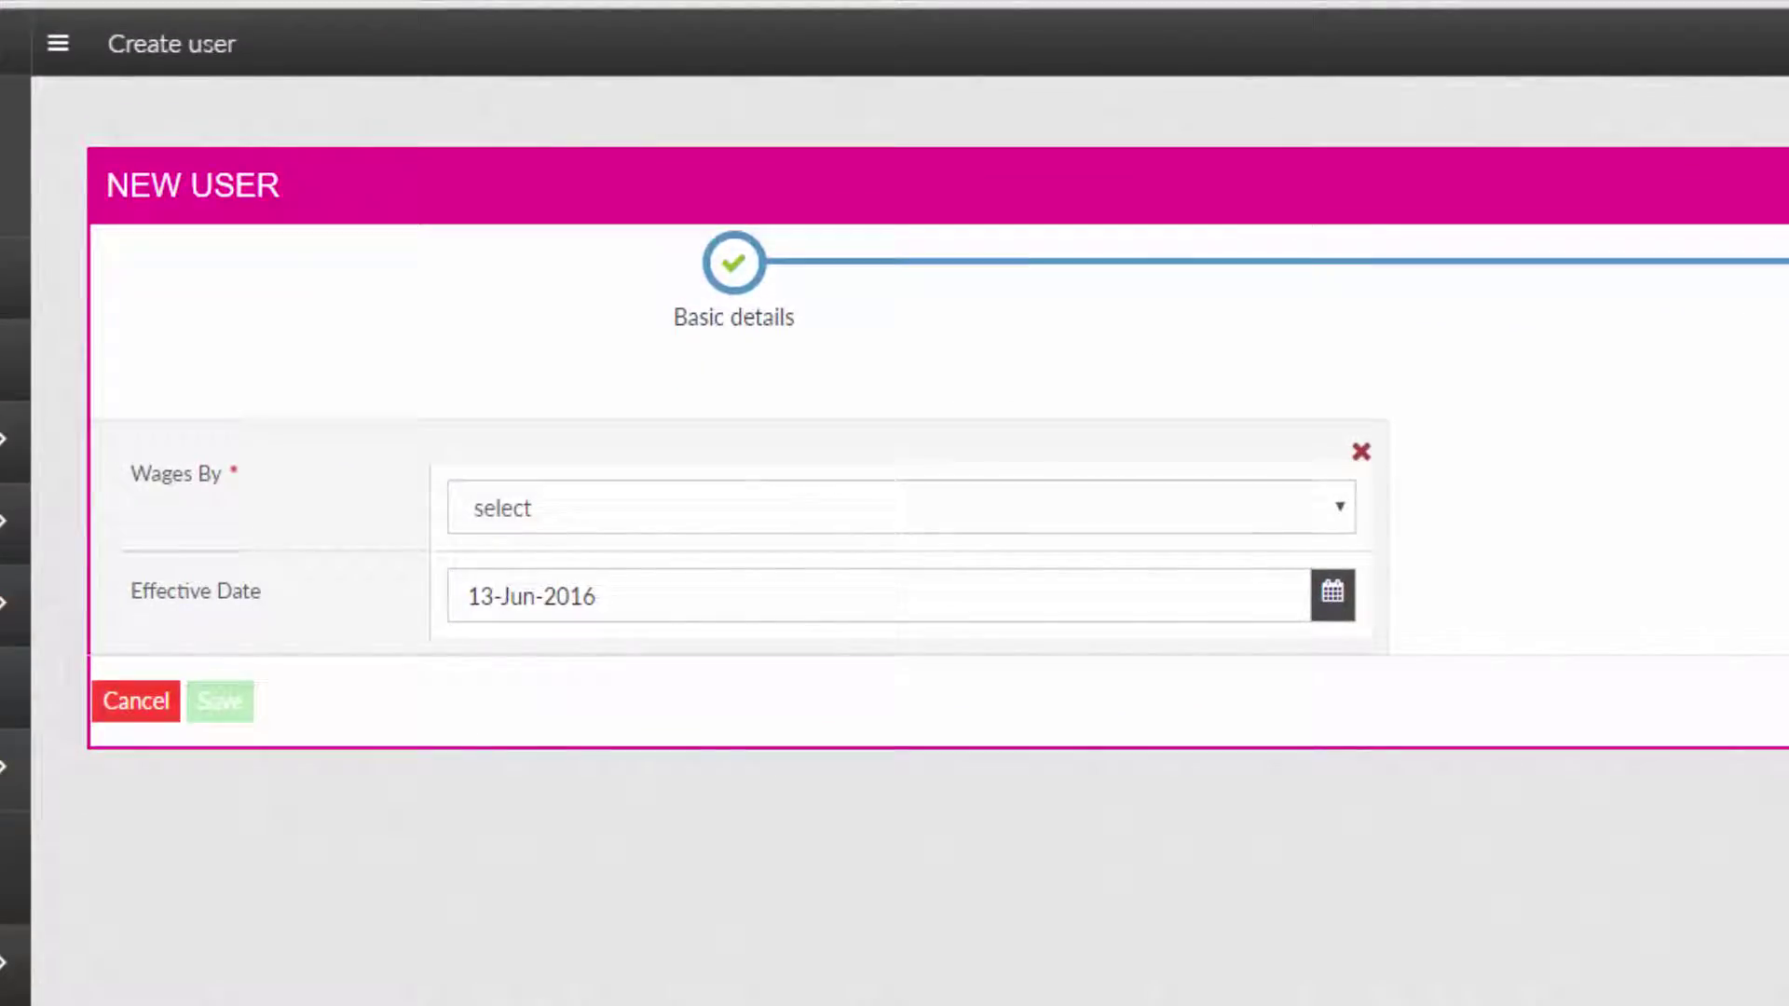
{"action": "left_click", "coordinate": [1340, 515]}
{"action": "left_click", "coordinate": [676, 608]}
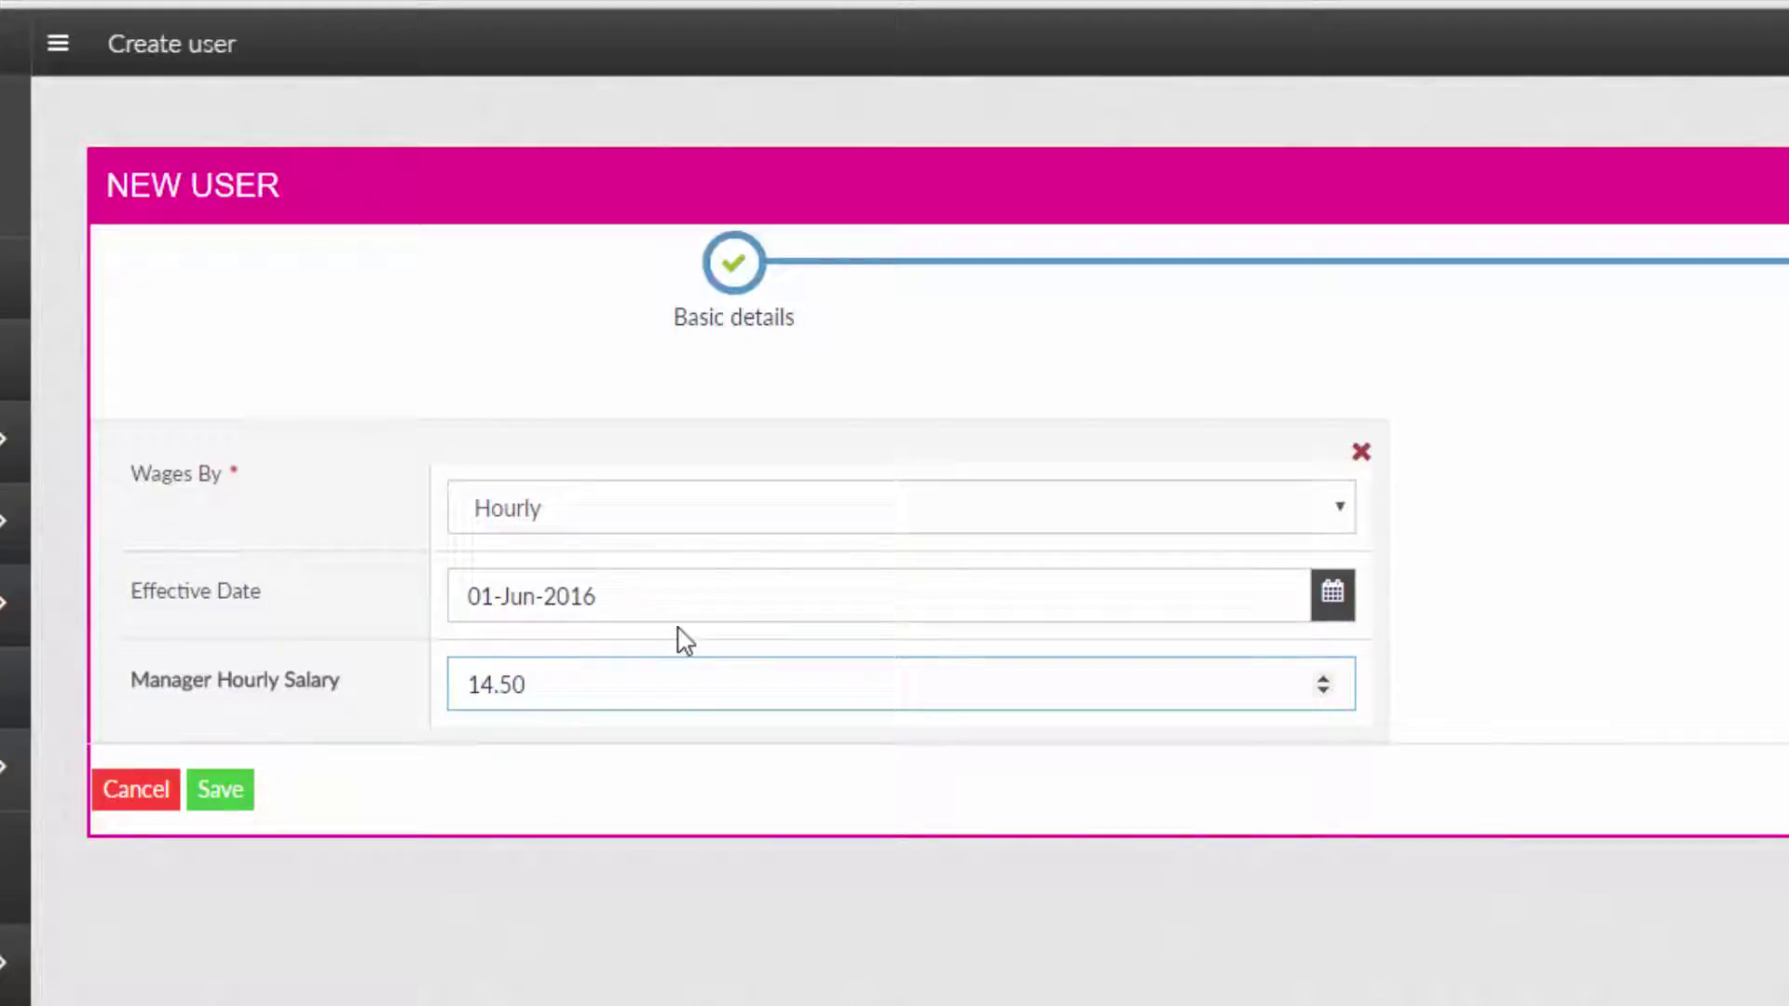
{"action": "left_click", "coordinate": [223, 790]}
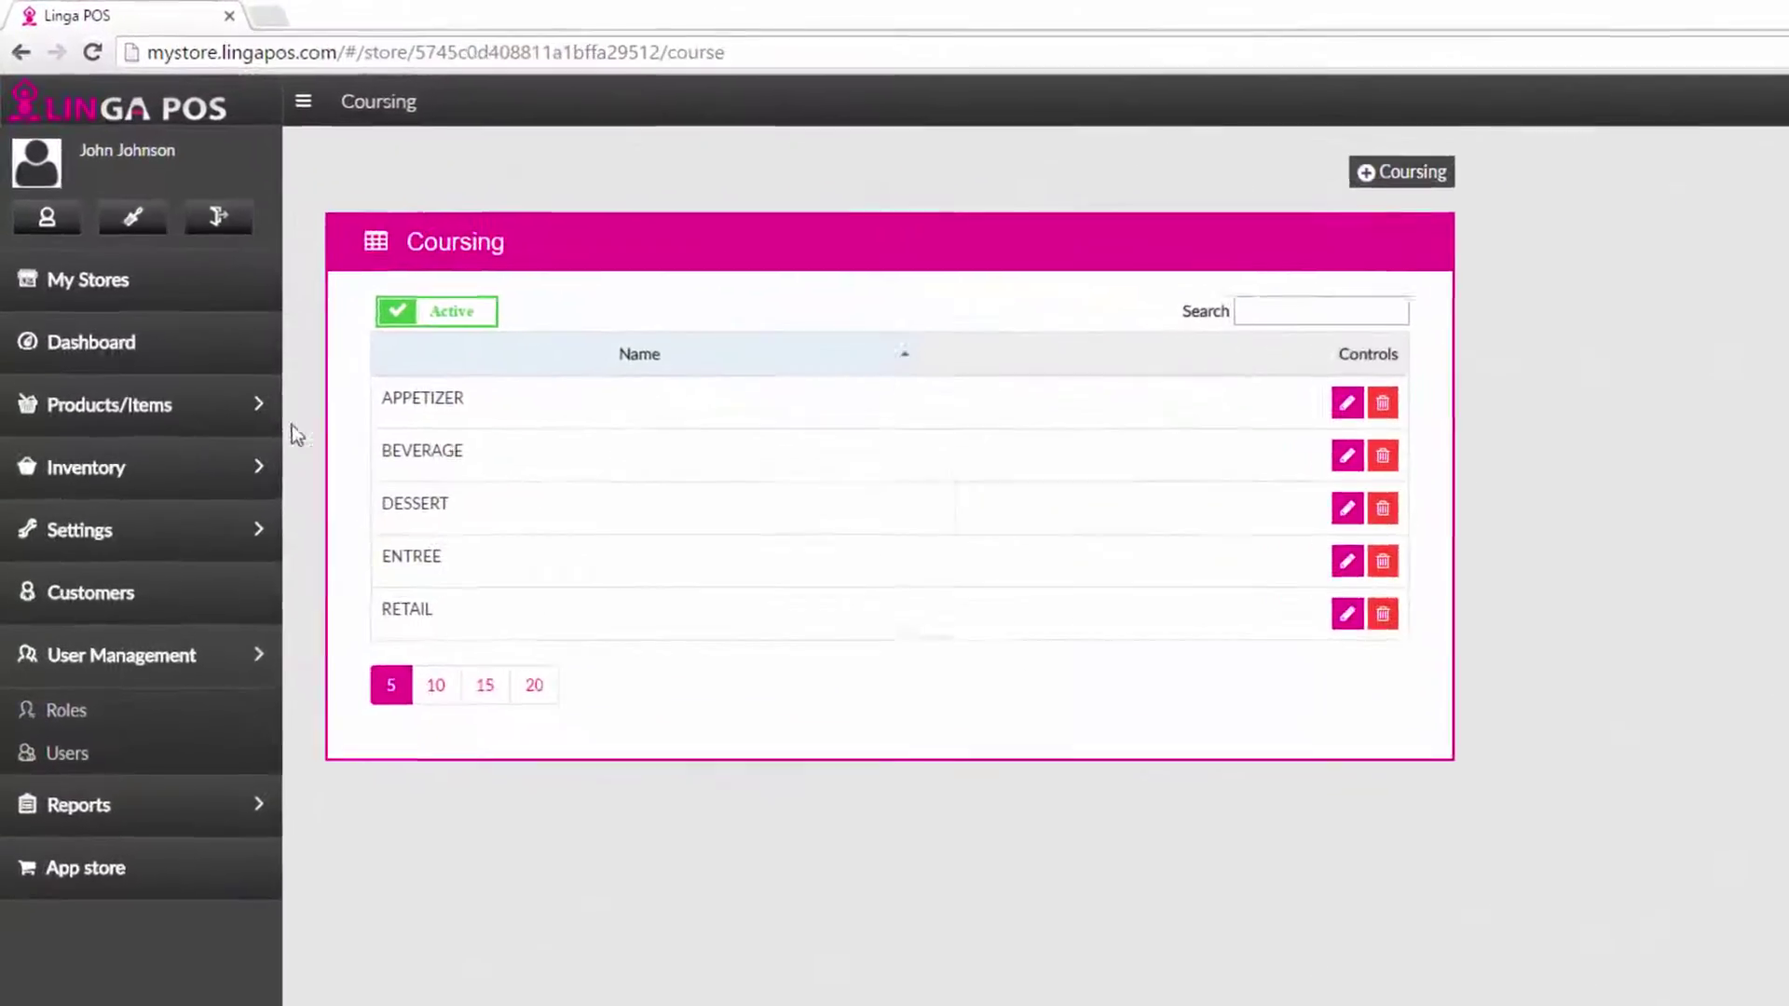
Show the Departments list, opening and closing a new department form without adding one.
{"action": "left_click", "coordinate": [246, 407]}
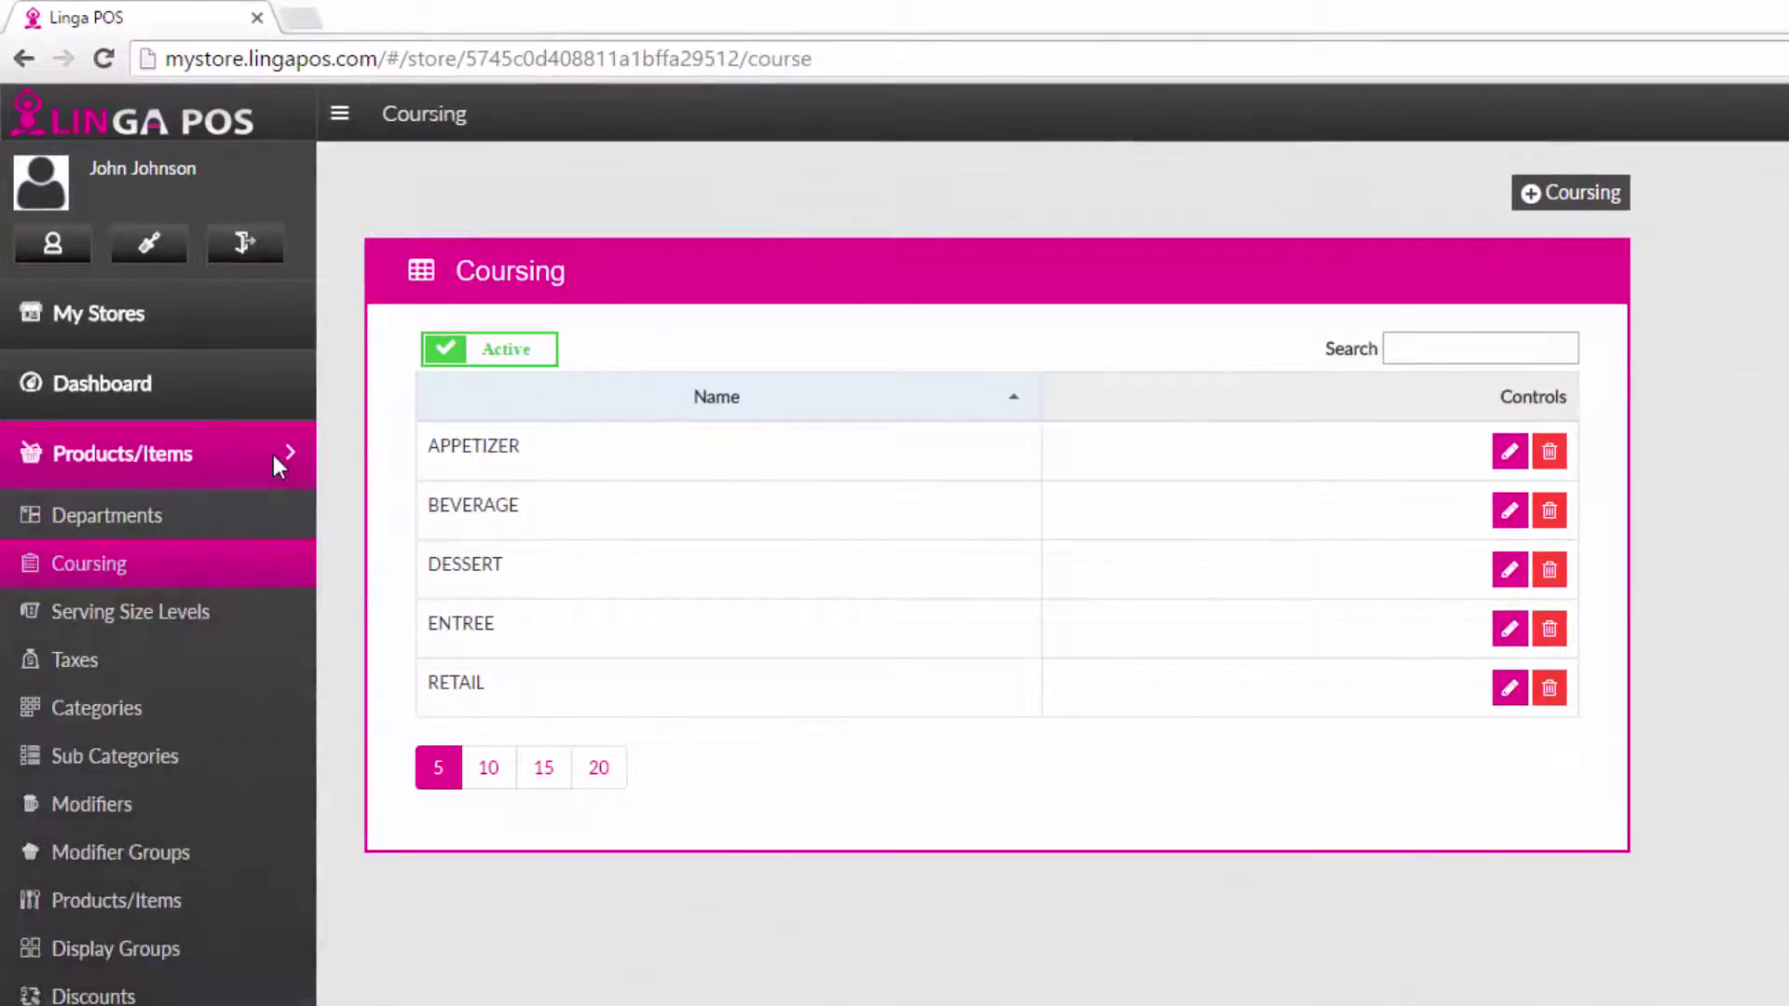
{"action": "left_click", "coordinate": [236, 517]}
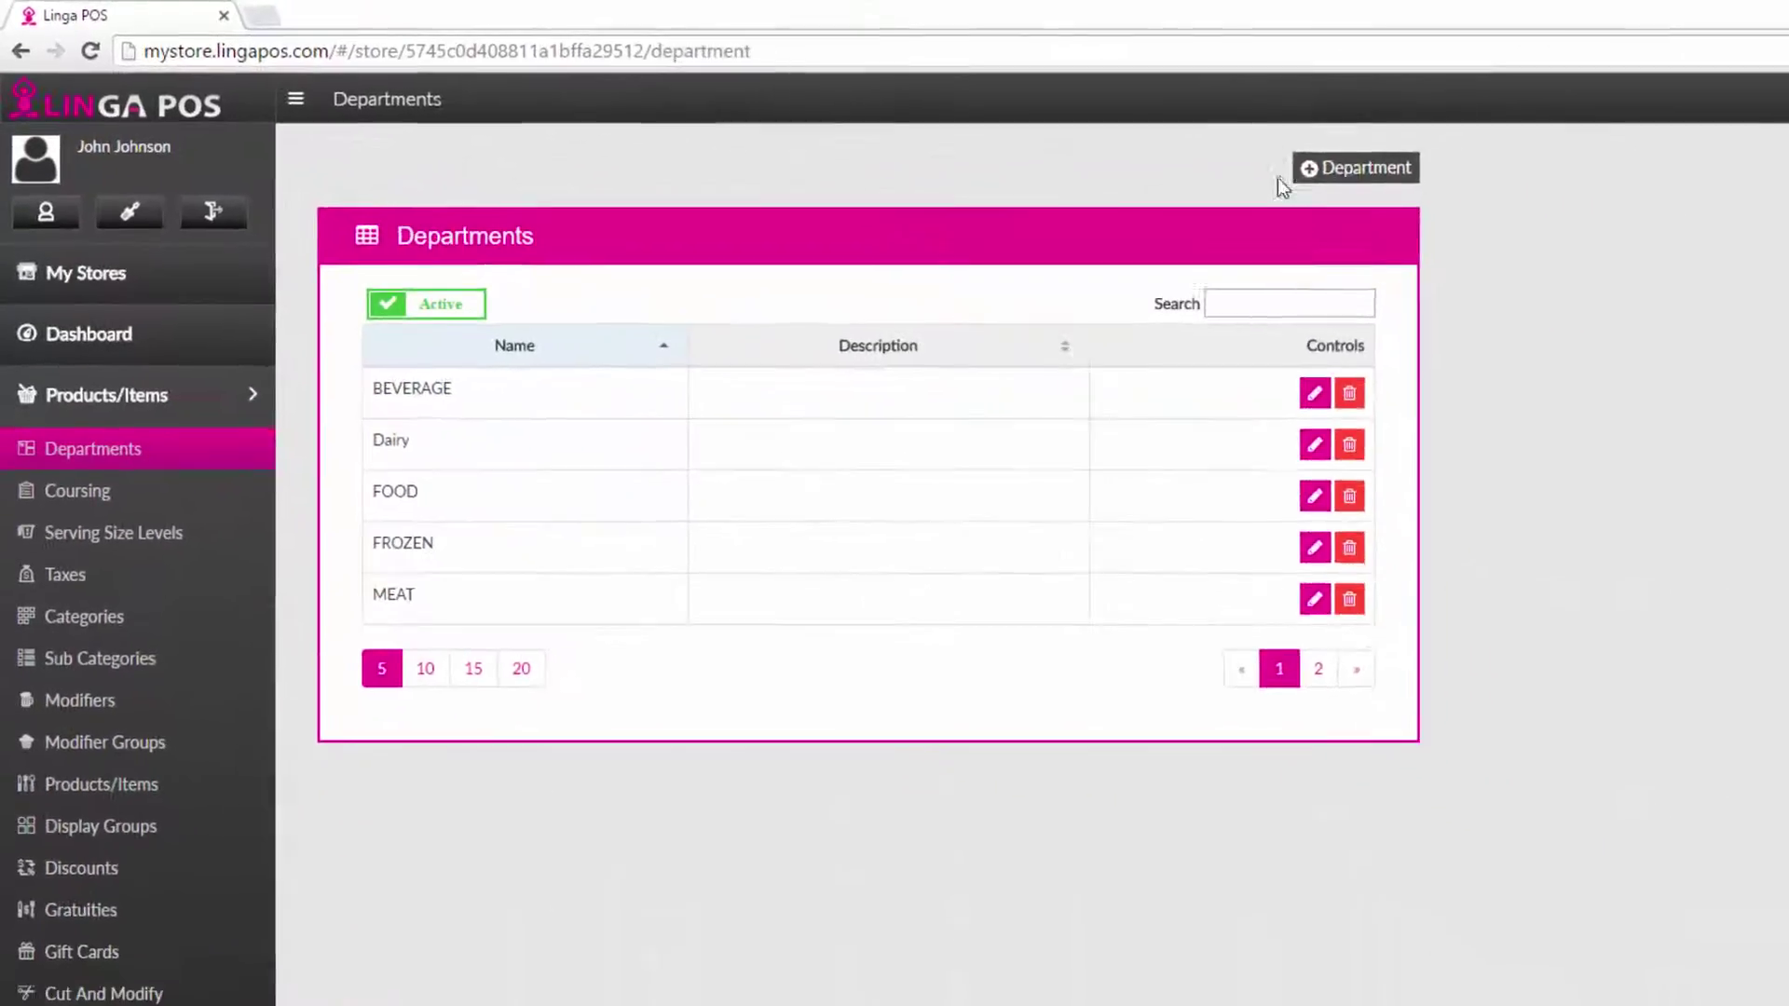
{"action": "left_click", "coordinate": [1355, 168]}
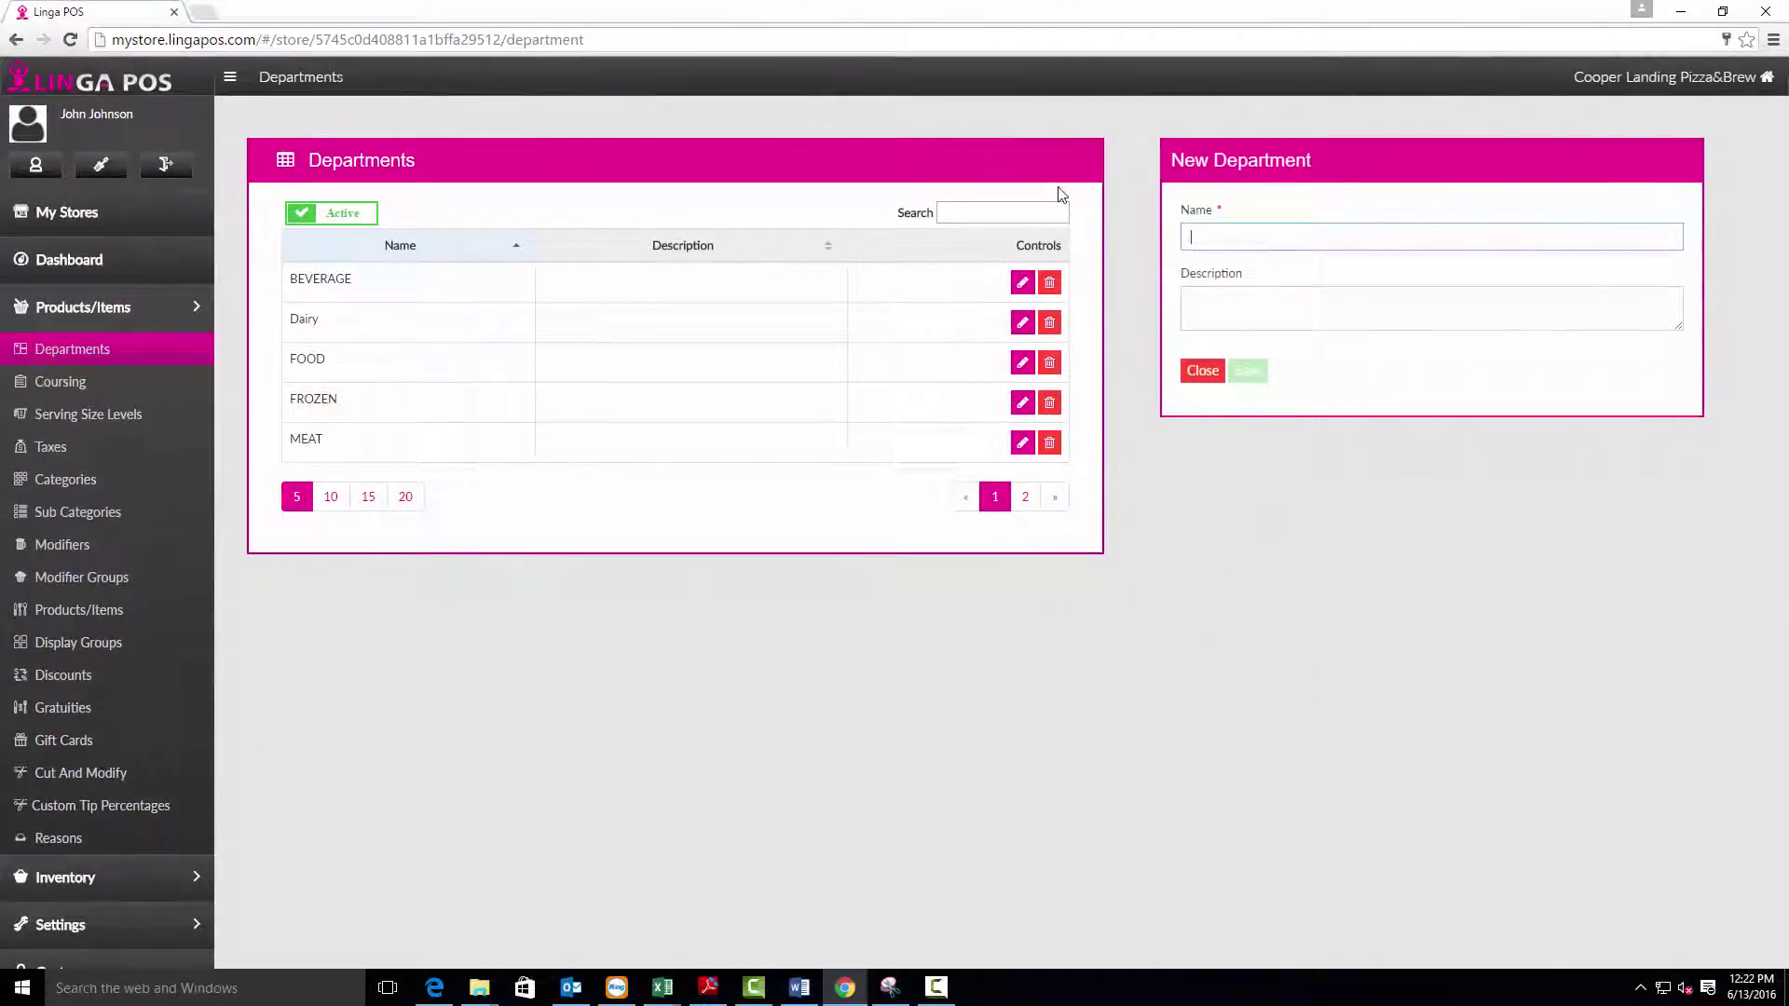
{"action": "left_click", "coordinate": [1201, 372]}
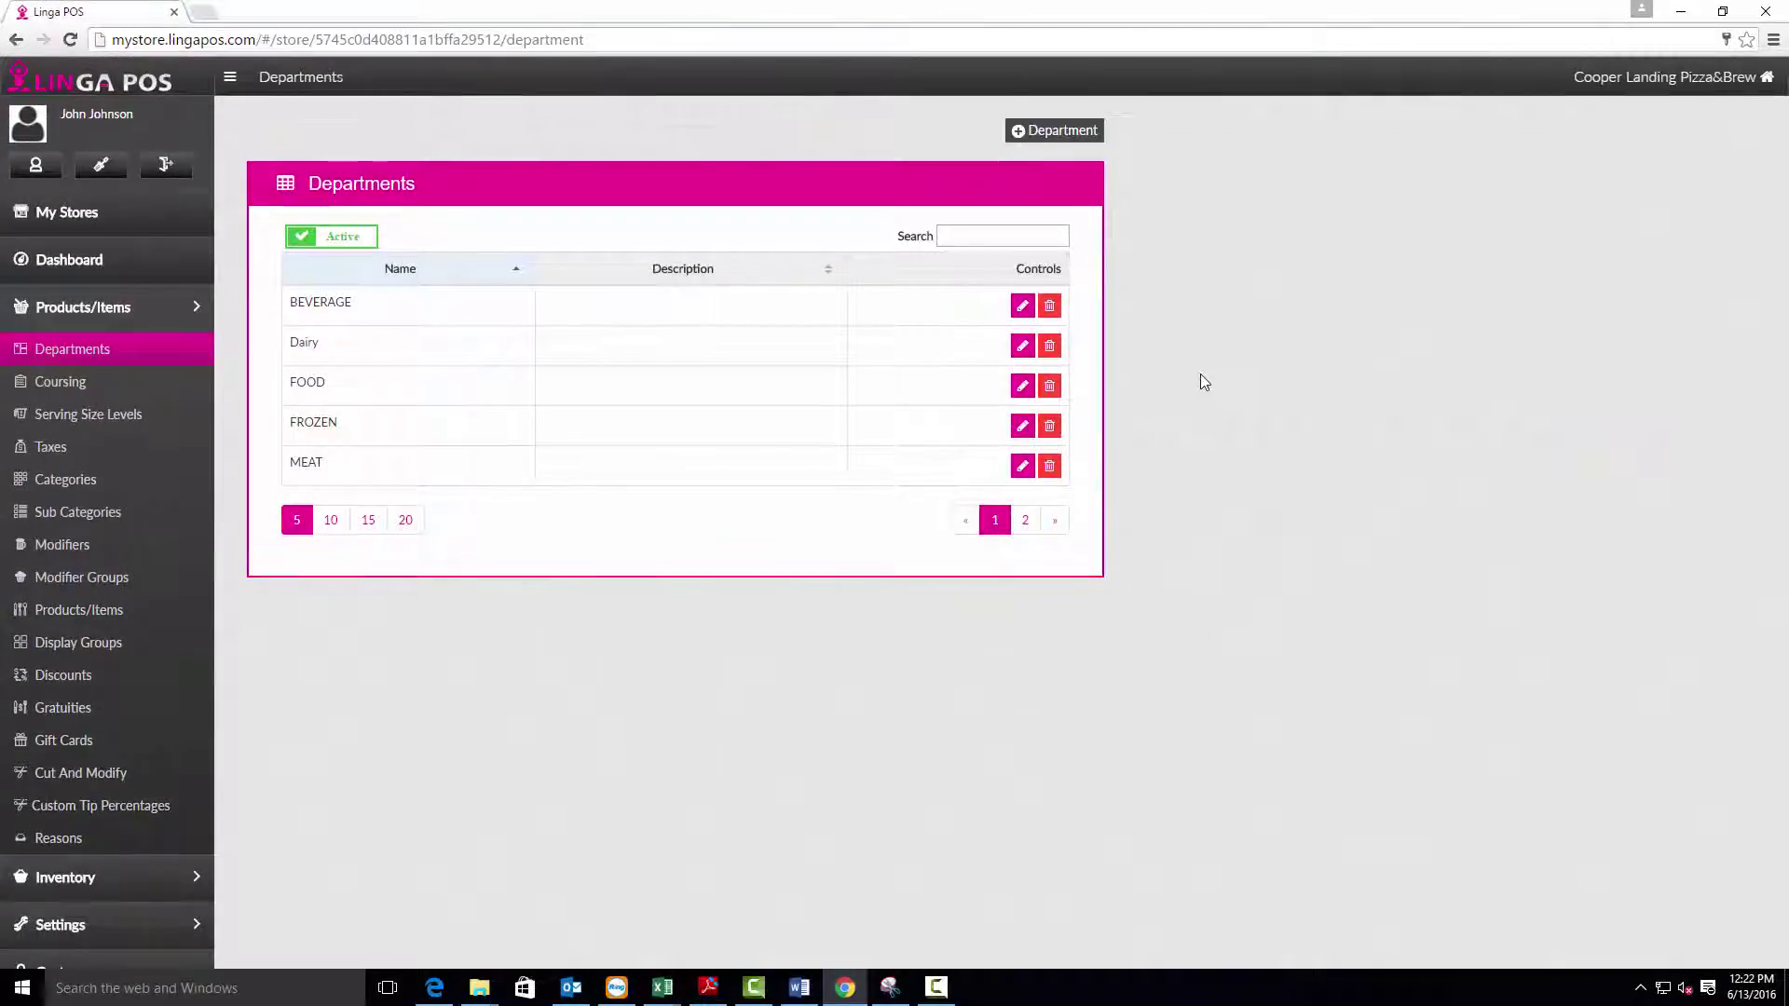
Show the Coursing list (APPETIZER, BEVERAGE, DESSERT, ENTREE, RETAIL), closing the new course form unchanged.
{"action": "left_click", "coordinate": [116, 385]}
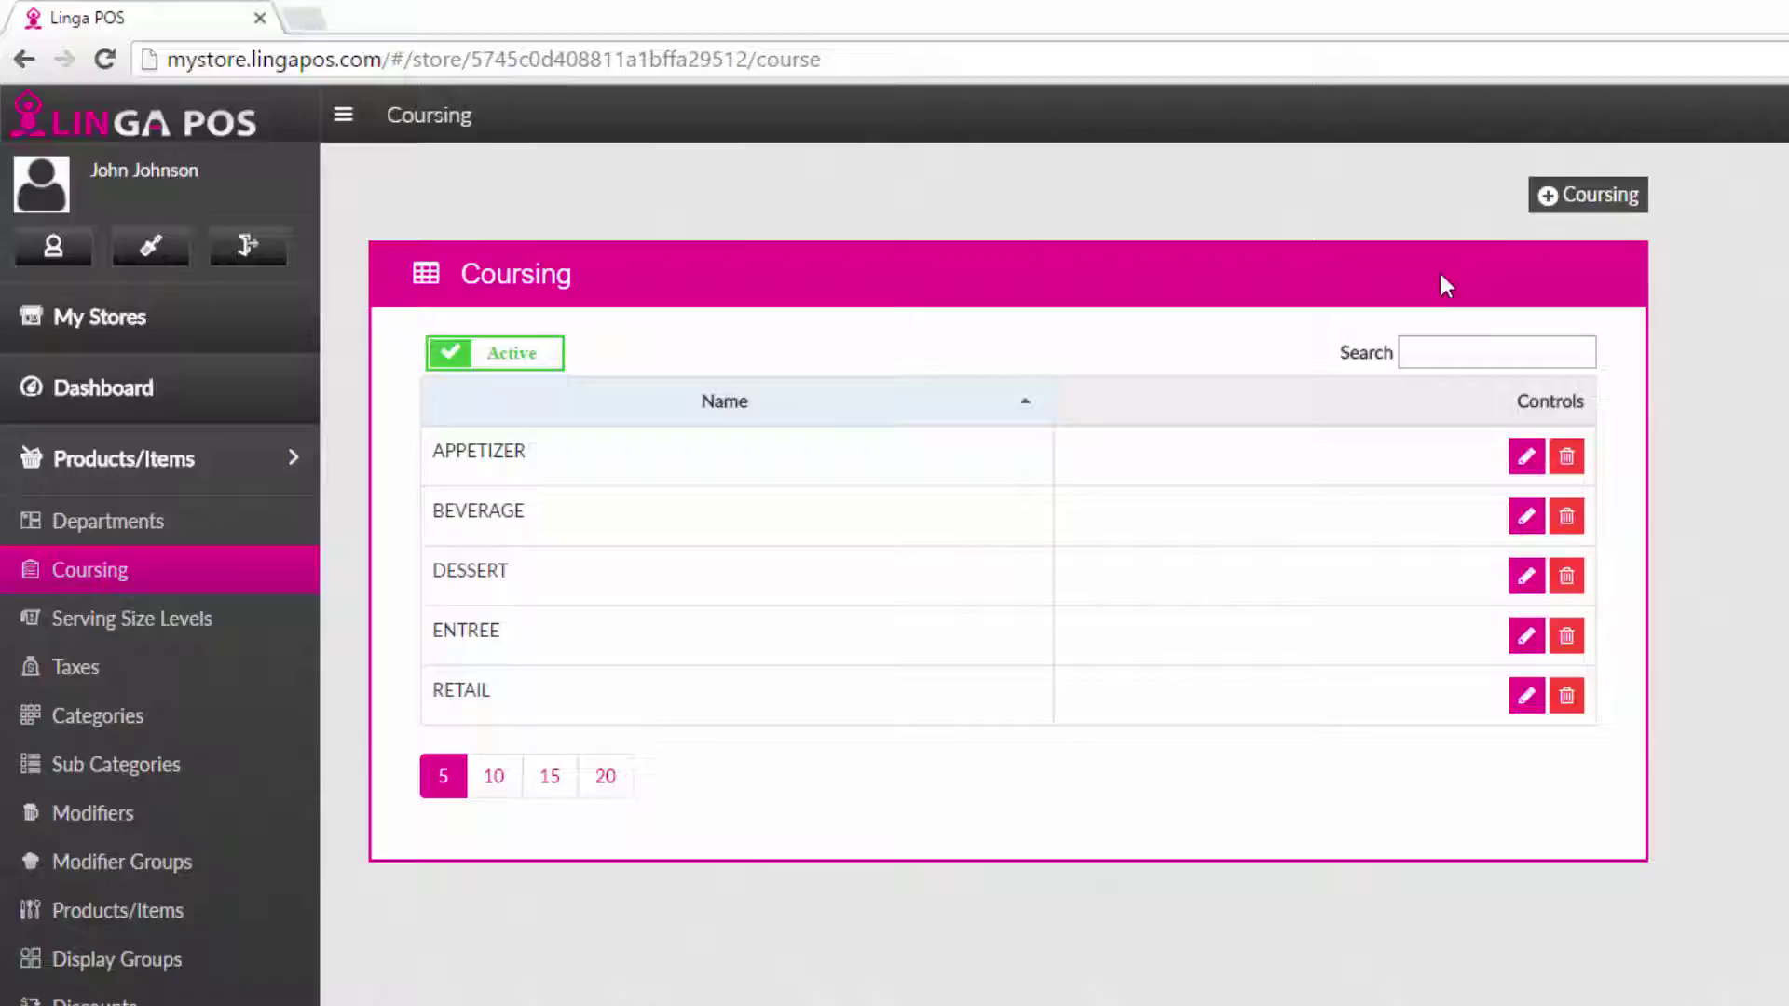
{"action": "left_click", "coordinate": [1569, 197]}
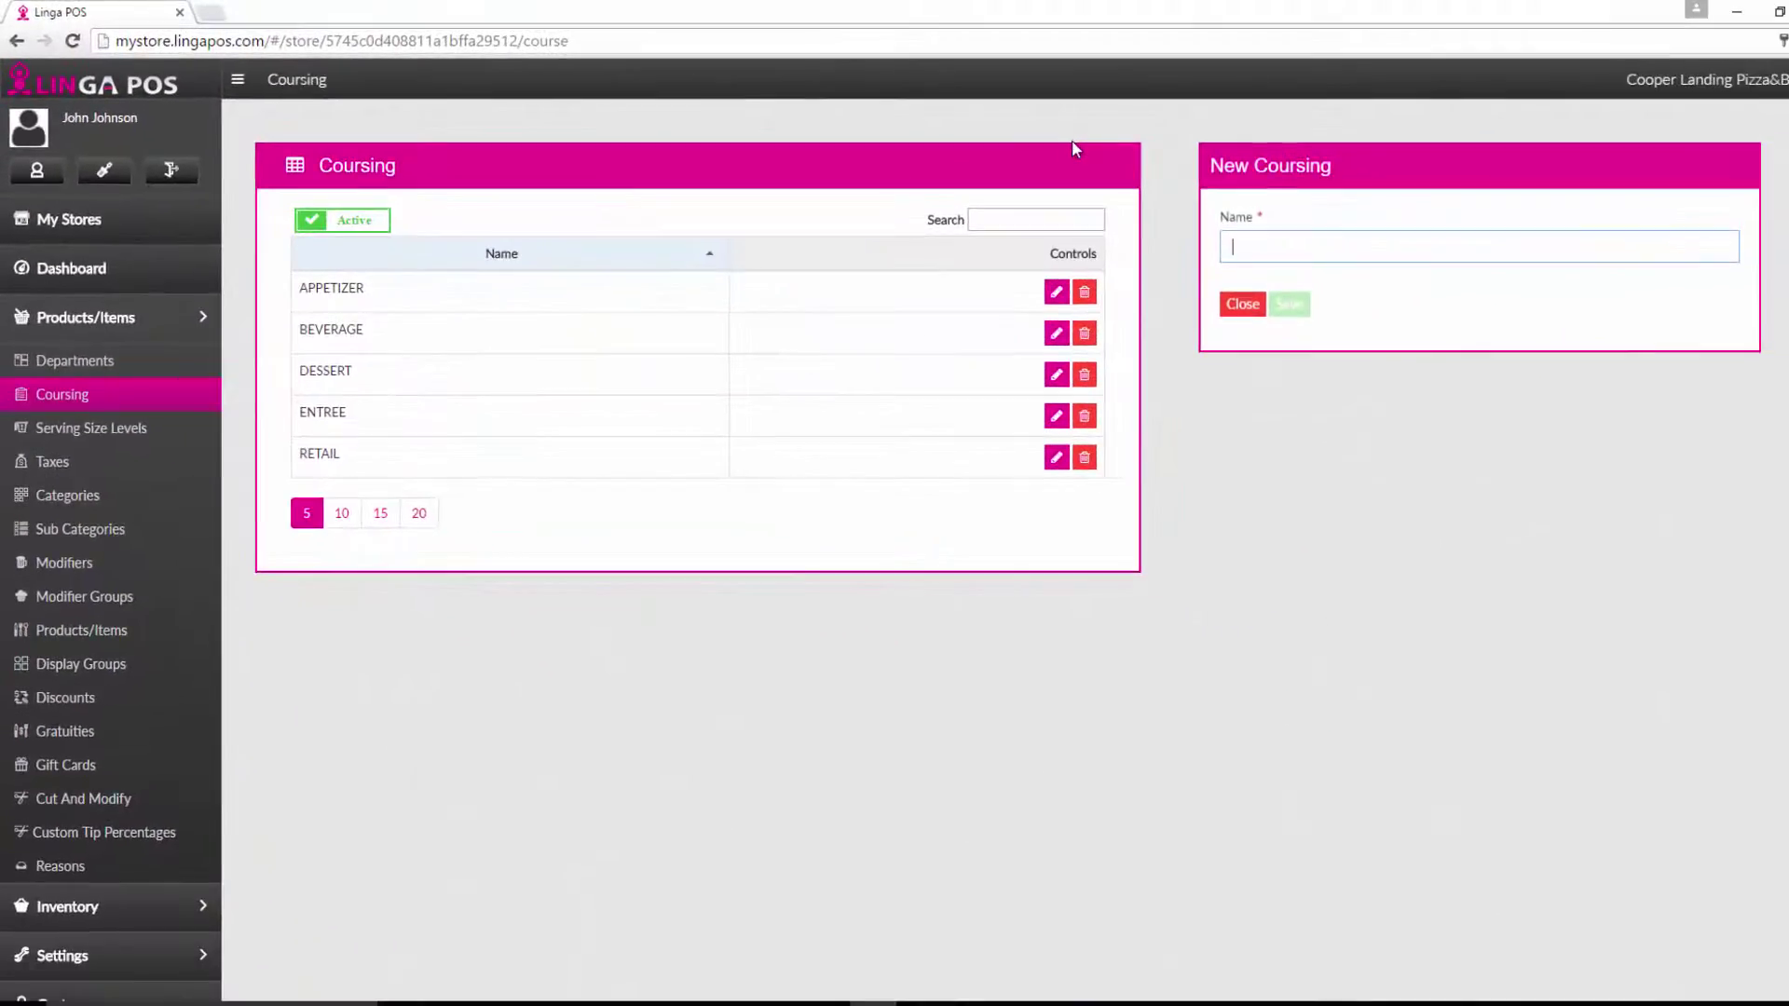
{"action": "left_click", "coordinate": [1240, 305]}
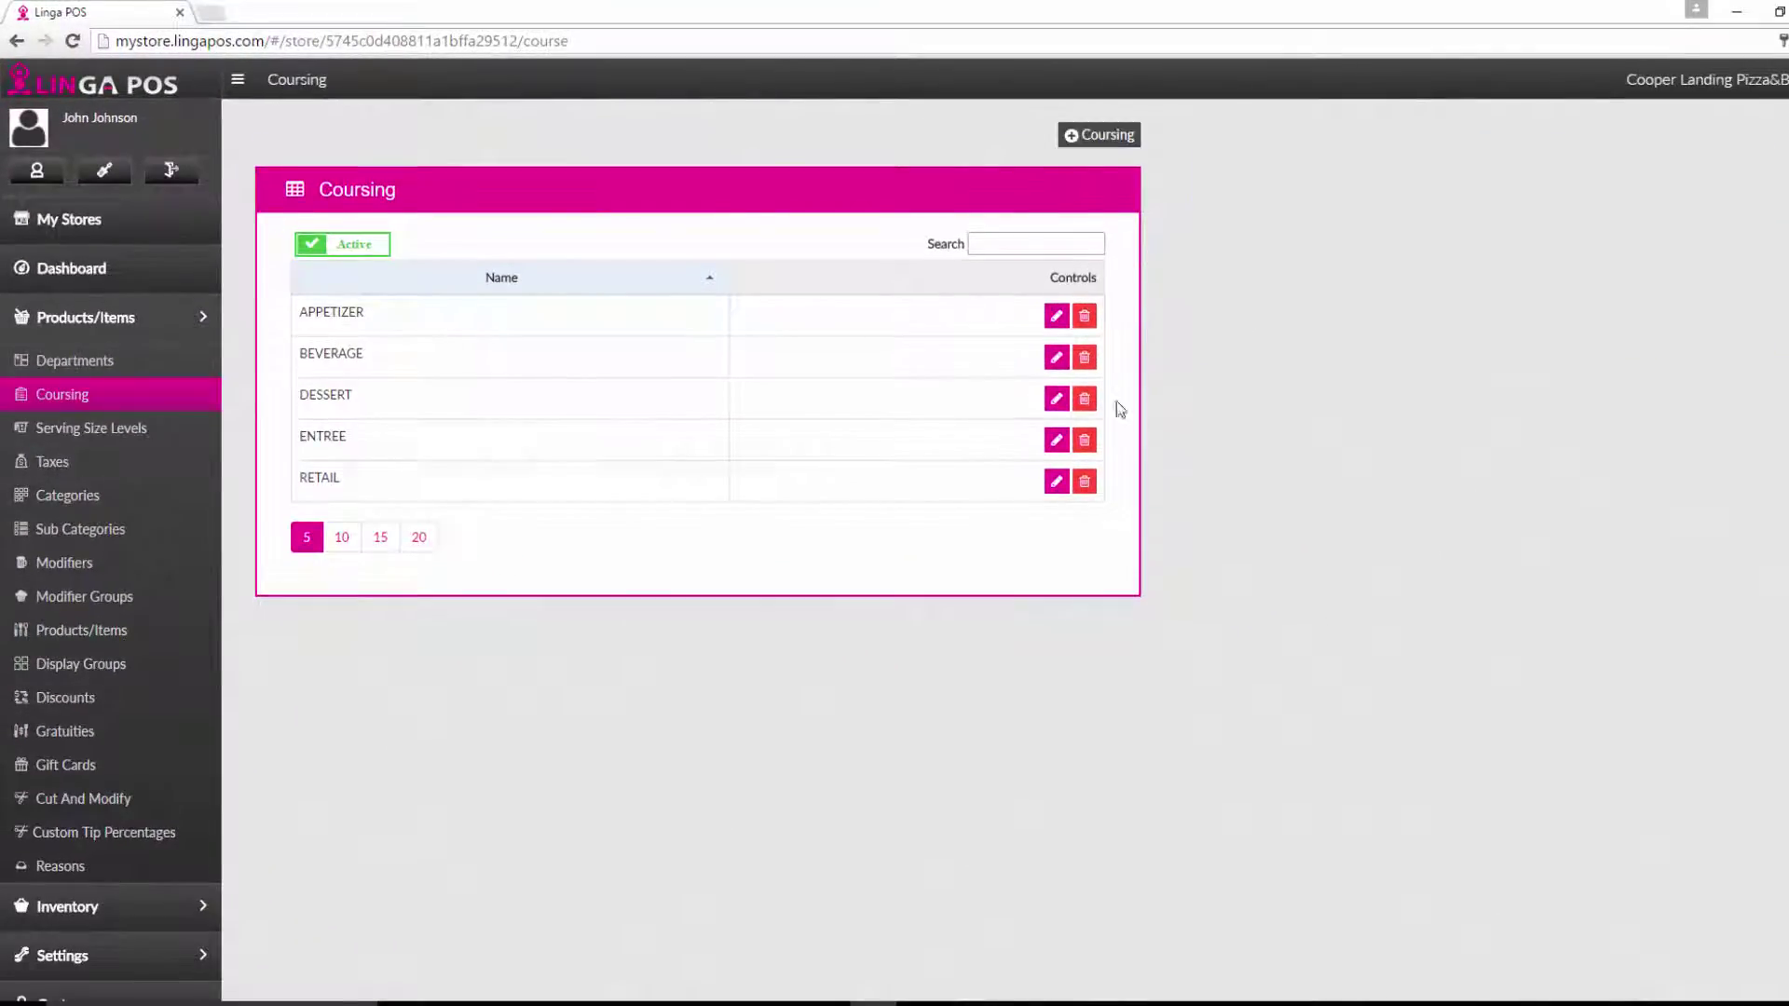
{"action": "left_click", "coordinate": [130, 427]}
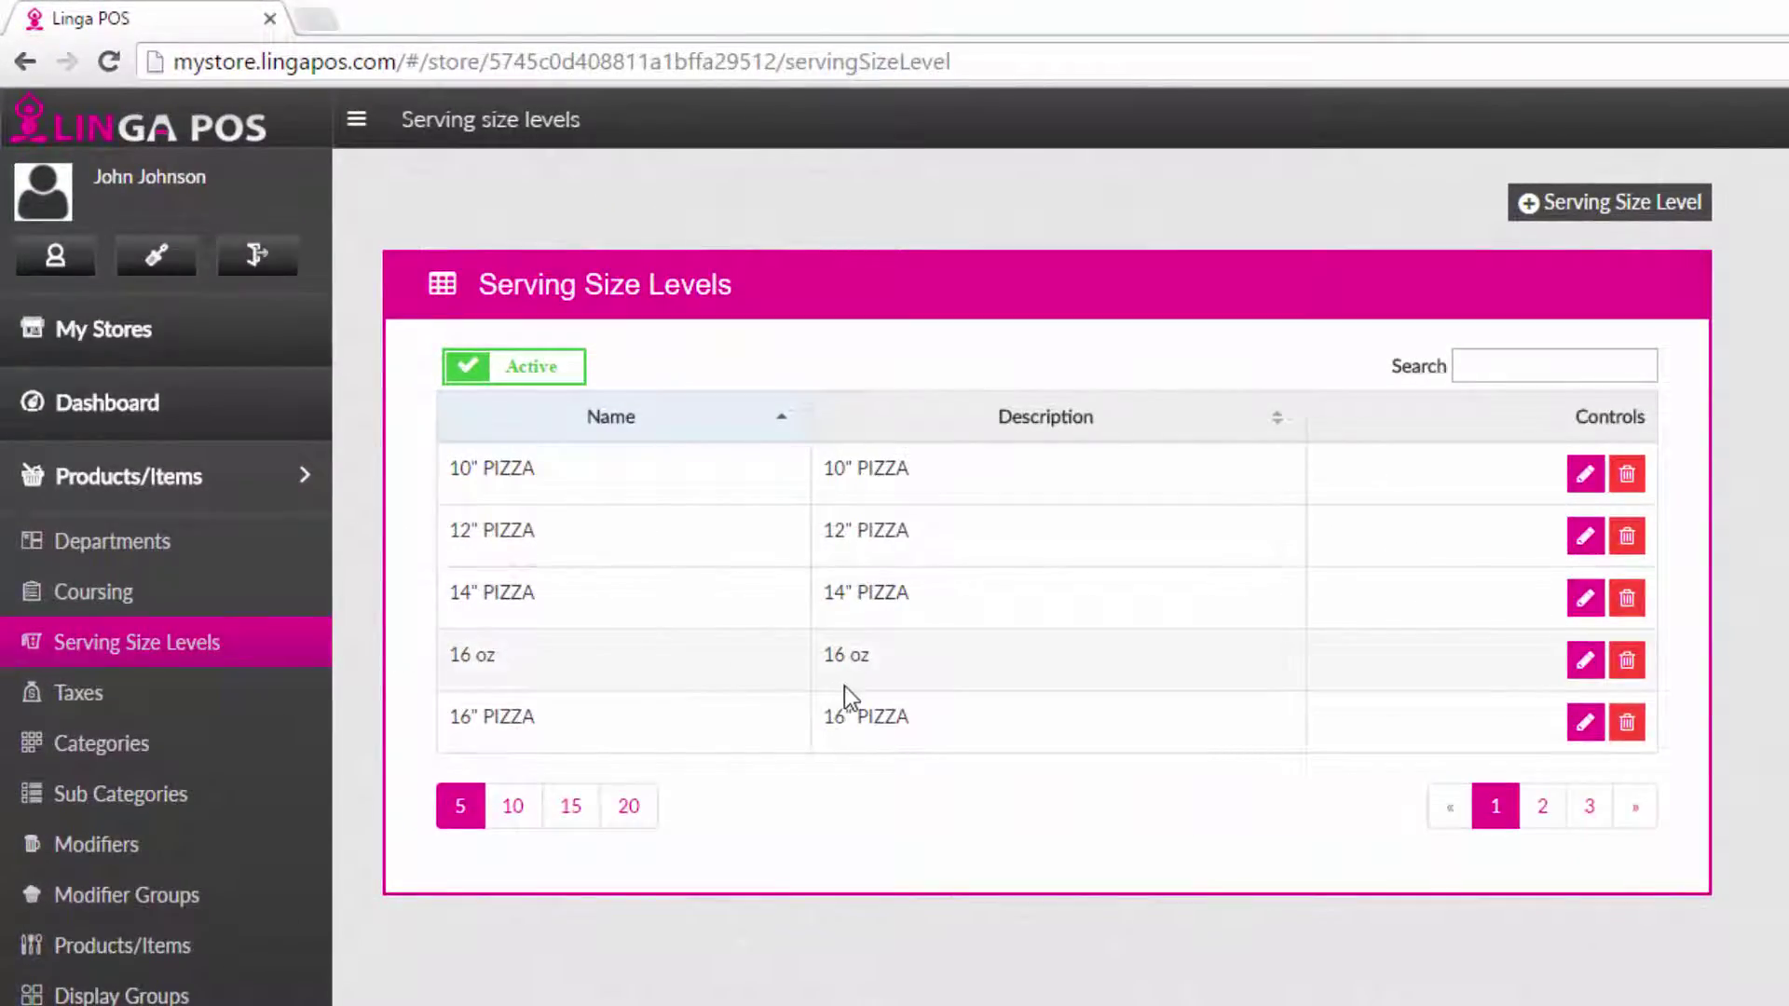
Open and close a new serving size level form without adding a size.
{"action": "left_click", "coordinate": [1522, 214]}
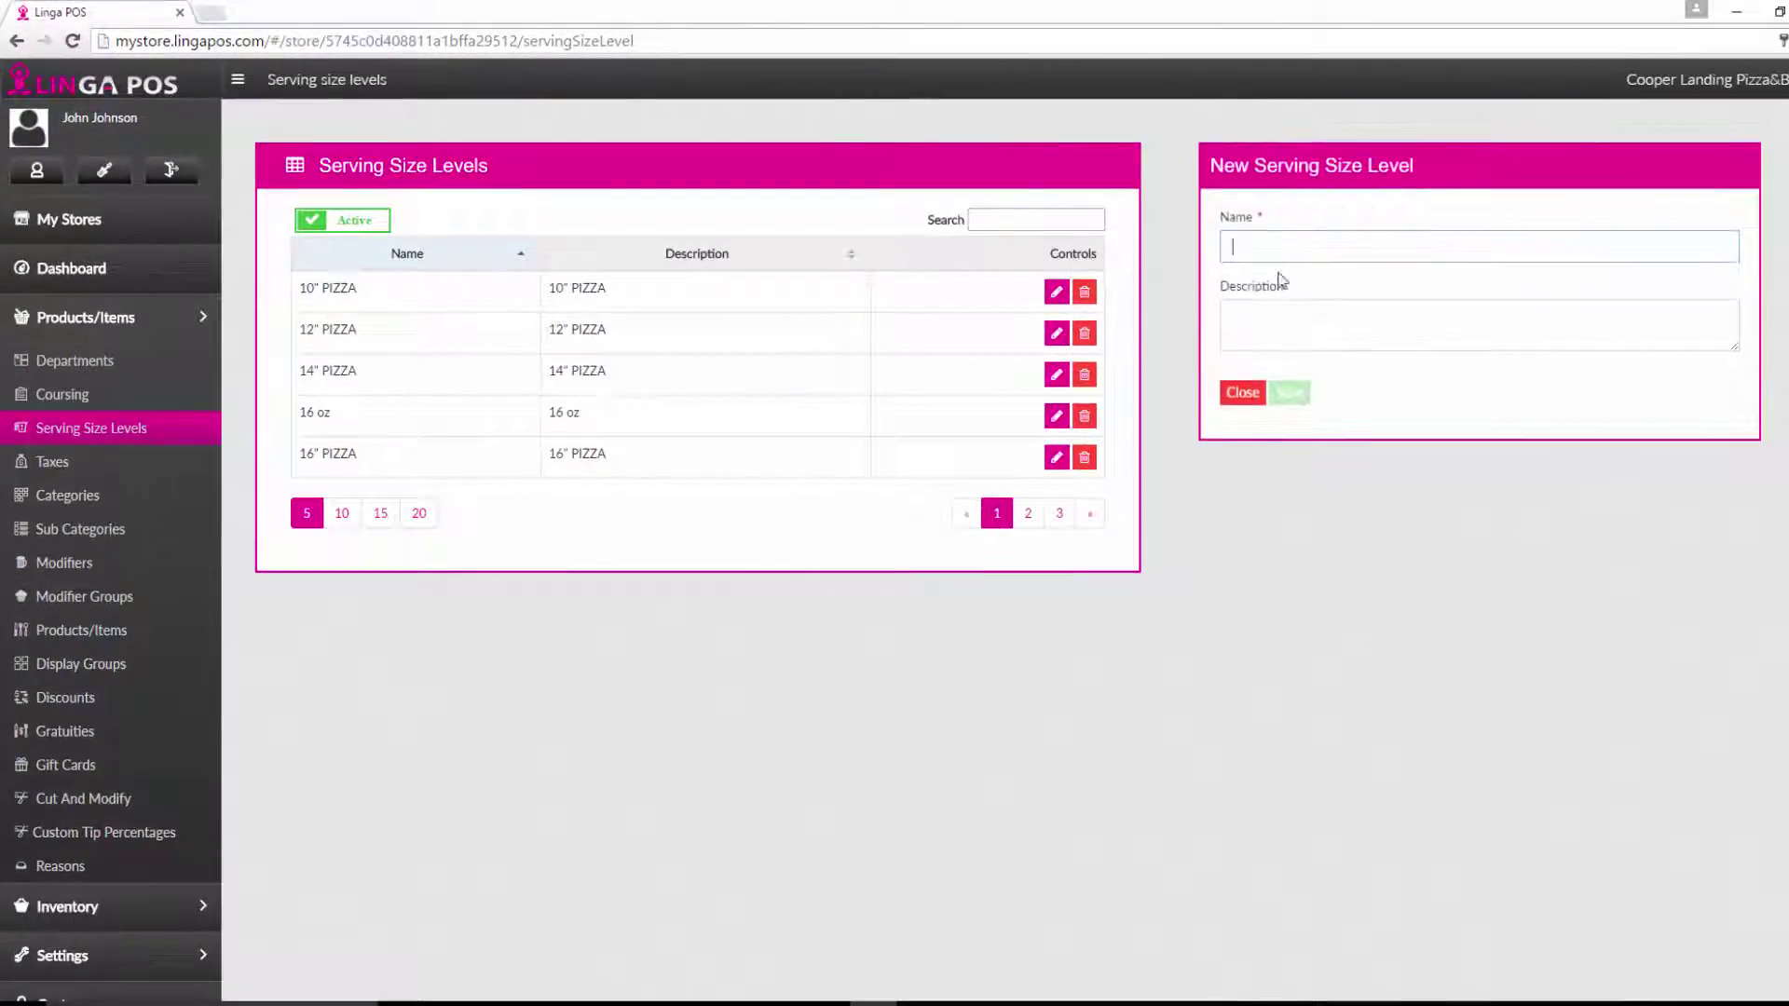
{"action": "left_click", "coordinate": [1243, 392]}
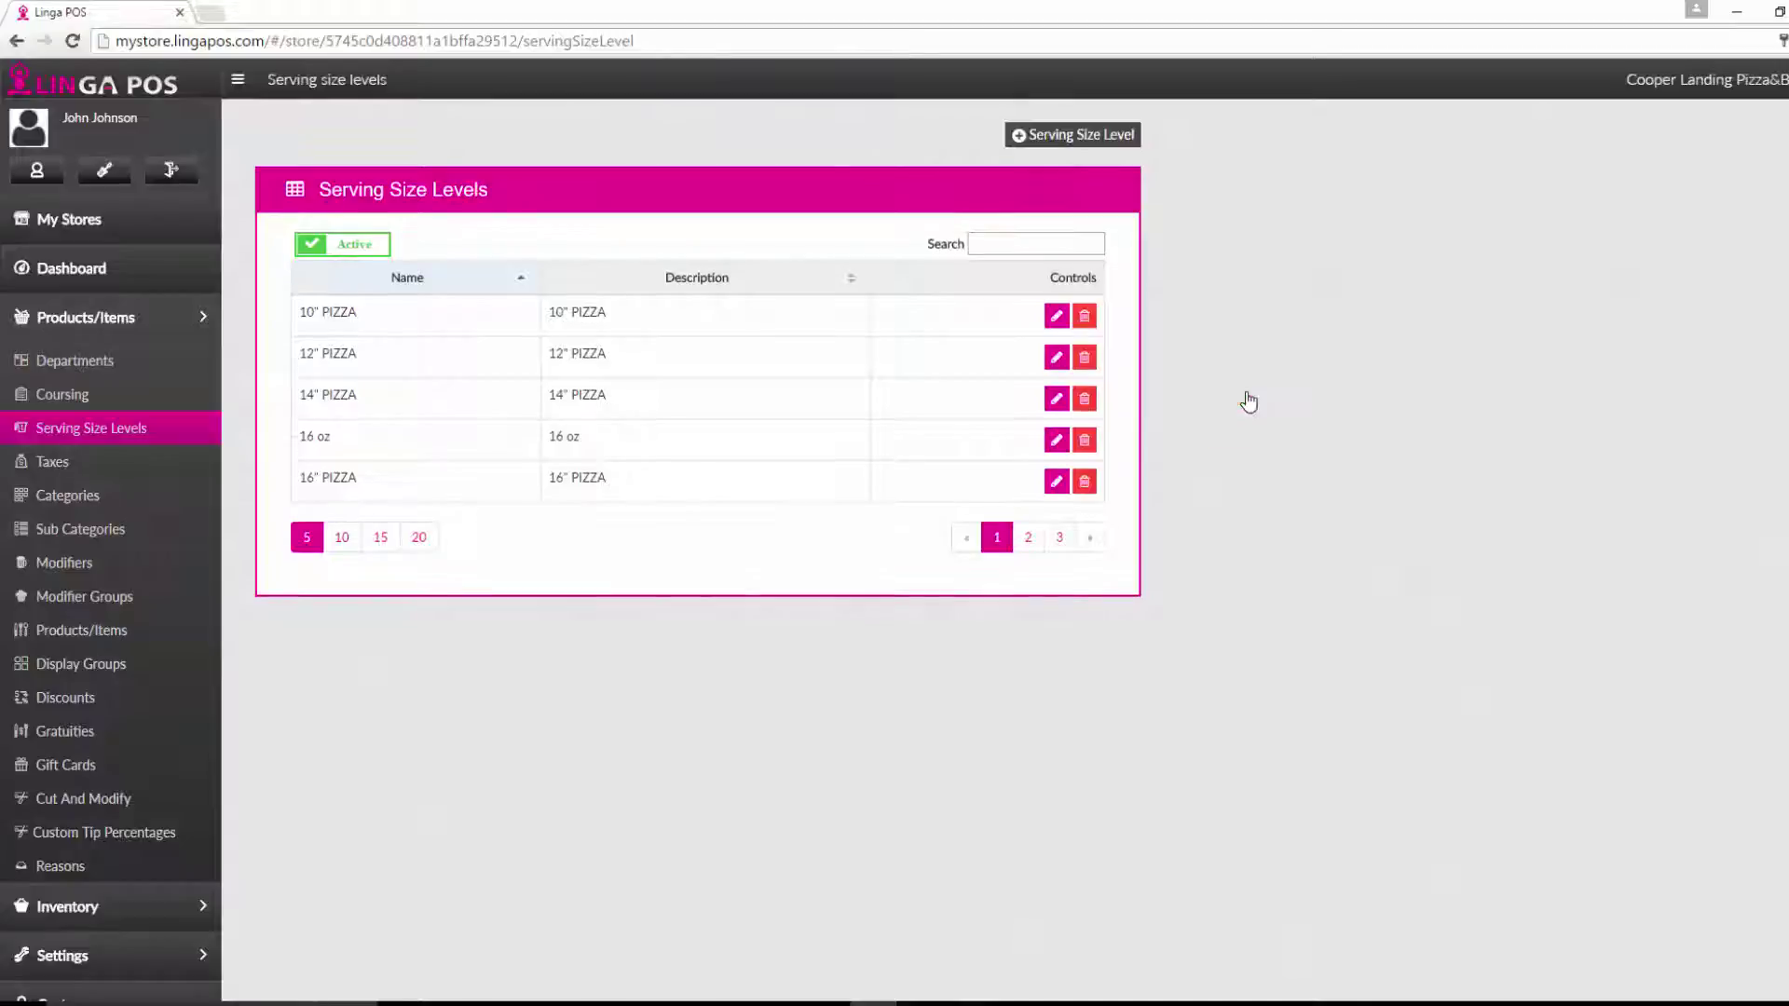
Update Sales Tax: applied per Item at 6%, default, not inclusive.
{"action": "left_click", "coordinate": [82, 463]}
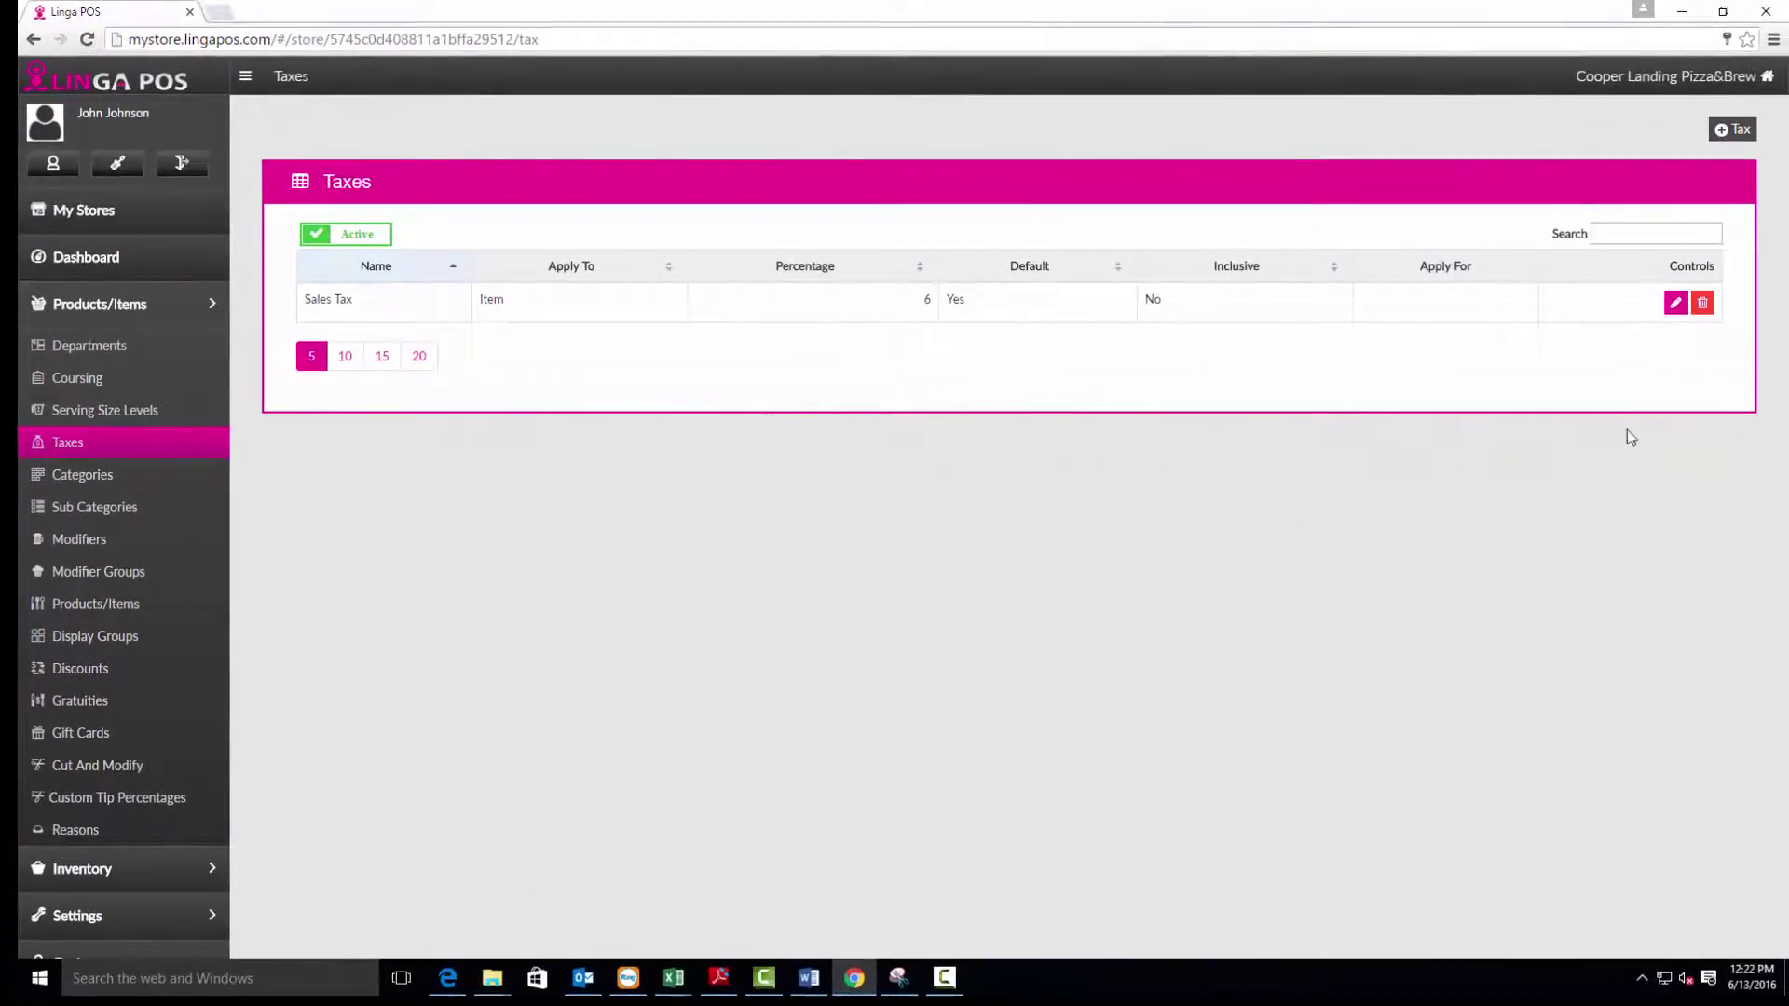
{"action": "left_click", "coordinate": [1674, 308]}
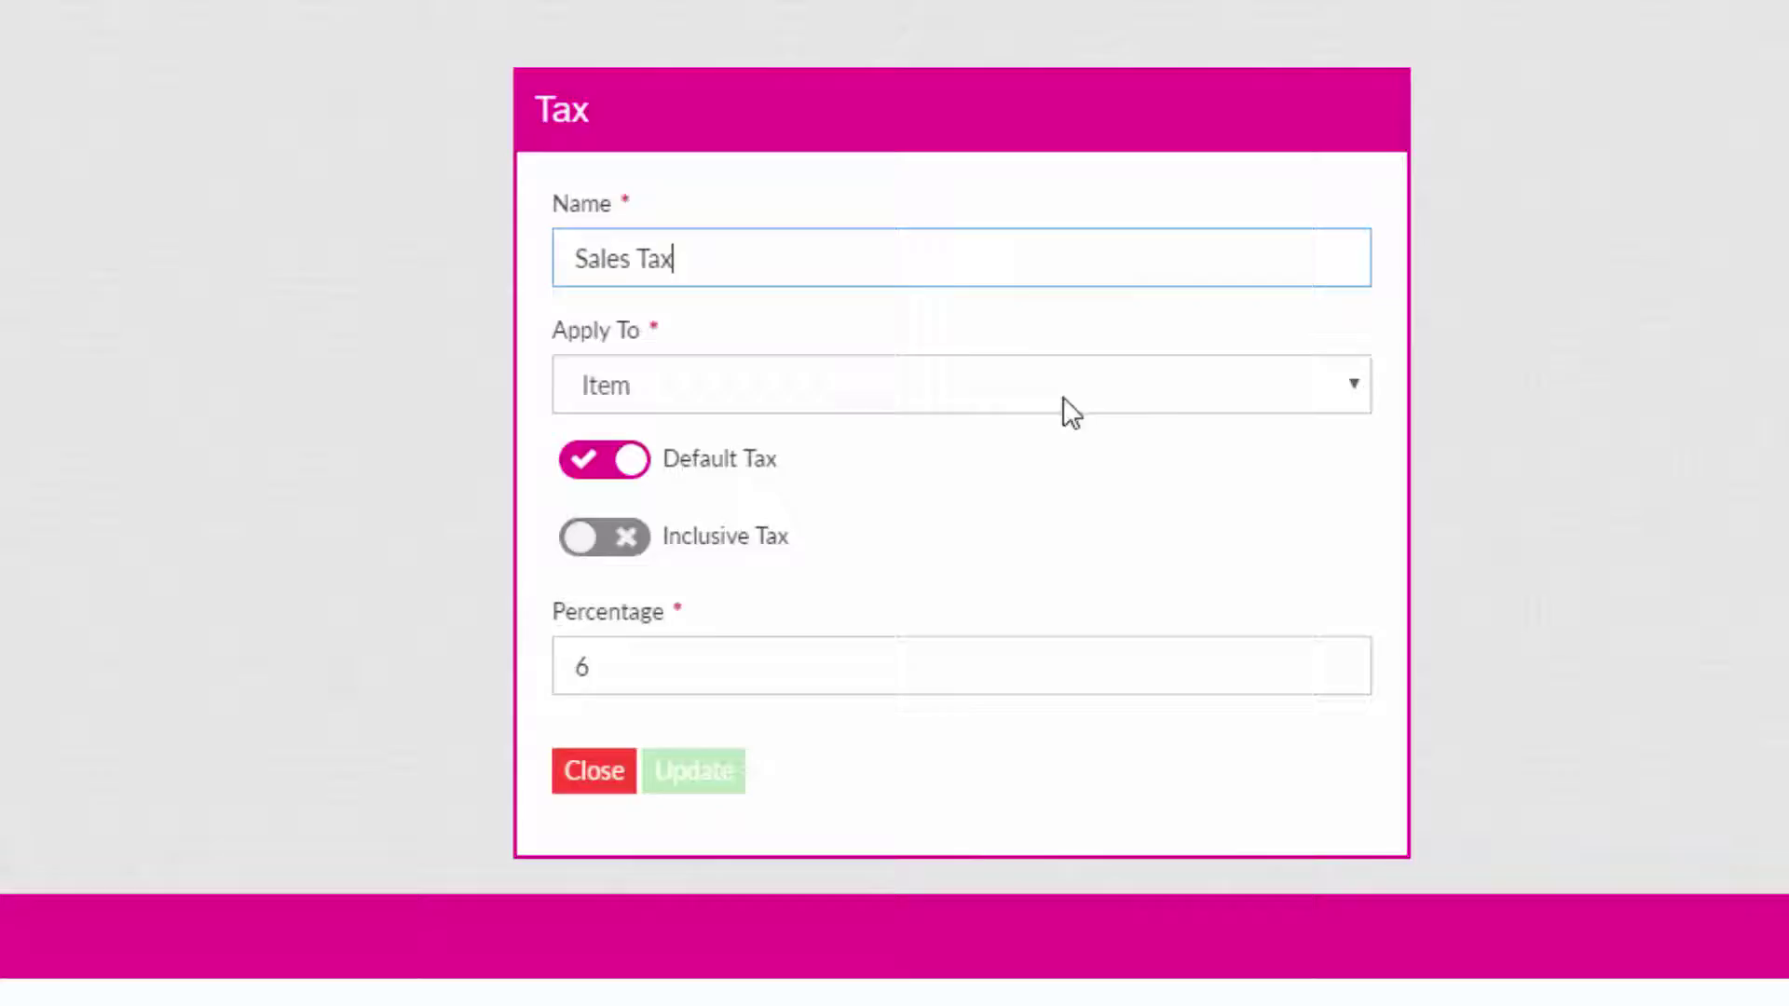
{"action": "left_click", "coordinate": [1358, 393]}
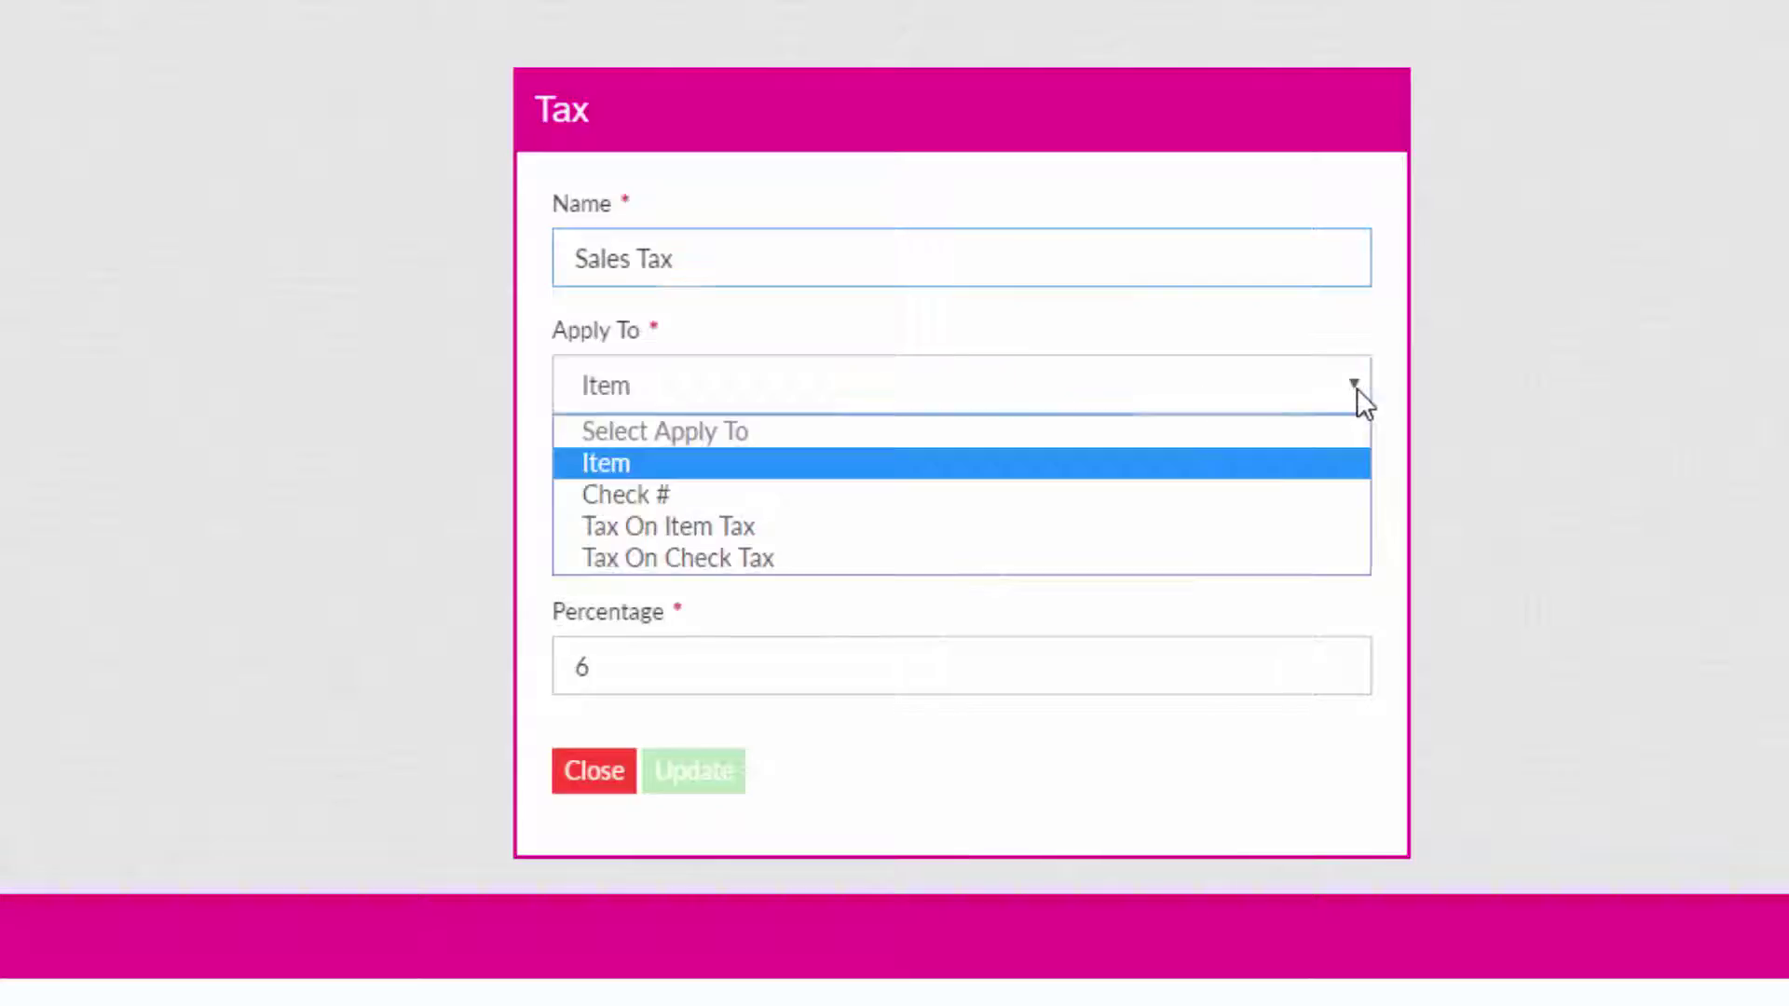
{"action": "left_click", "coordinate": [1230, 475]}
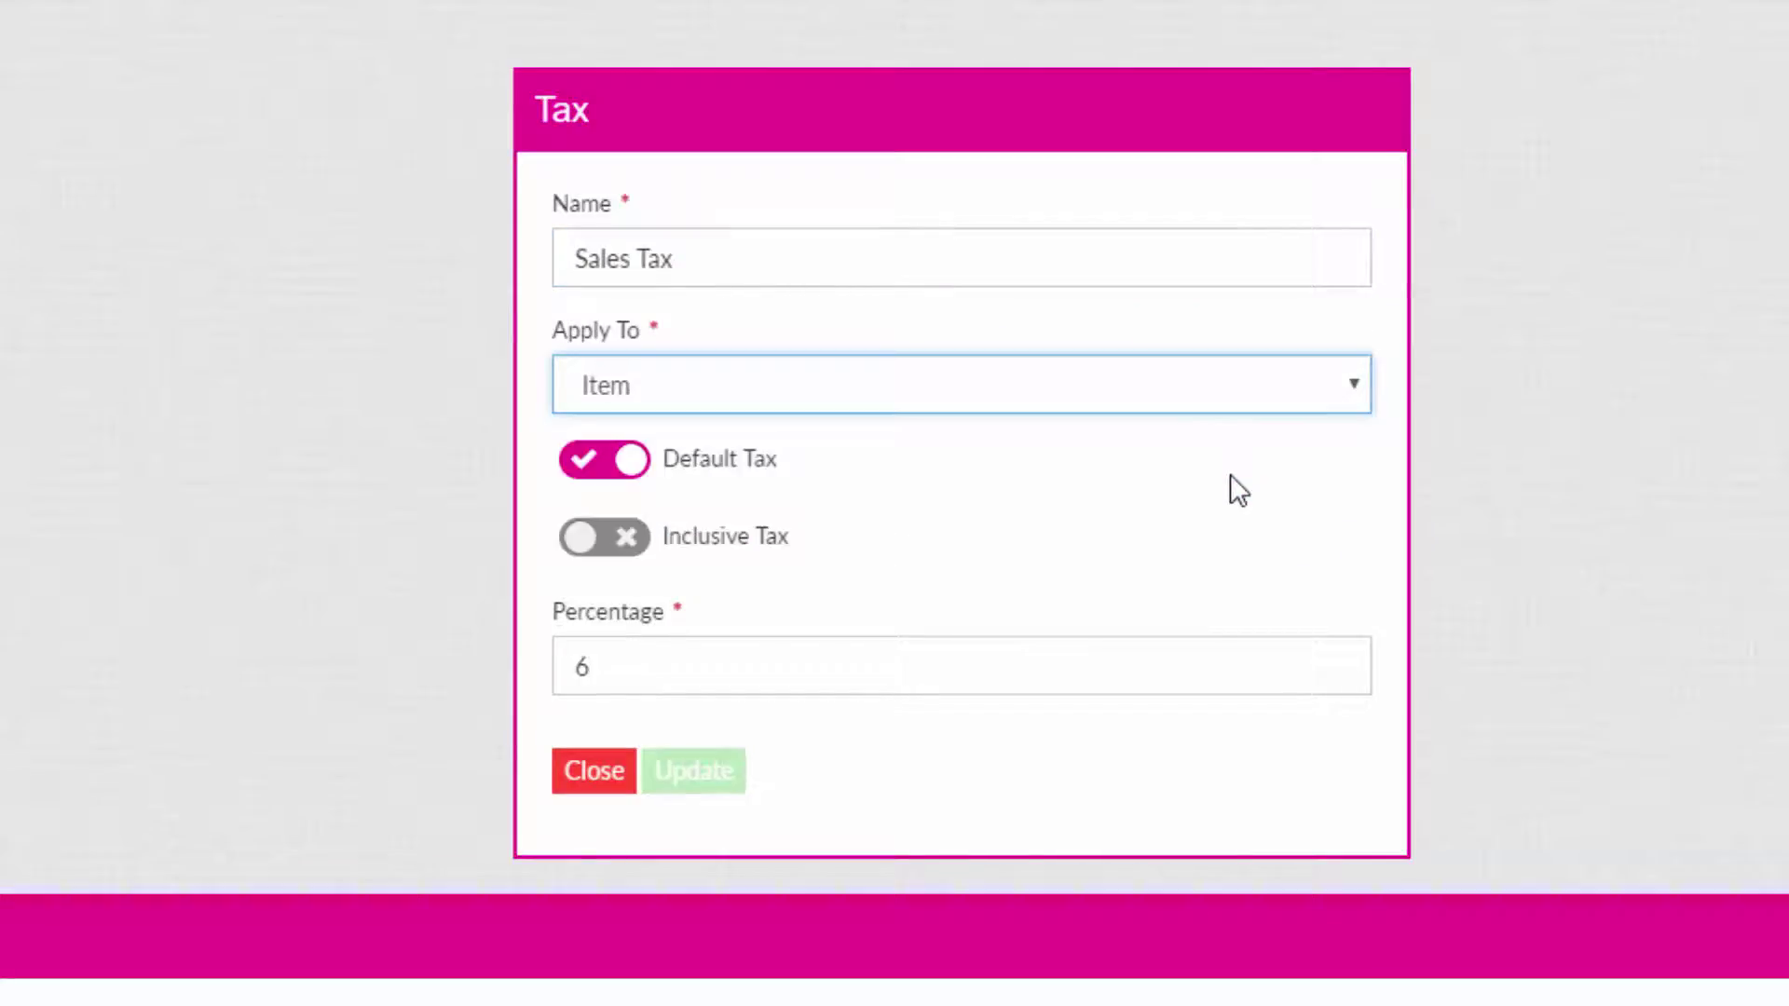
{"action": "left_click", "coordinate": [637, 464]}
{"action": "left_click", "coordinate": [637, 464]}
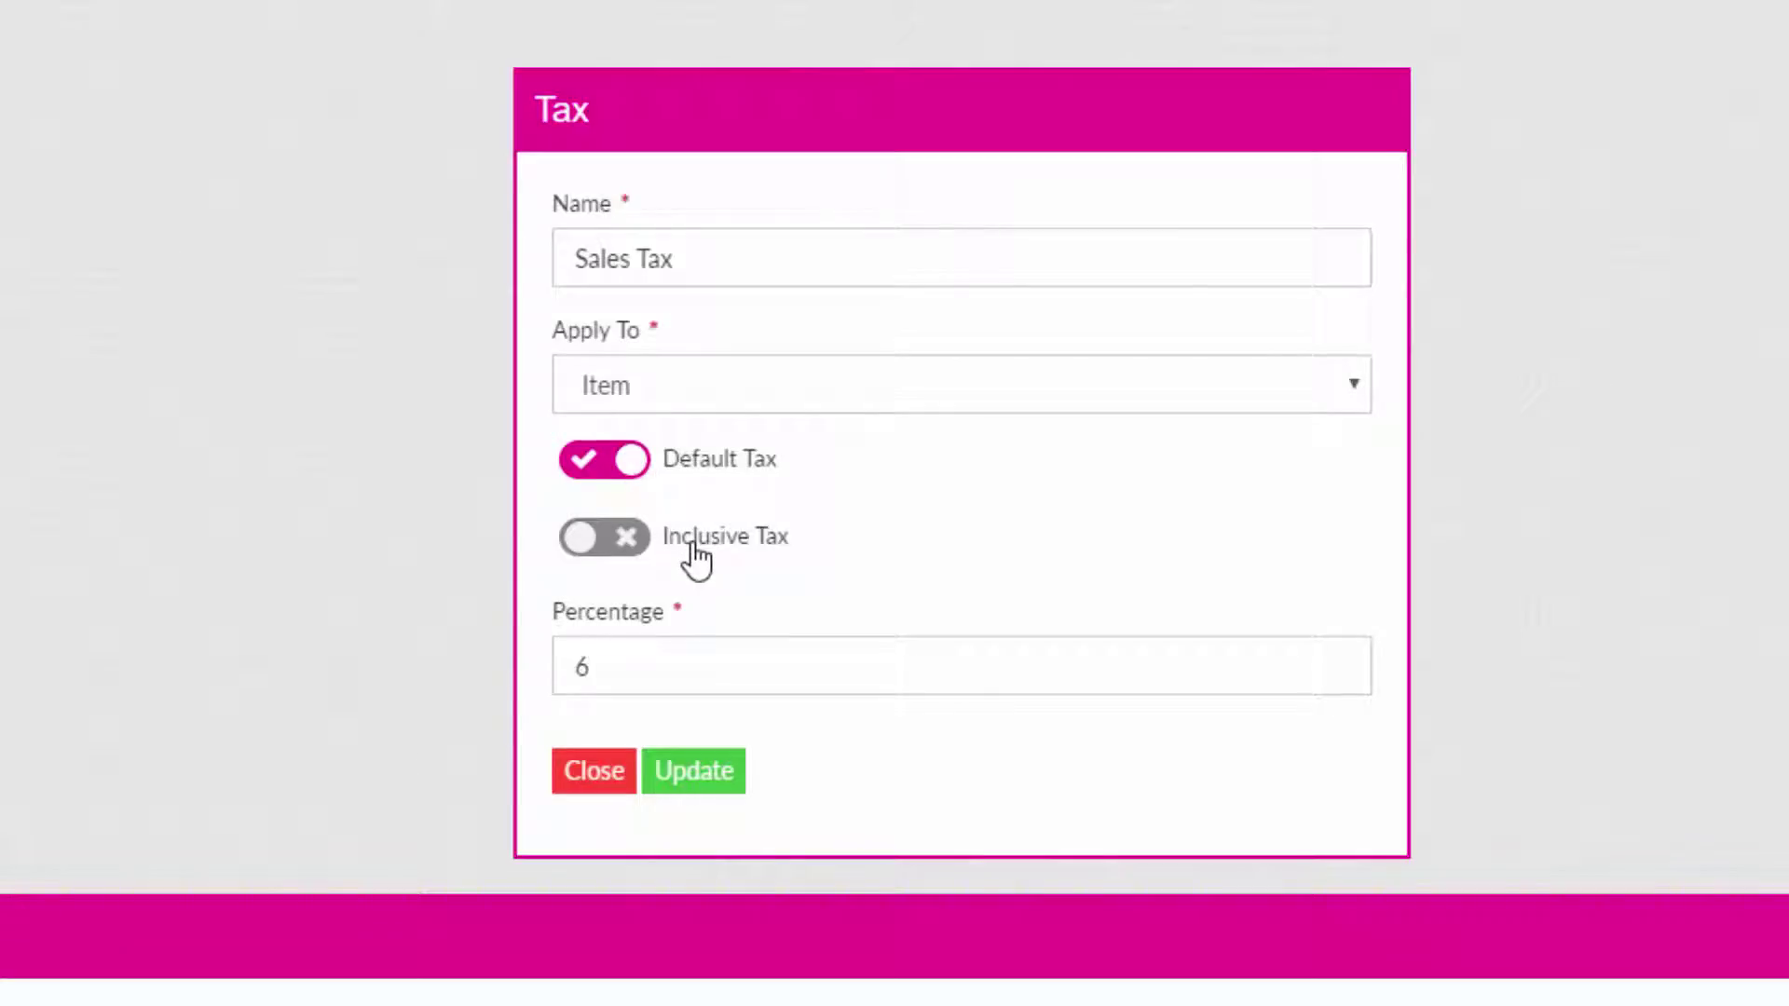
{"action": "left_click", "coordinate": [651, 669]}
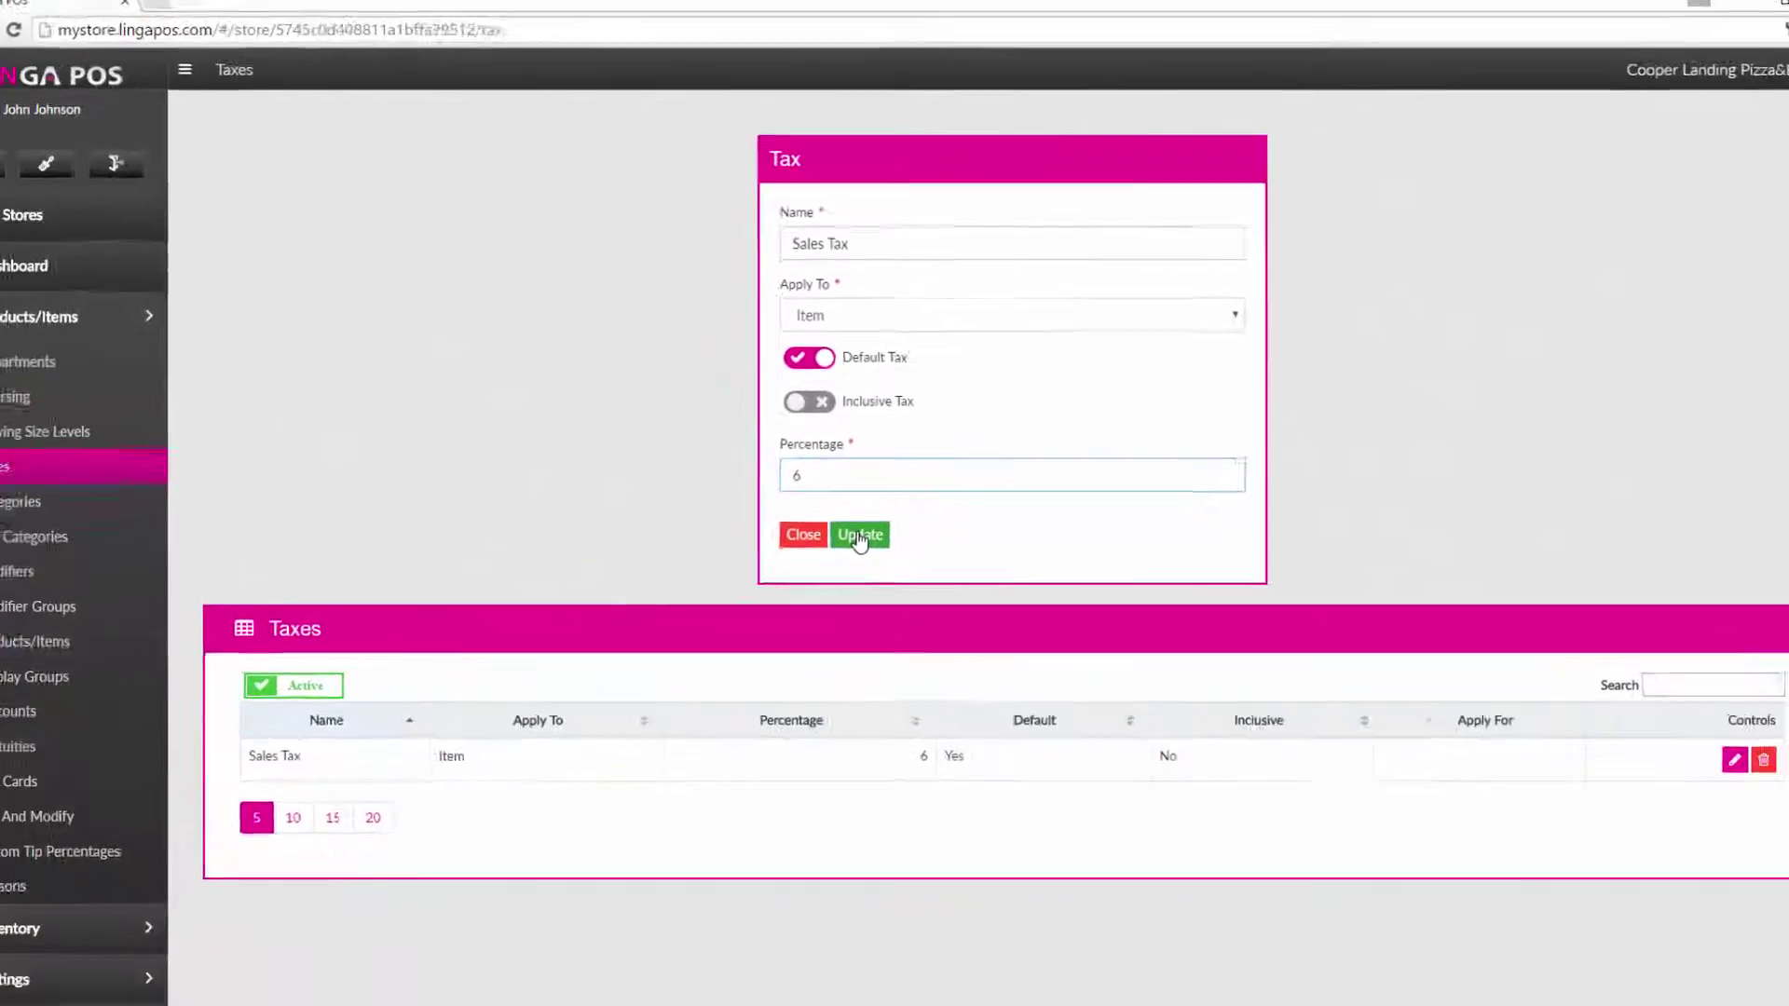
{"action": "left_click", "coordinate": [694, 771]}
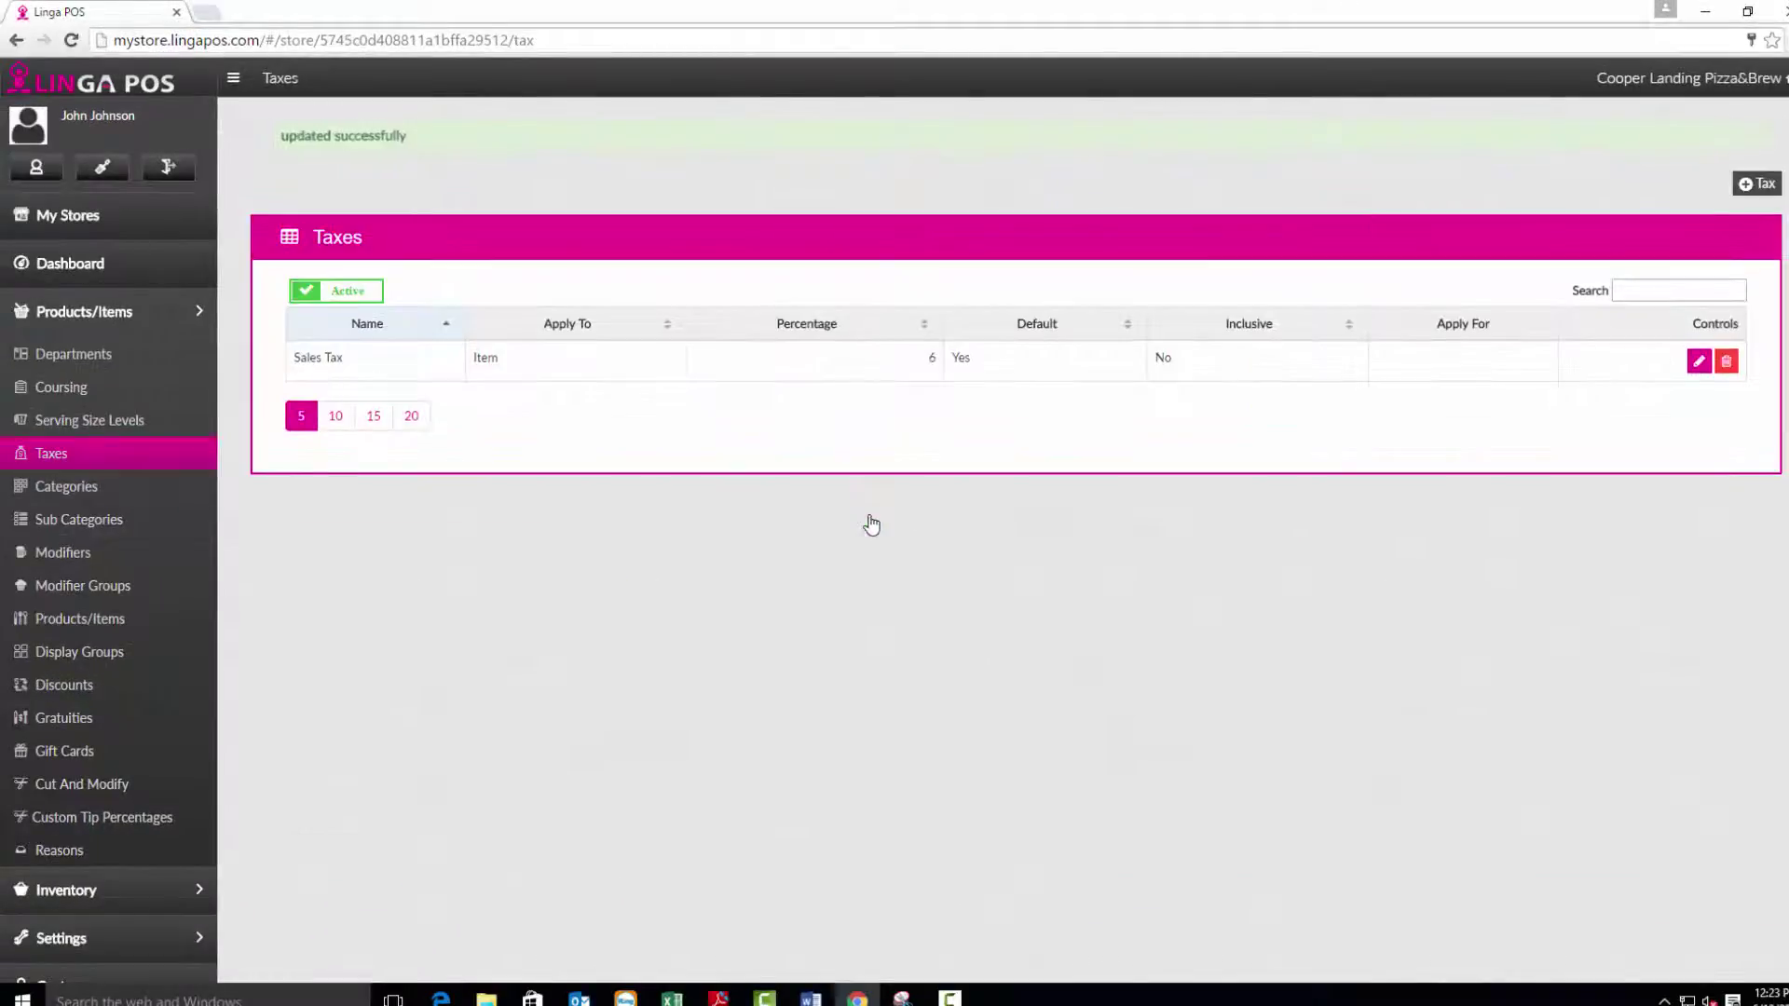
Browse the Categories table and sort view, cancelling a new category without changes.
{"action": "left_click", "coordinate": [131, 492]}
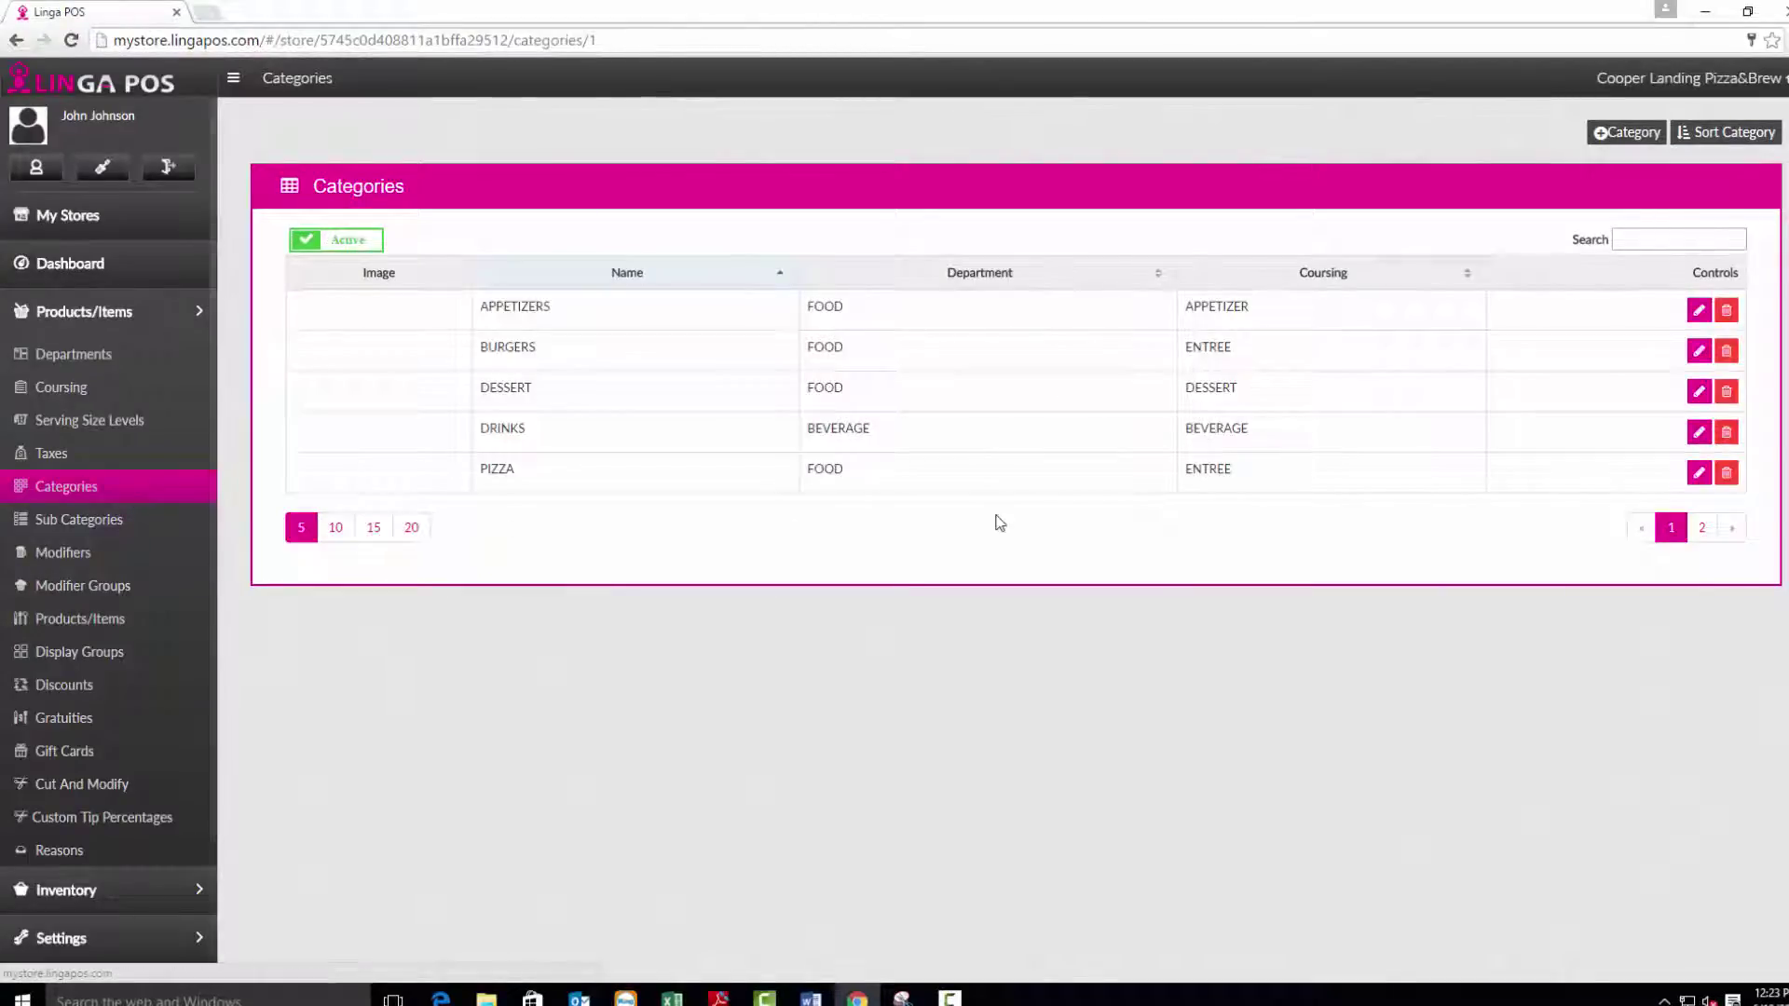
{"action": "left_click", "coordinate": [1601, 136]}
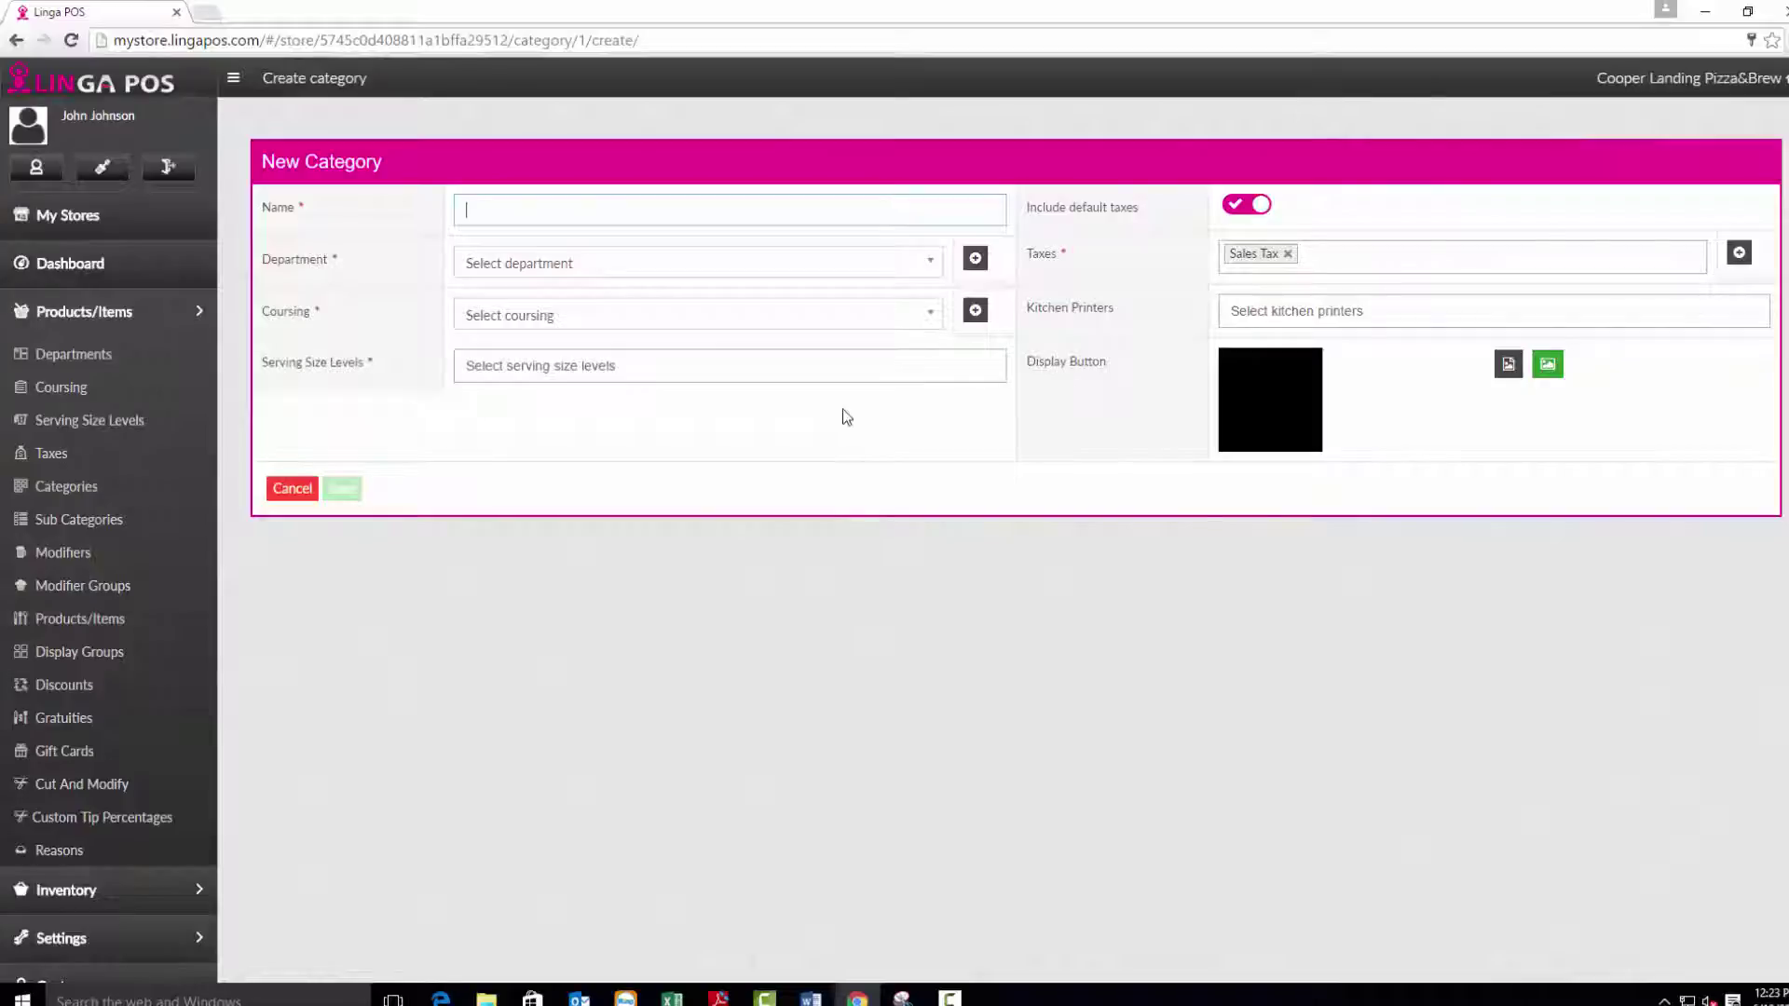
{"action": "left_click", "coordinate": [291, 490]}
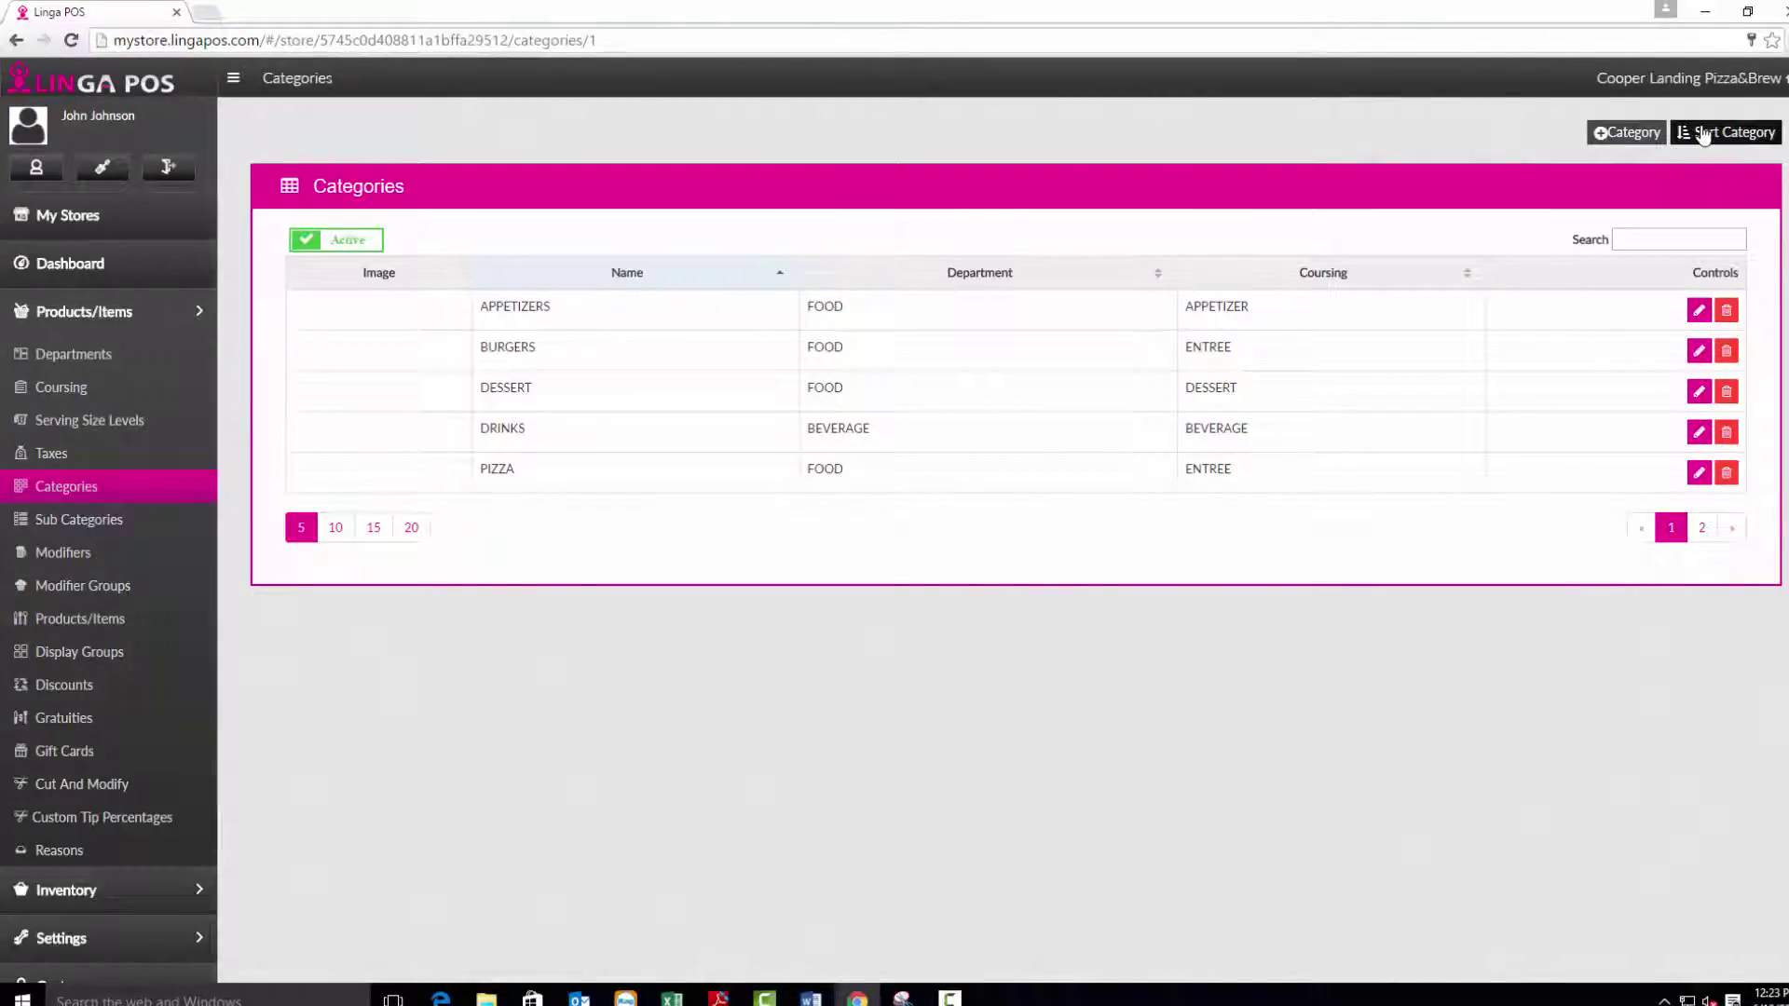
{"action": "left_click", "coordinate": [1704, 135]}
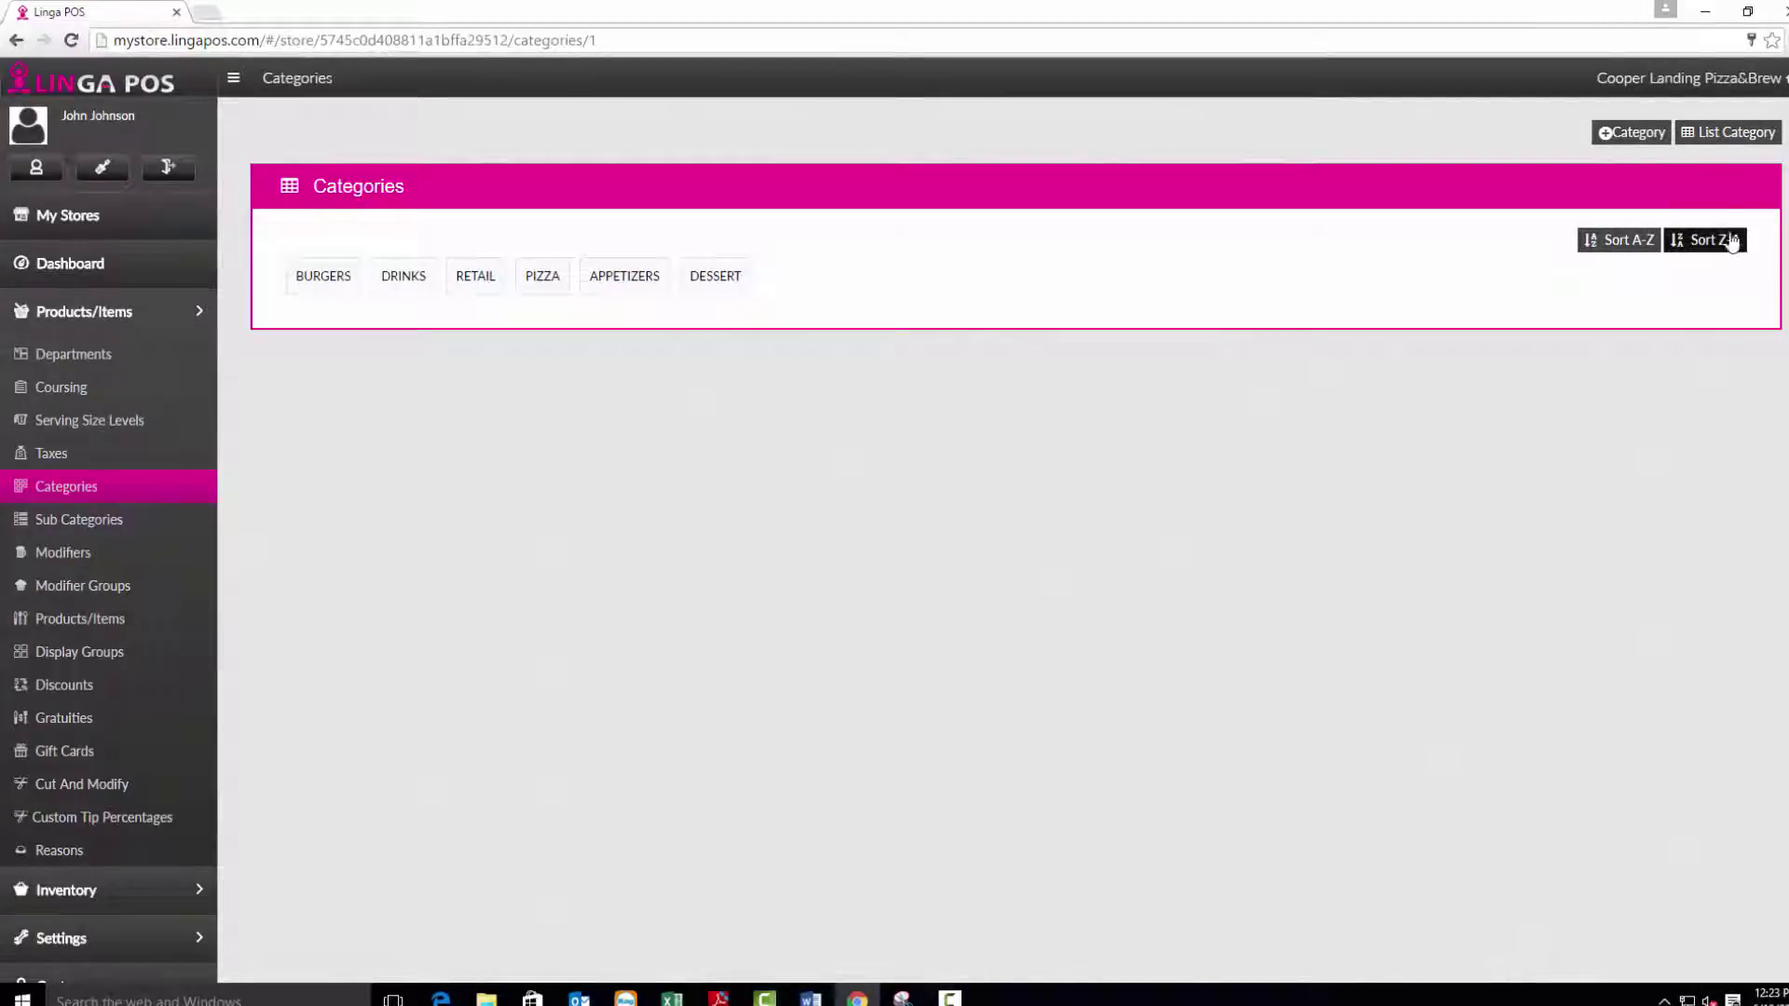
{"action": "left_click", "coordinate": [1719, 138]}
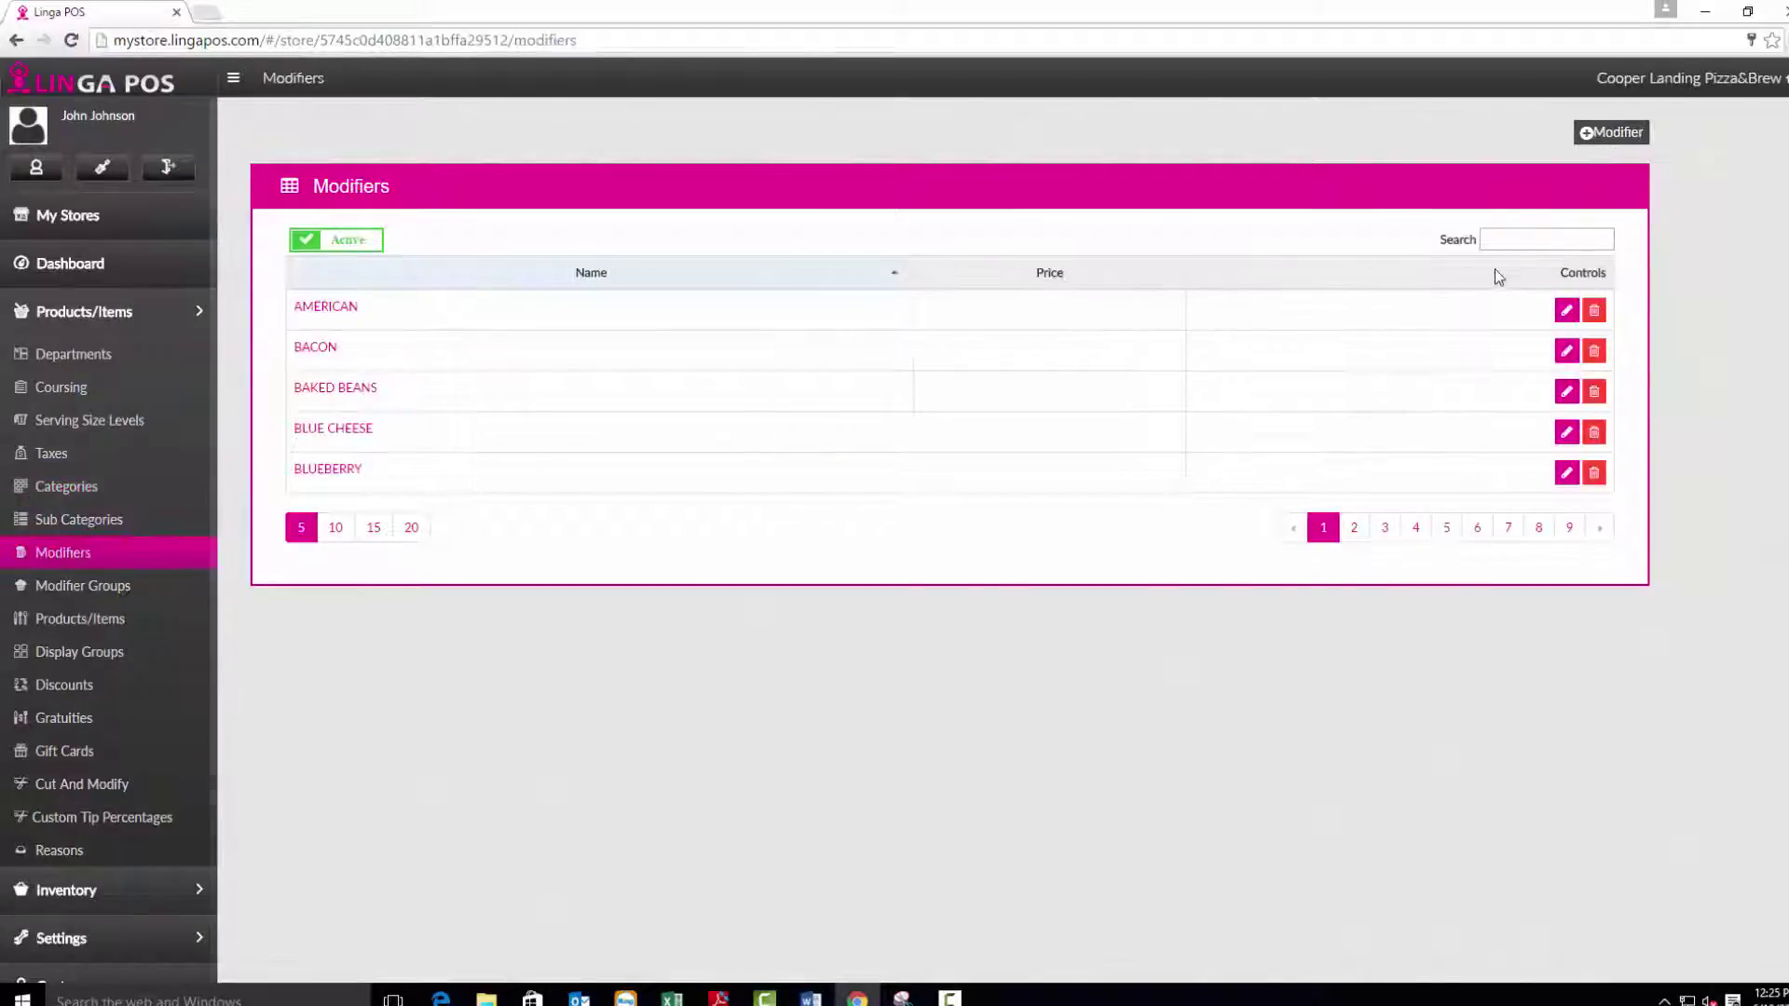
Find the Italian Sausage modifier with 'ita' and enable Set Price Here.
{"action": "type", "text": "ita"}
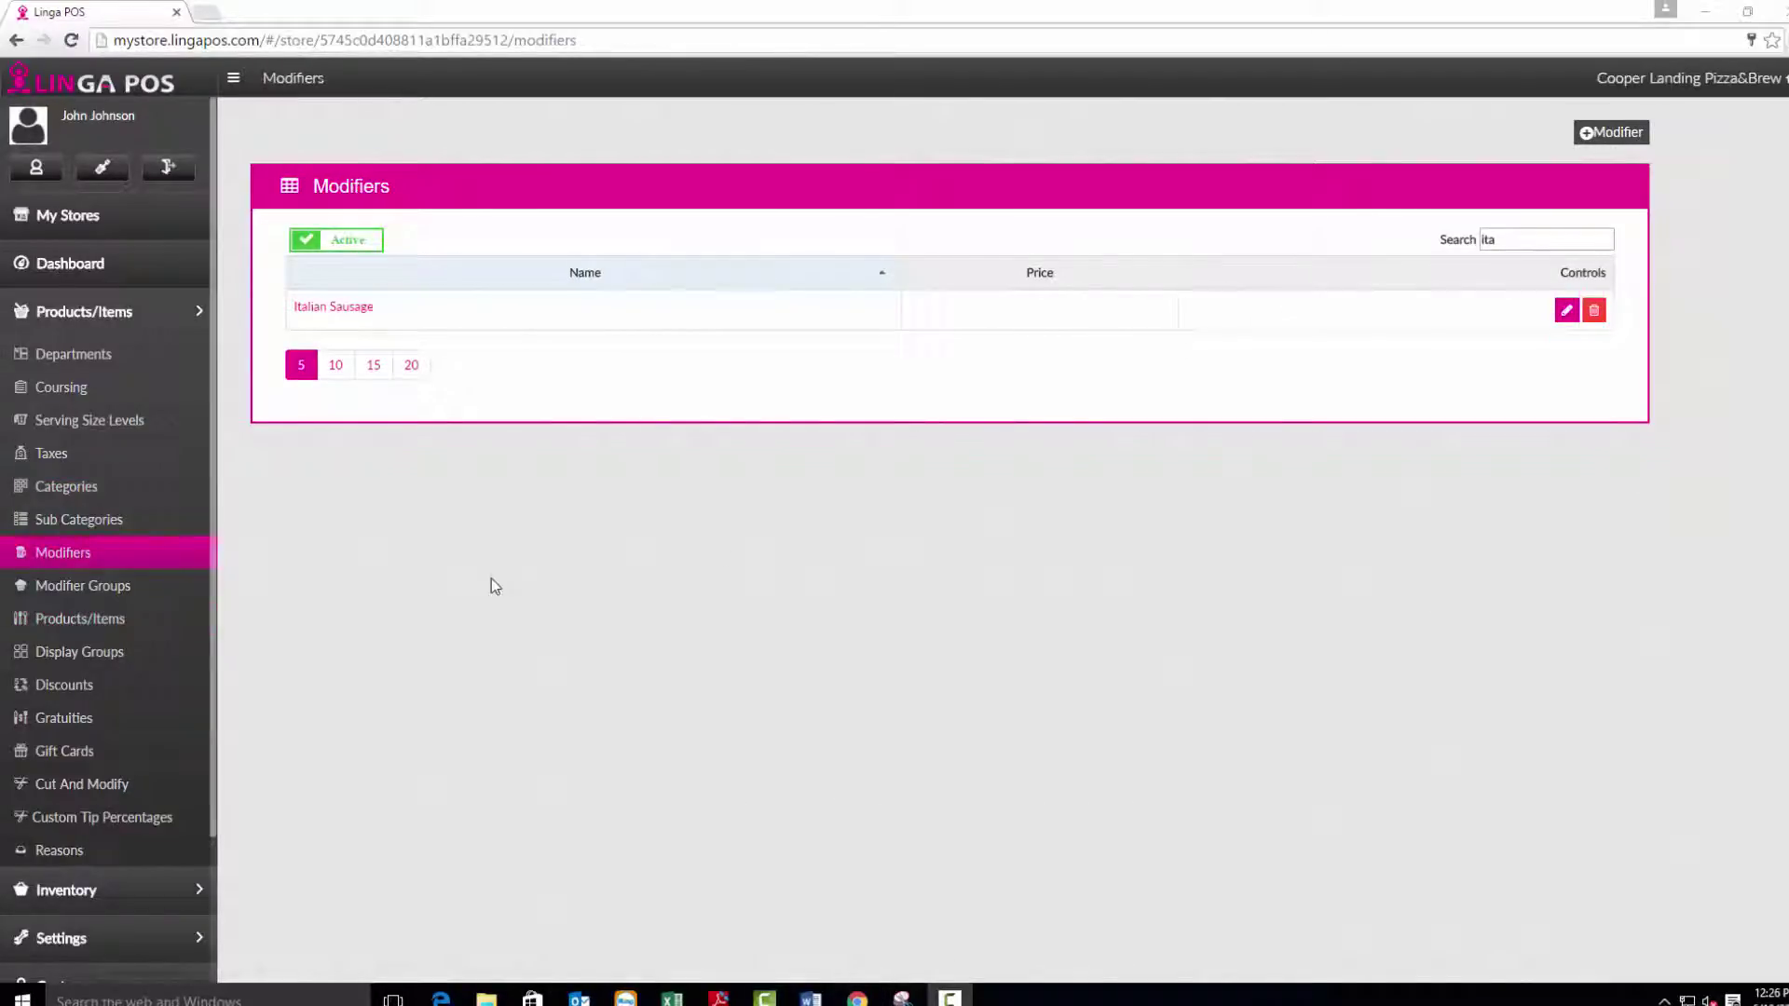
{"action": "left_click", "coordinate": [1567, 311]}
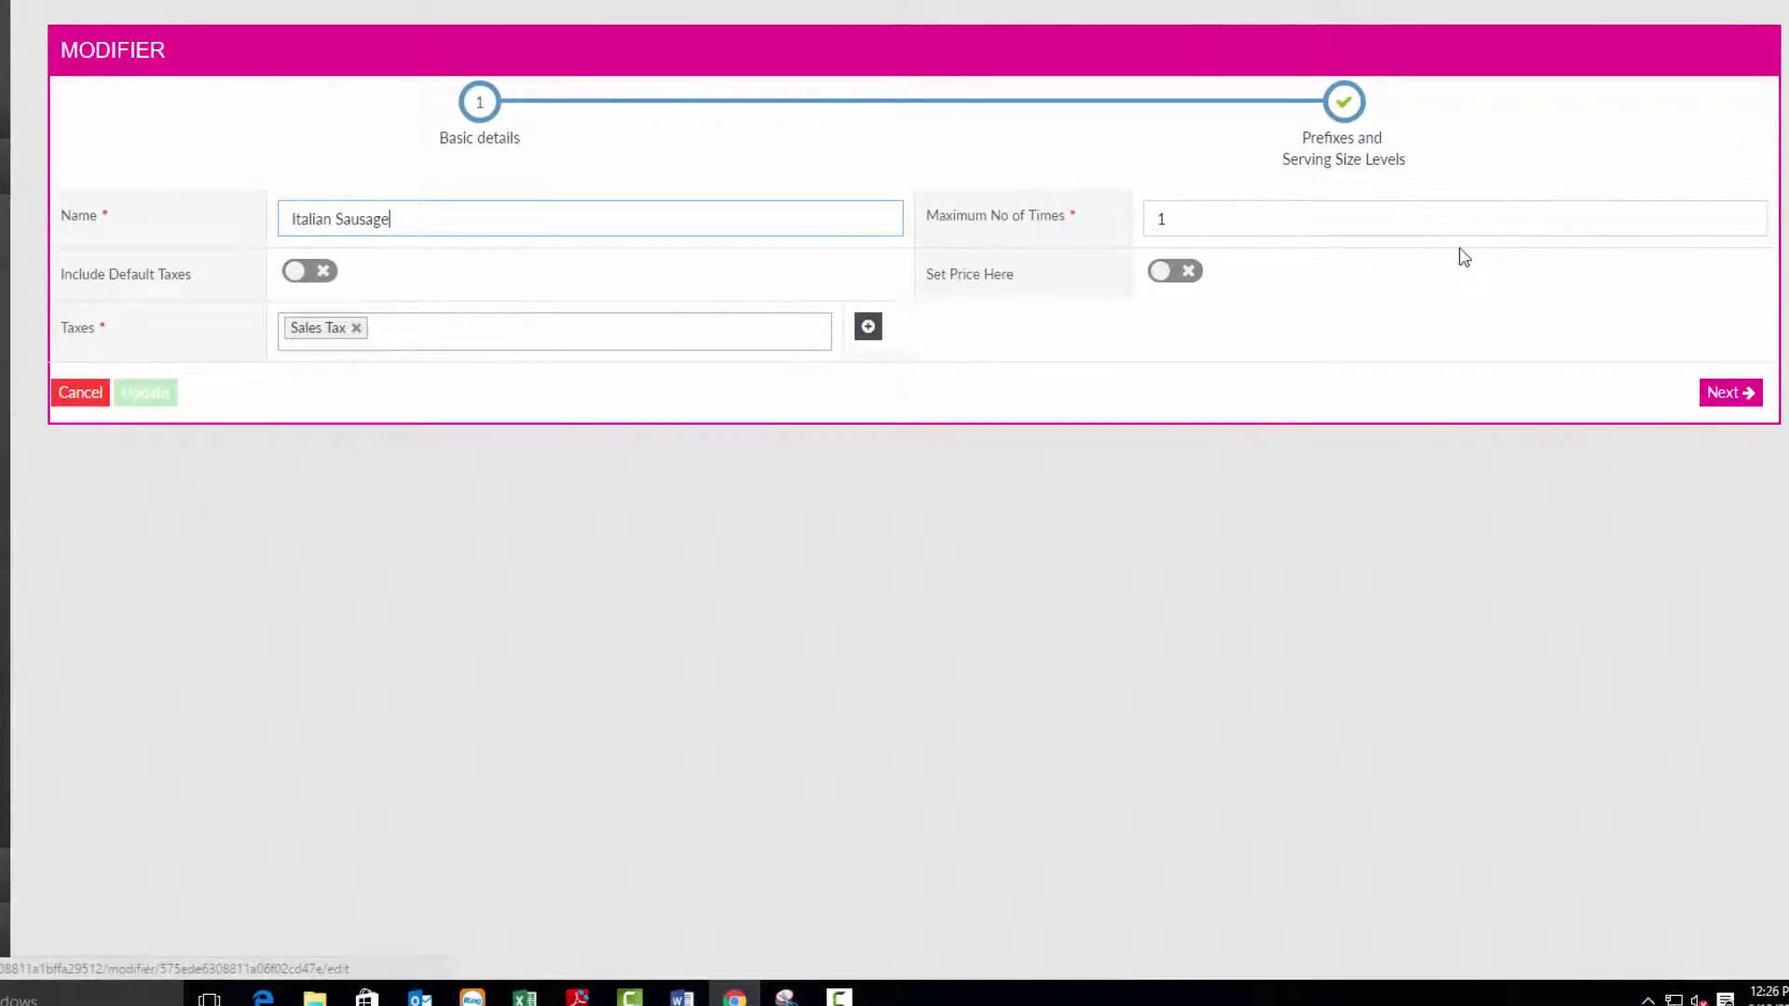
{"action": "left_click", "coordinate": [1176, 276]}
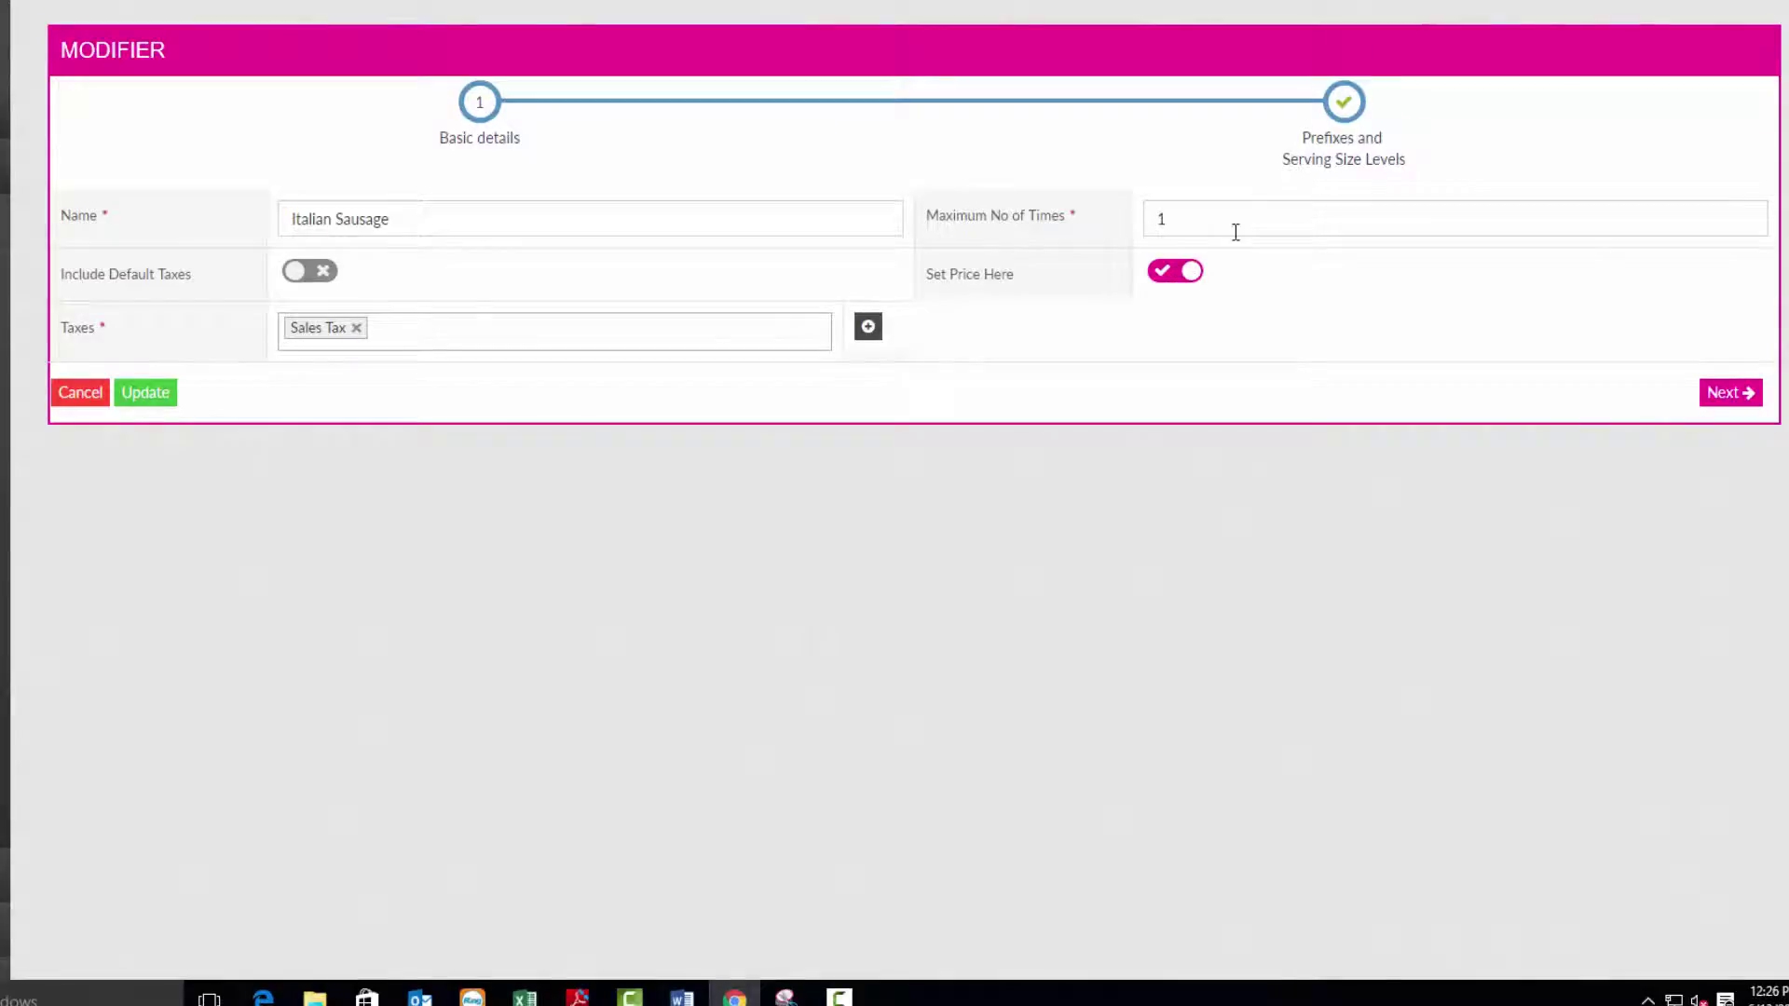
{"action": "left_click", "coordinate": [1348, 116]}
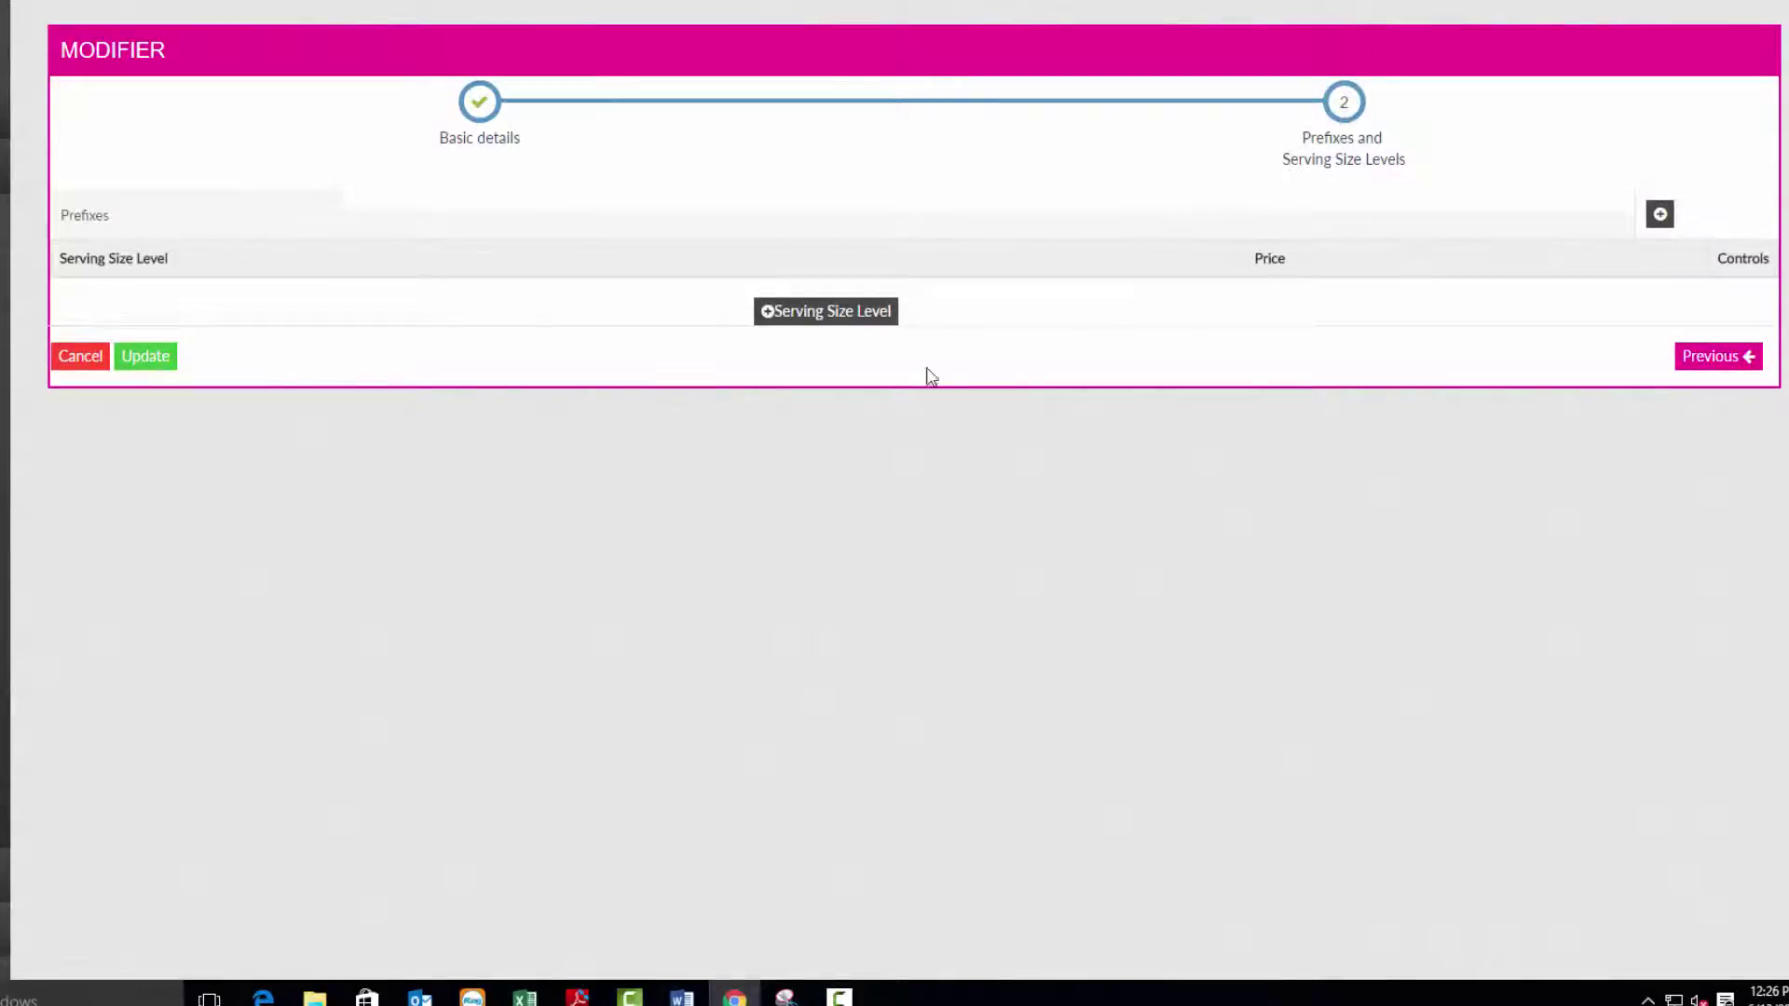
Add 10" to 16" pizza serving sizes priced .80, 1.20, 1.40 and 1.80.
{"action": "left_click", "coordinate": [774, 316]}
{"action": "left_click", "coordinate": [771, 370]}
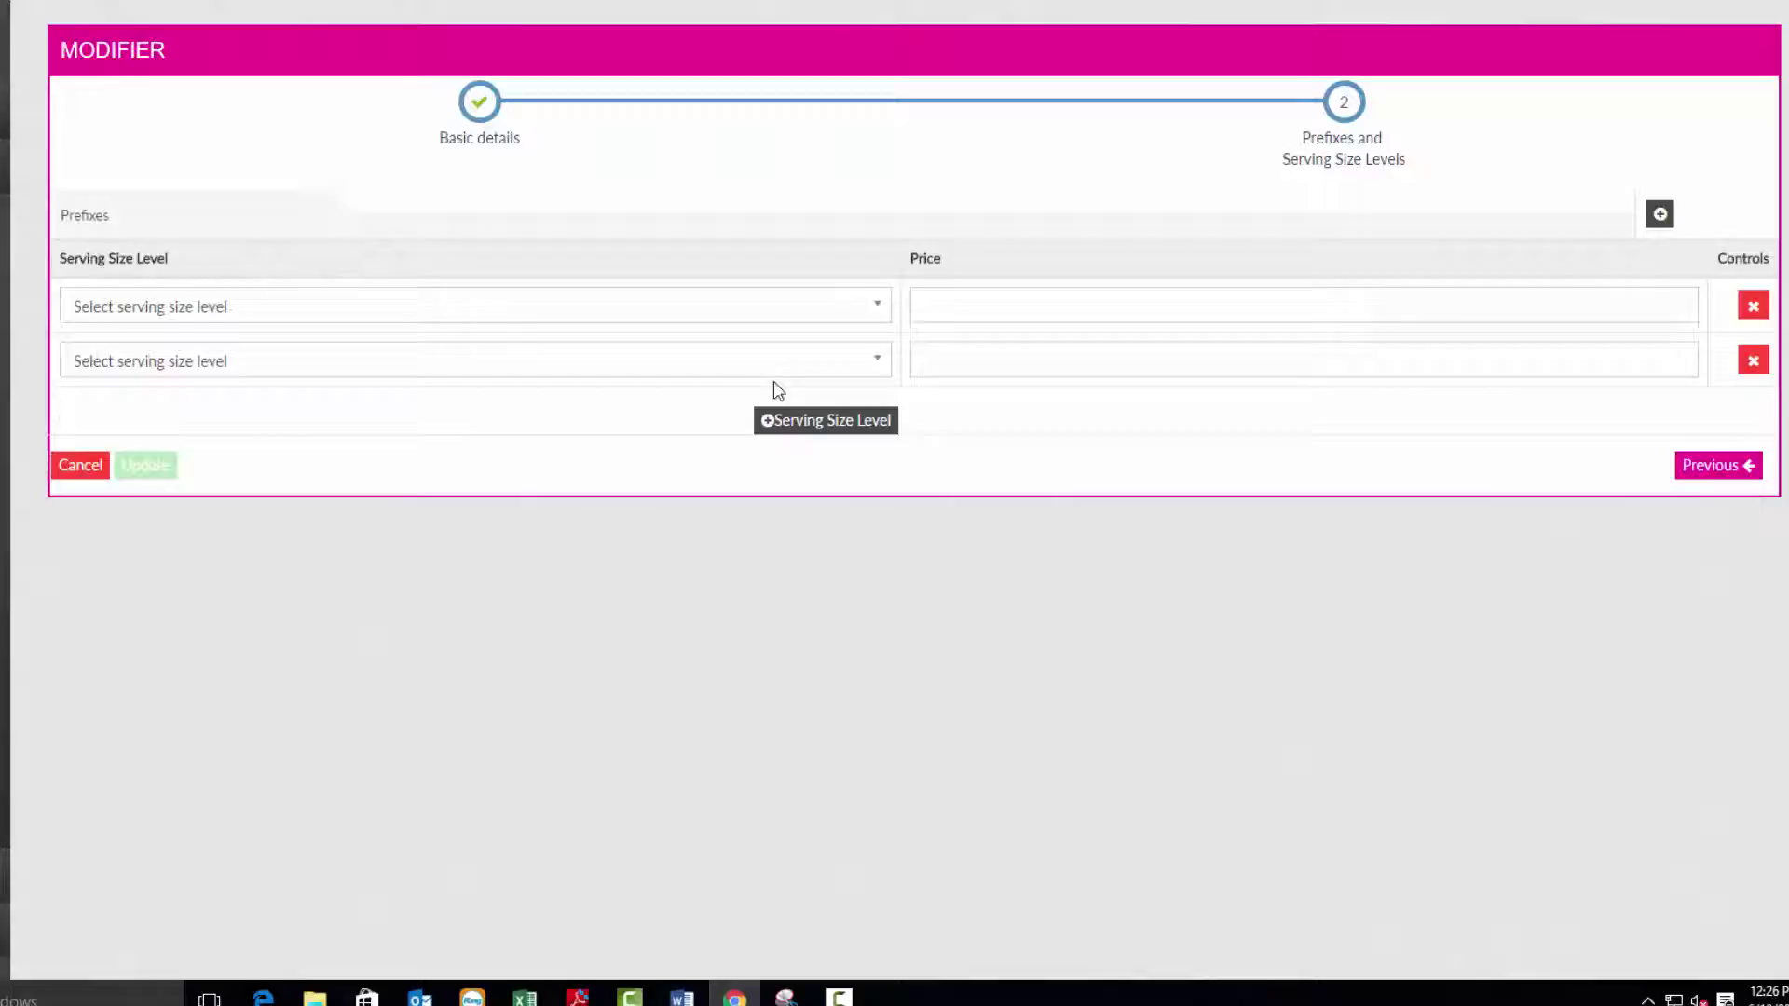
{"action": "left_click", "coordinate": [830, 306]}
{"action": "left_click", "coordinate": [830, 372]}
{"action": "left_click", "coordinate": [791, 303]}
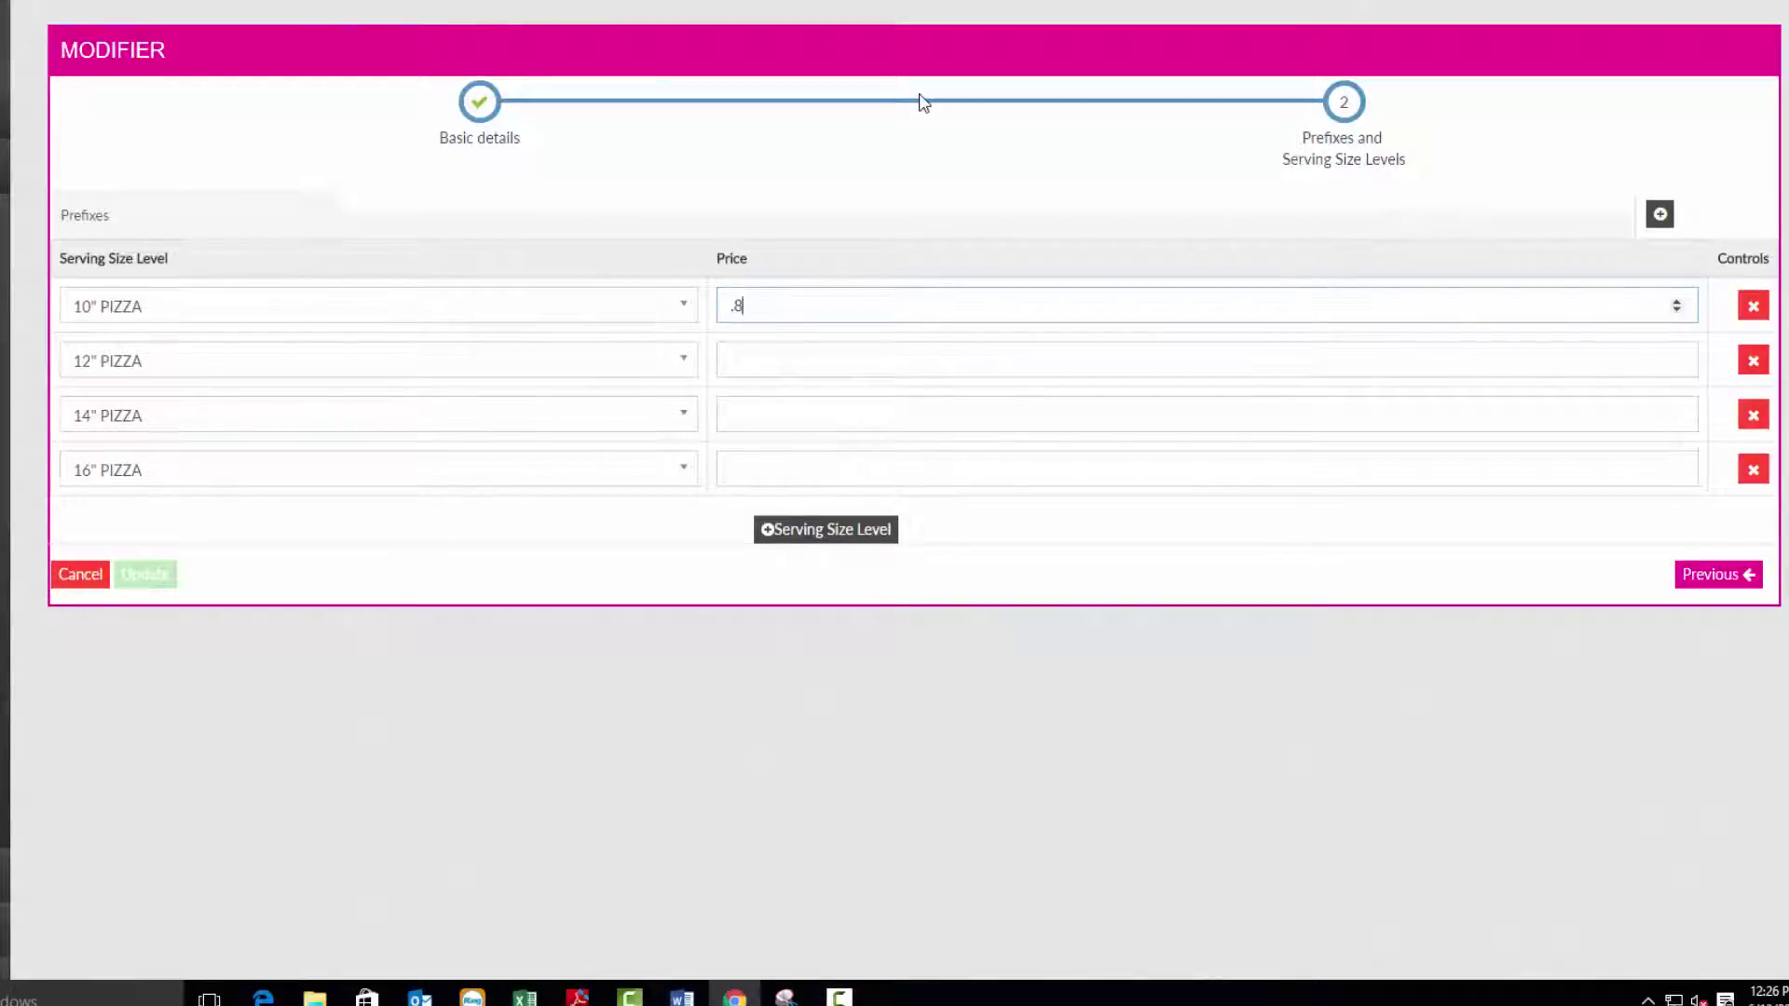
{"action": "key", "text": "Tab"}
{"action": "type", "text": "1.20"}
{"action": "key", "text": "Tab"}
{"action": "type", "text": "1.40"}
{"action": "key", "text": "Tab"}
{"action": "type", "text": "1.80"}
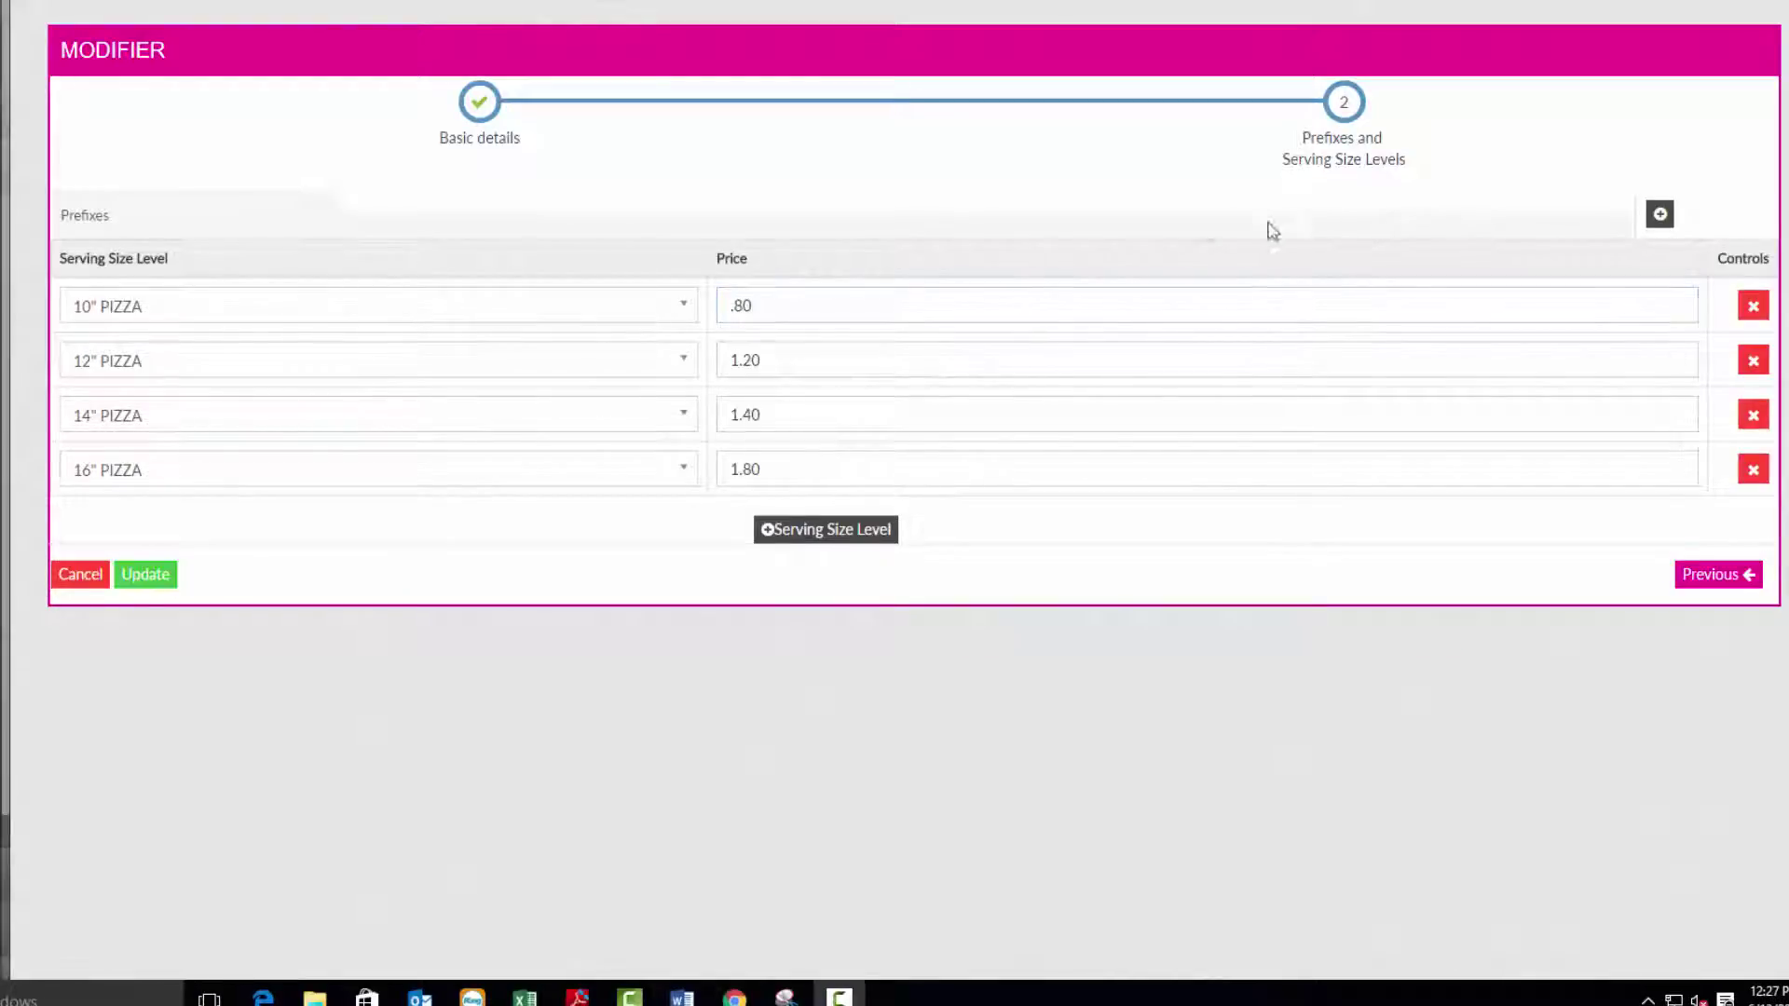
Add a NO prefix at 0 and an Extra prefix, then update the modifier.
{"action": "left_click", "coordinate": [1660, 216]}
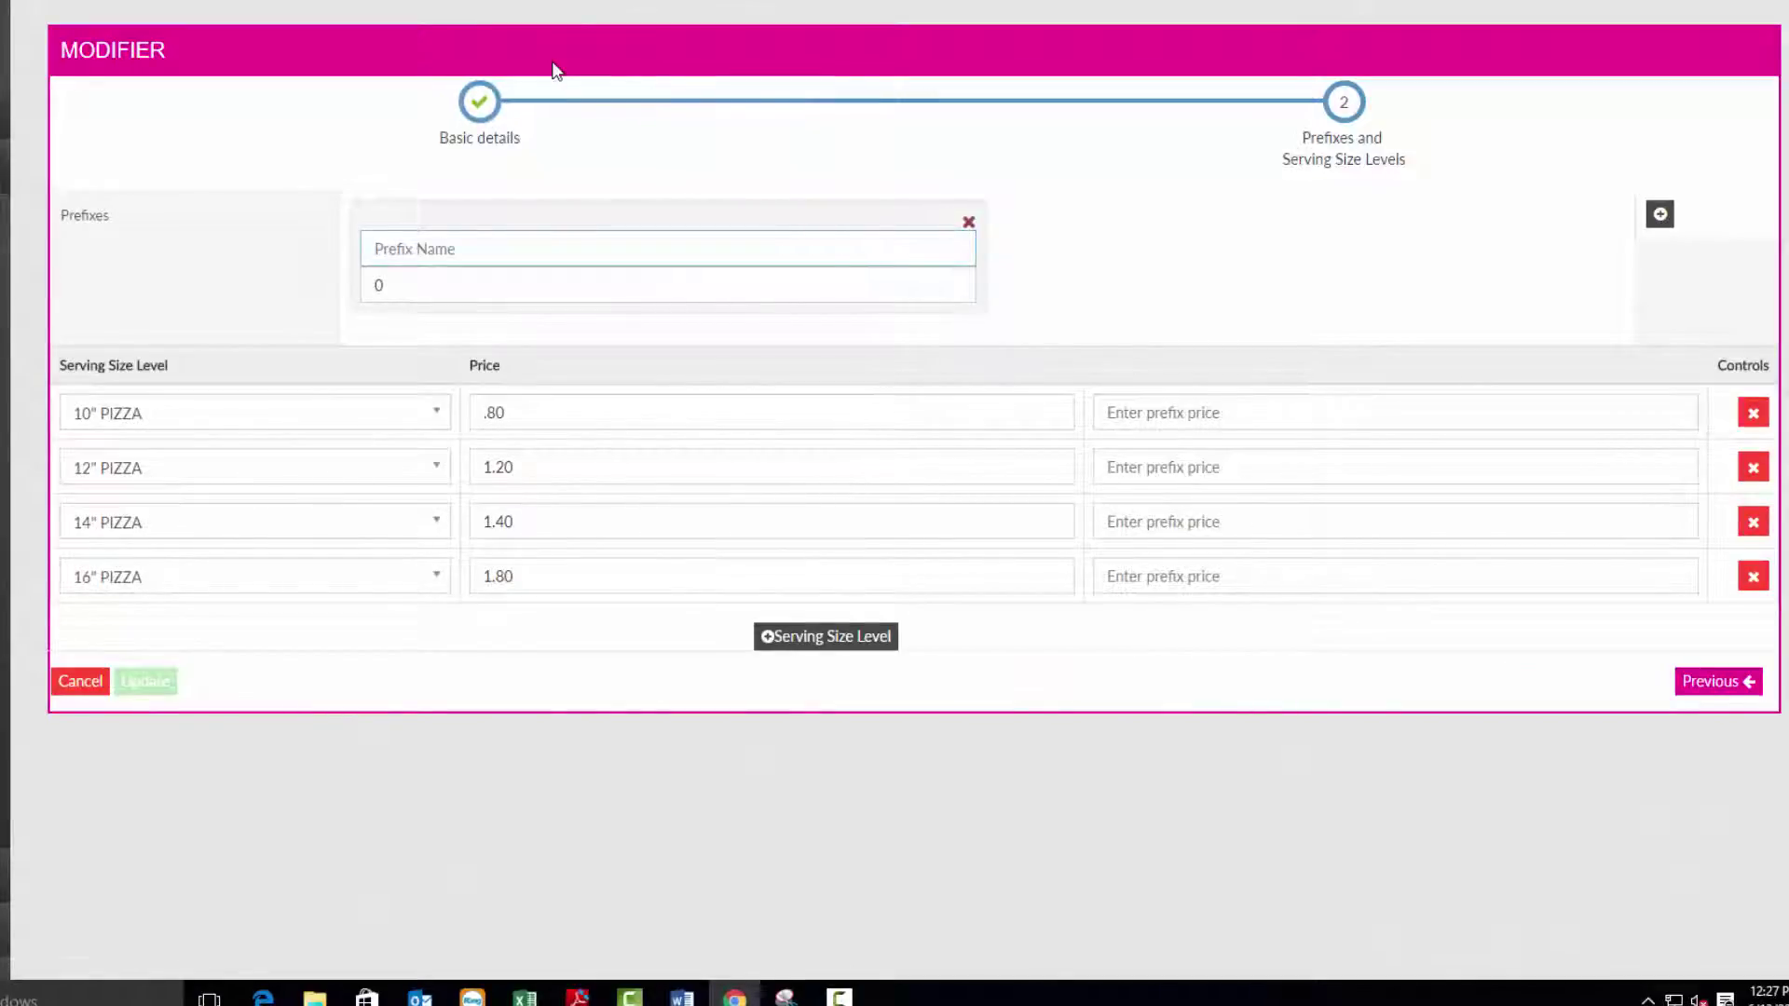
{"action": "type", "text": "NO"}
{"action": "key", "text": "Tab"}
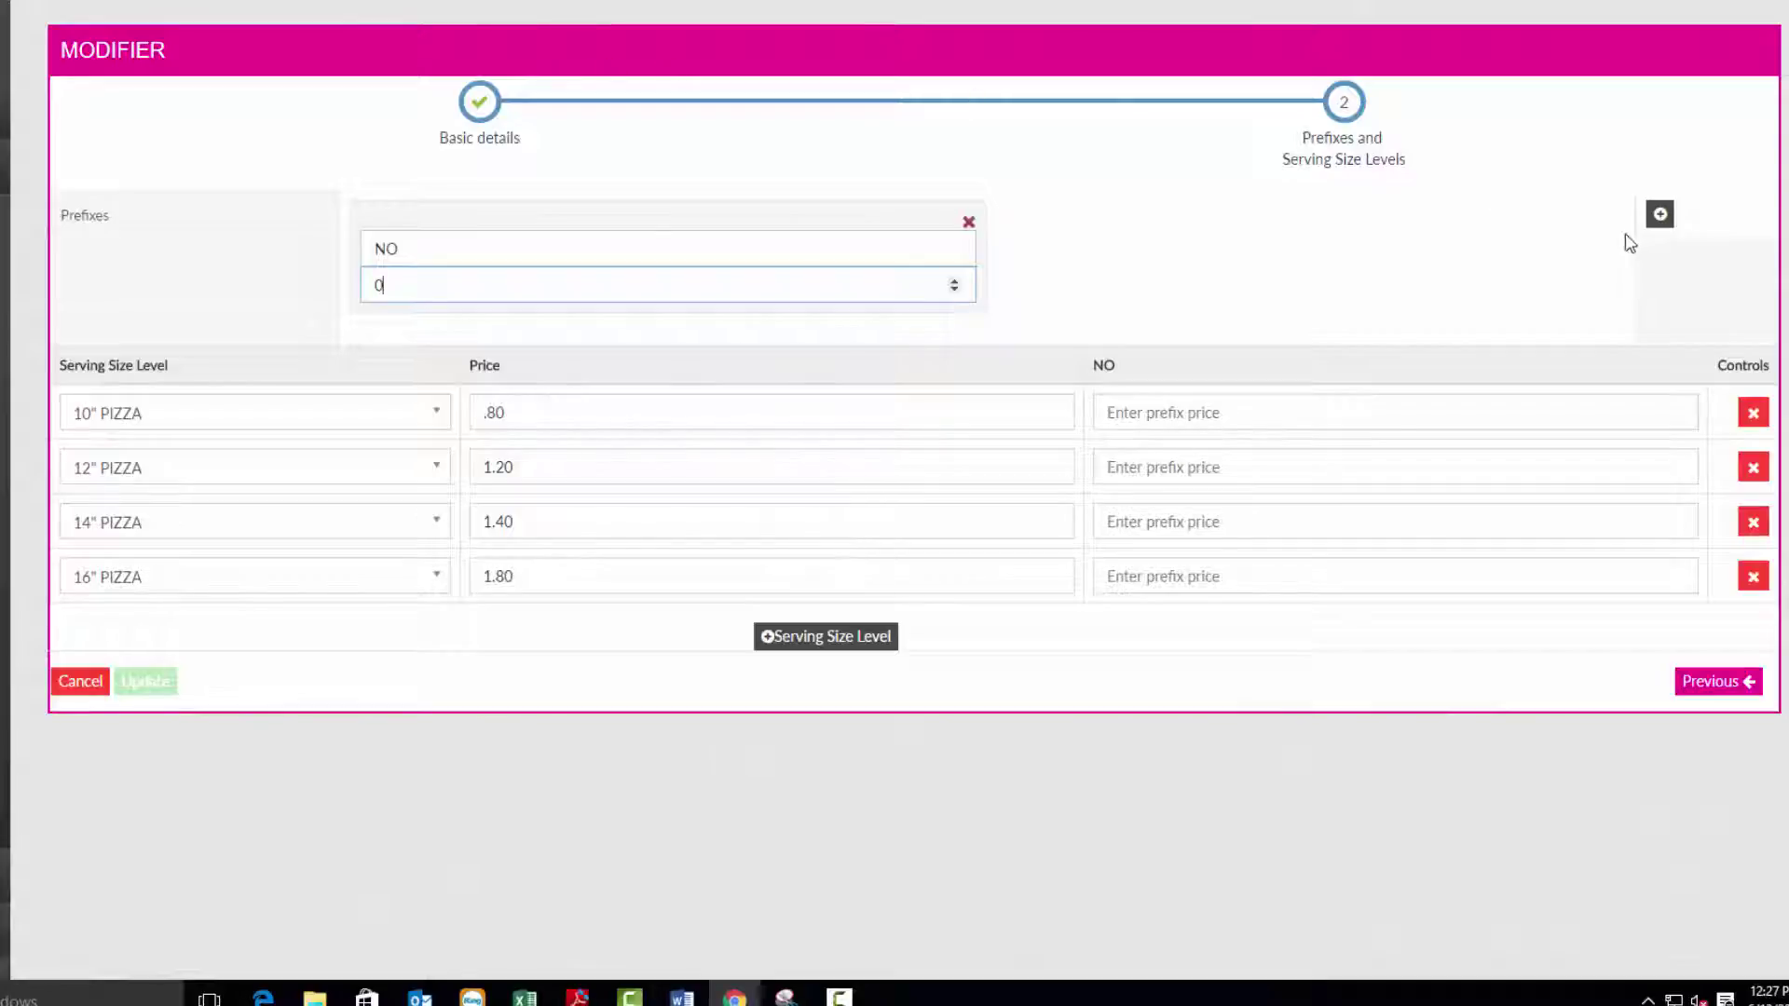
{"action": "left_click", "coordinate": [1659, 214]}
{"action": "left_click", "coordinate": [1040, 283]}
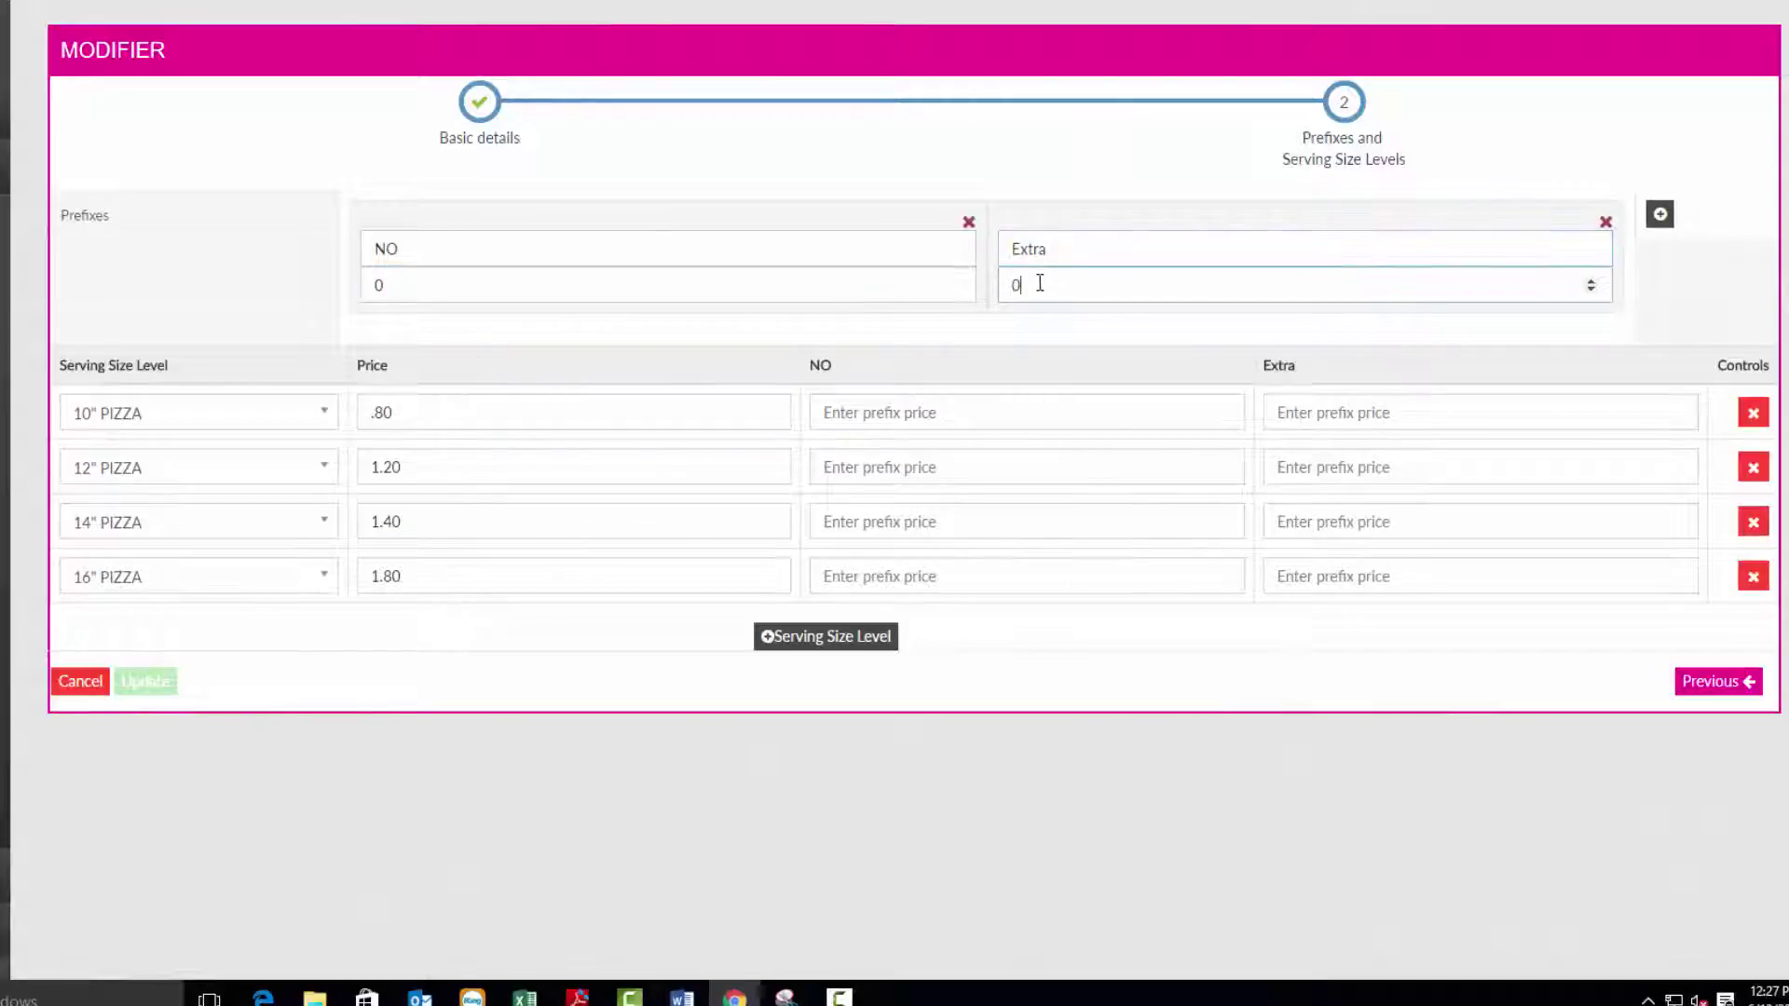
{"action": "left_click", "coordinate": [1069, 406]}
{"action": "type", "text": "0"}
{"action": "key", "text": "Tab"}
{"action": "key", "text": "Tab"}
{"action": "key", "text": "Tab"}
{"action": "key", "text": "Tab"}
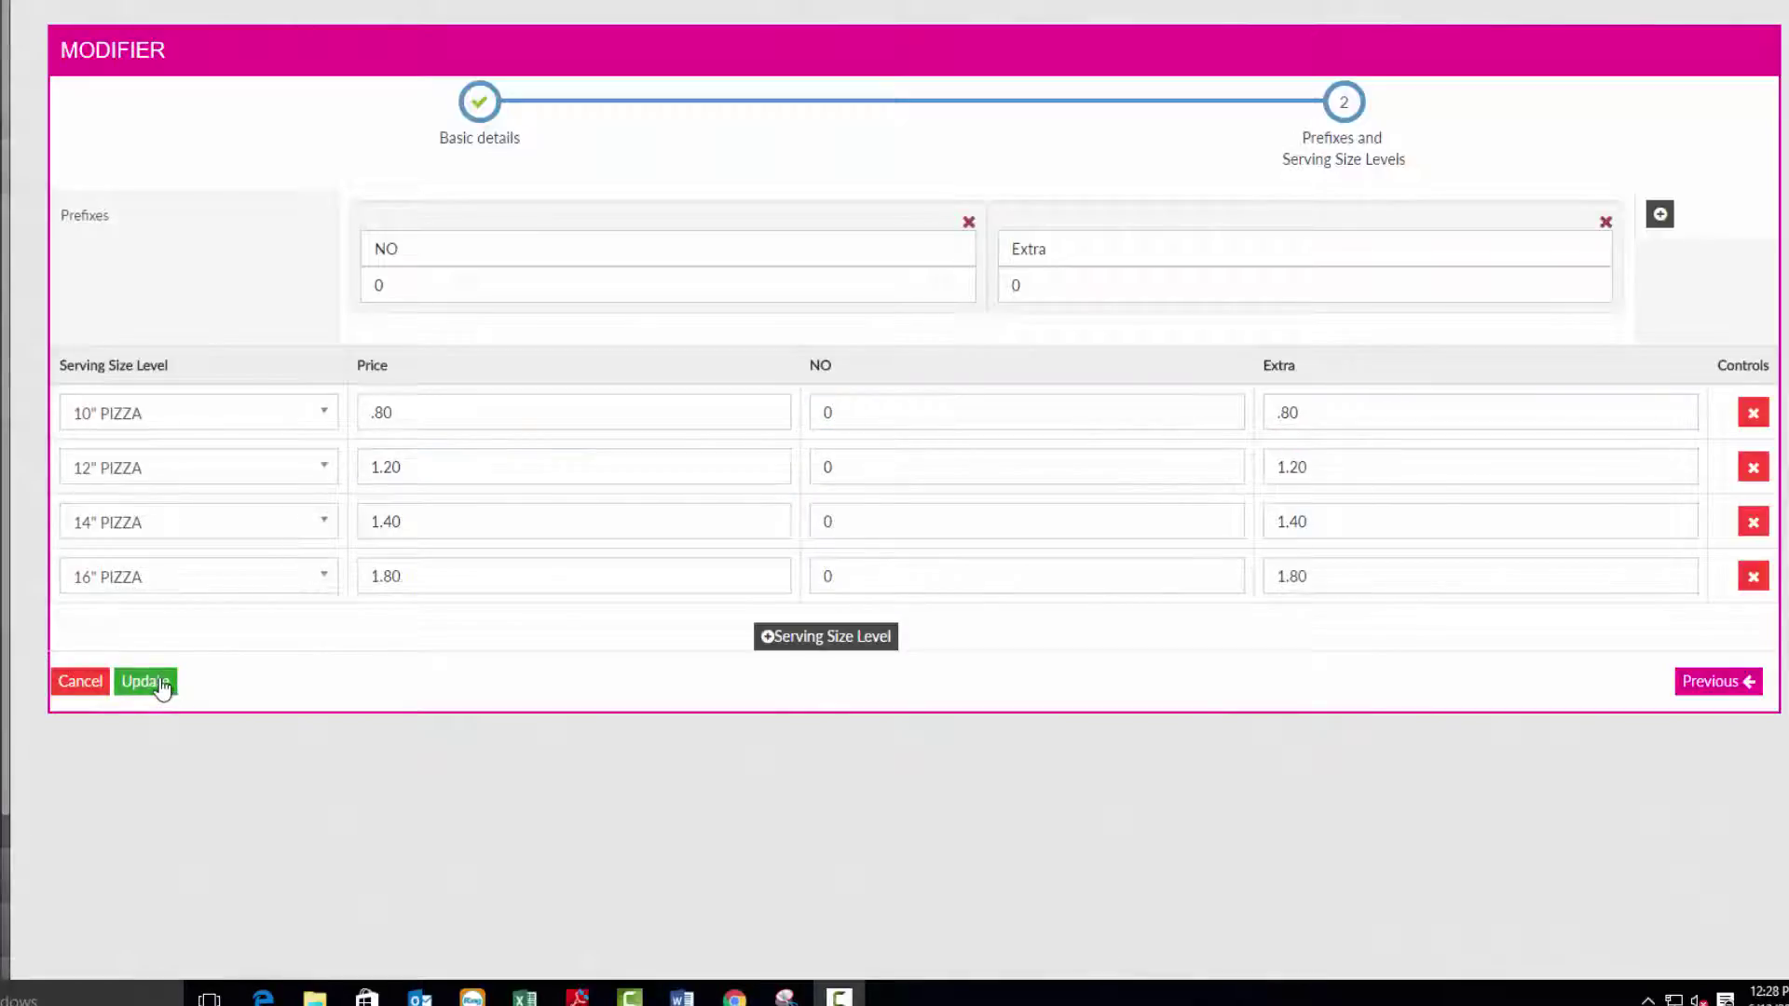
{"action": "left_click", "coordinate": [144, 682]}
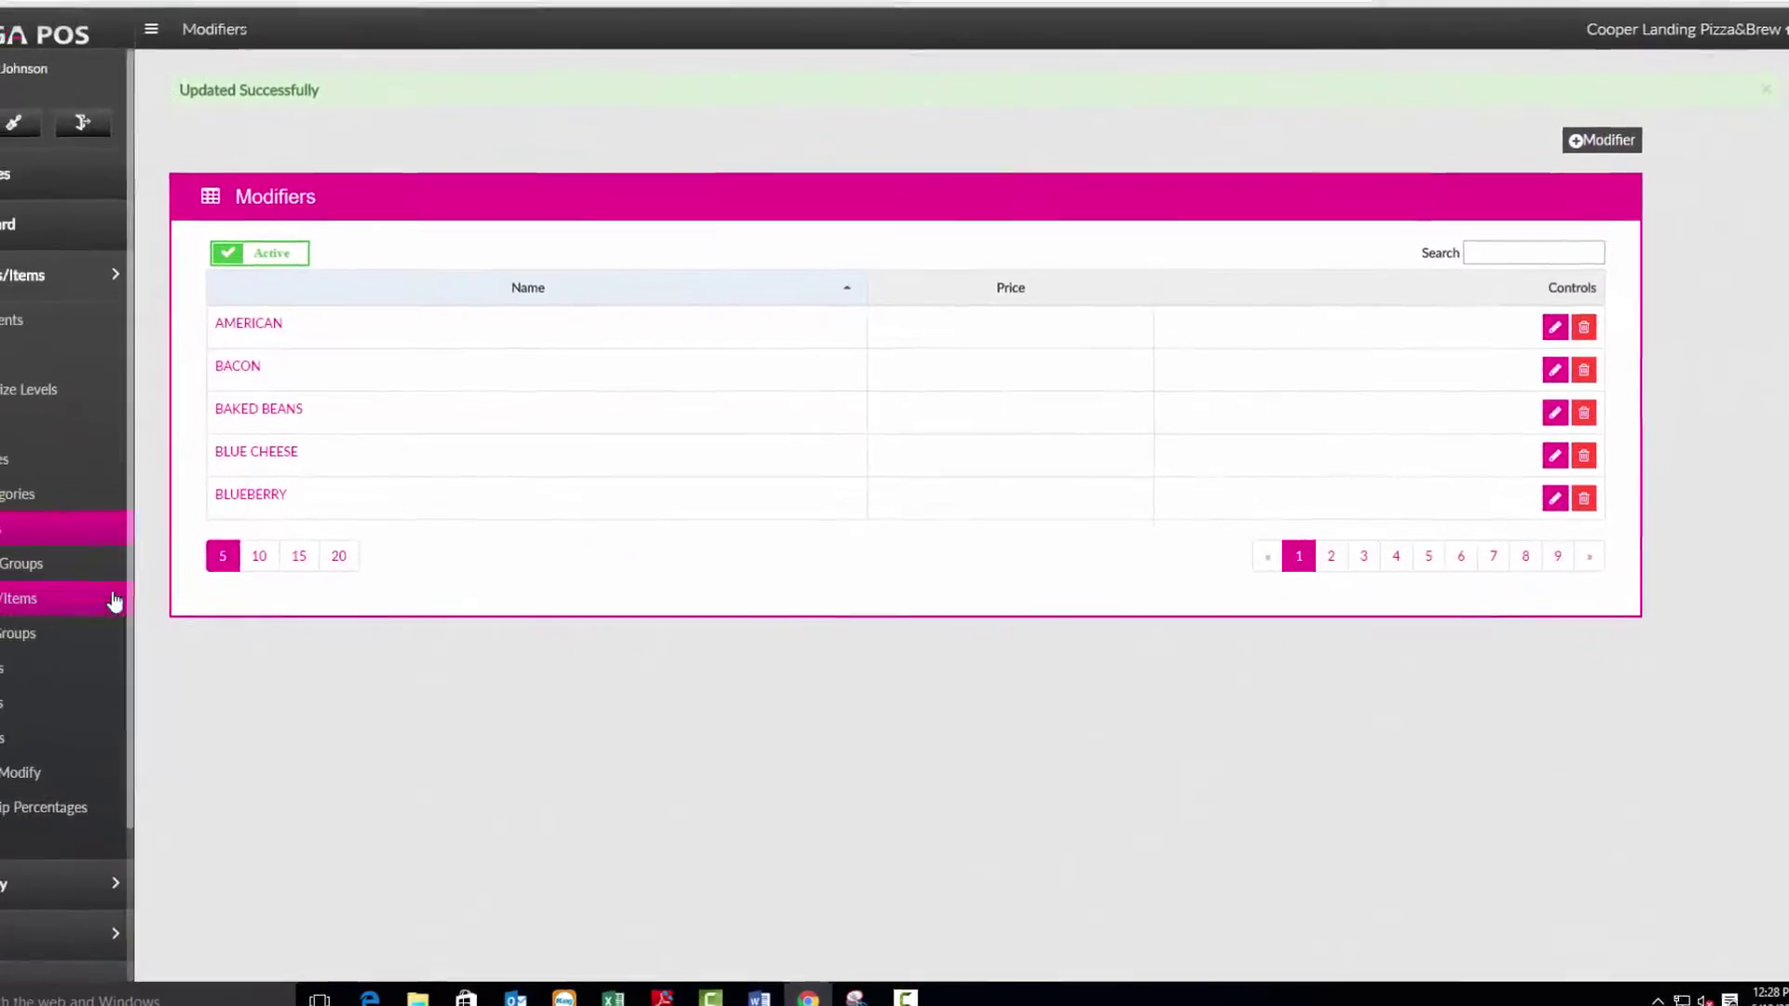
Add Italian Sausage to the PIZZA TOPPINGS modifier group and update it.
{"action": "left_click", "coordinate": [140, 585]}
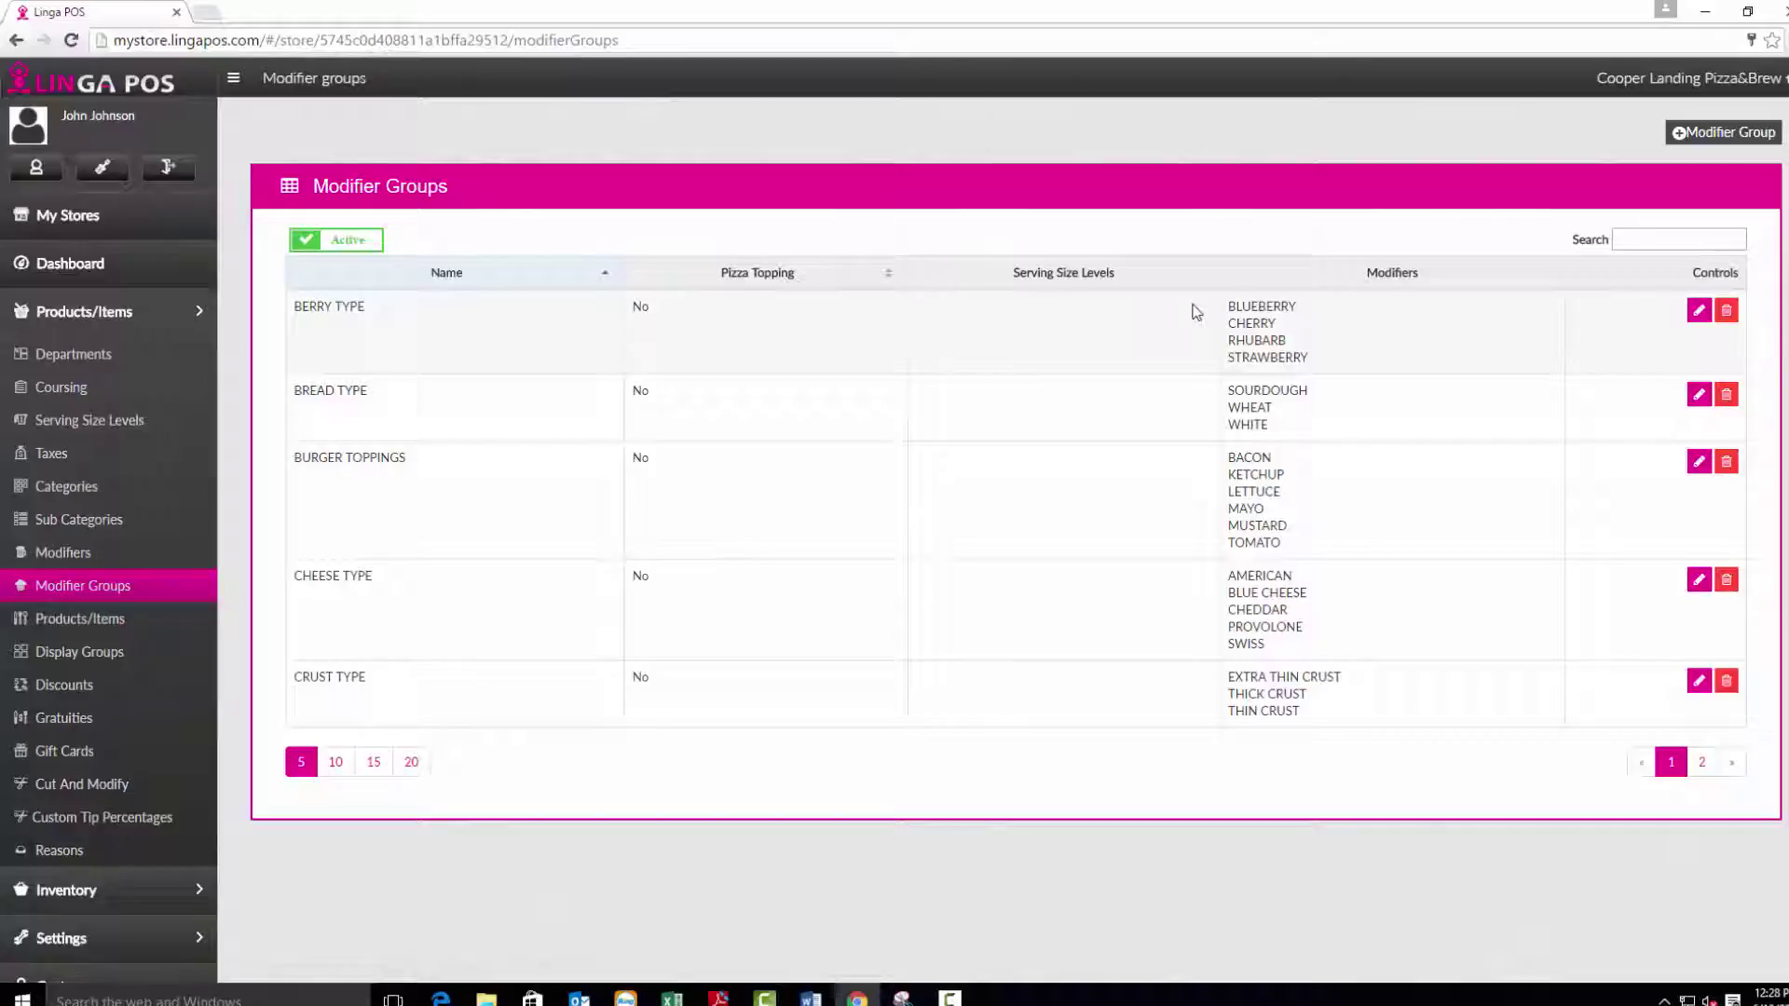
{"action": "left_click", "coordinate": [1626, 238]}
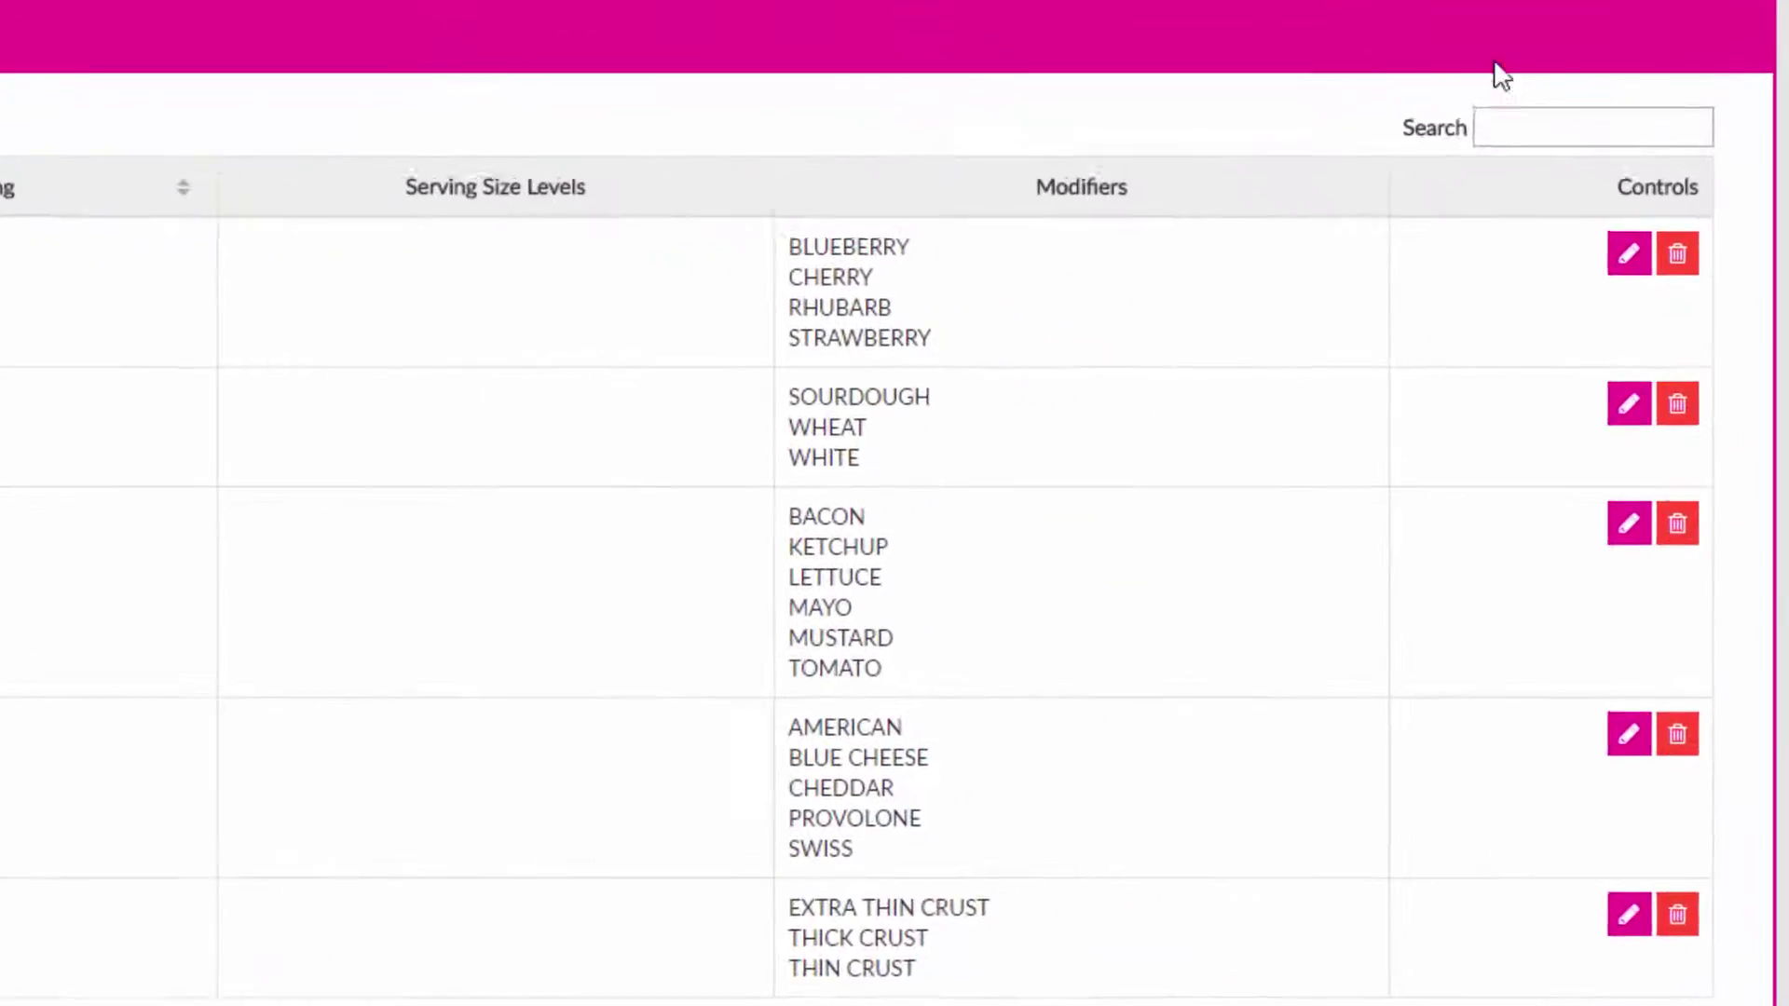
{"action": "type", "text": "pi"}
{"action": "type", "text": "zza"}
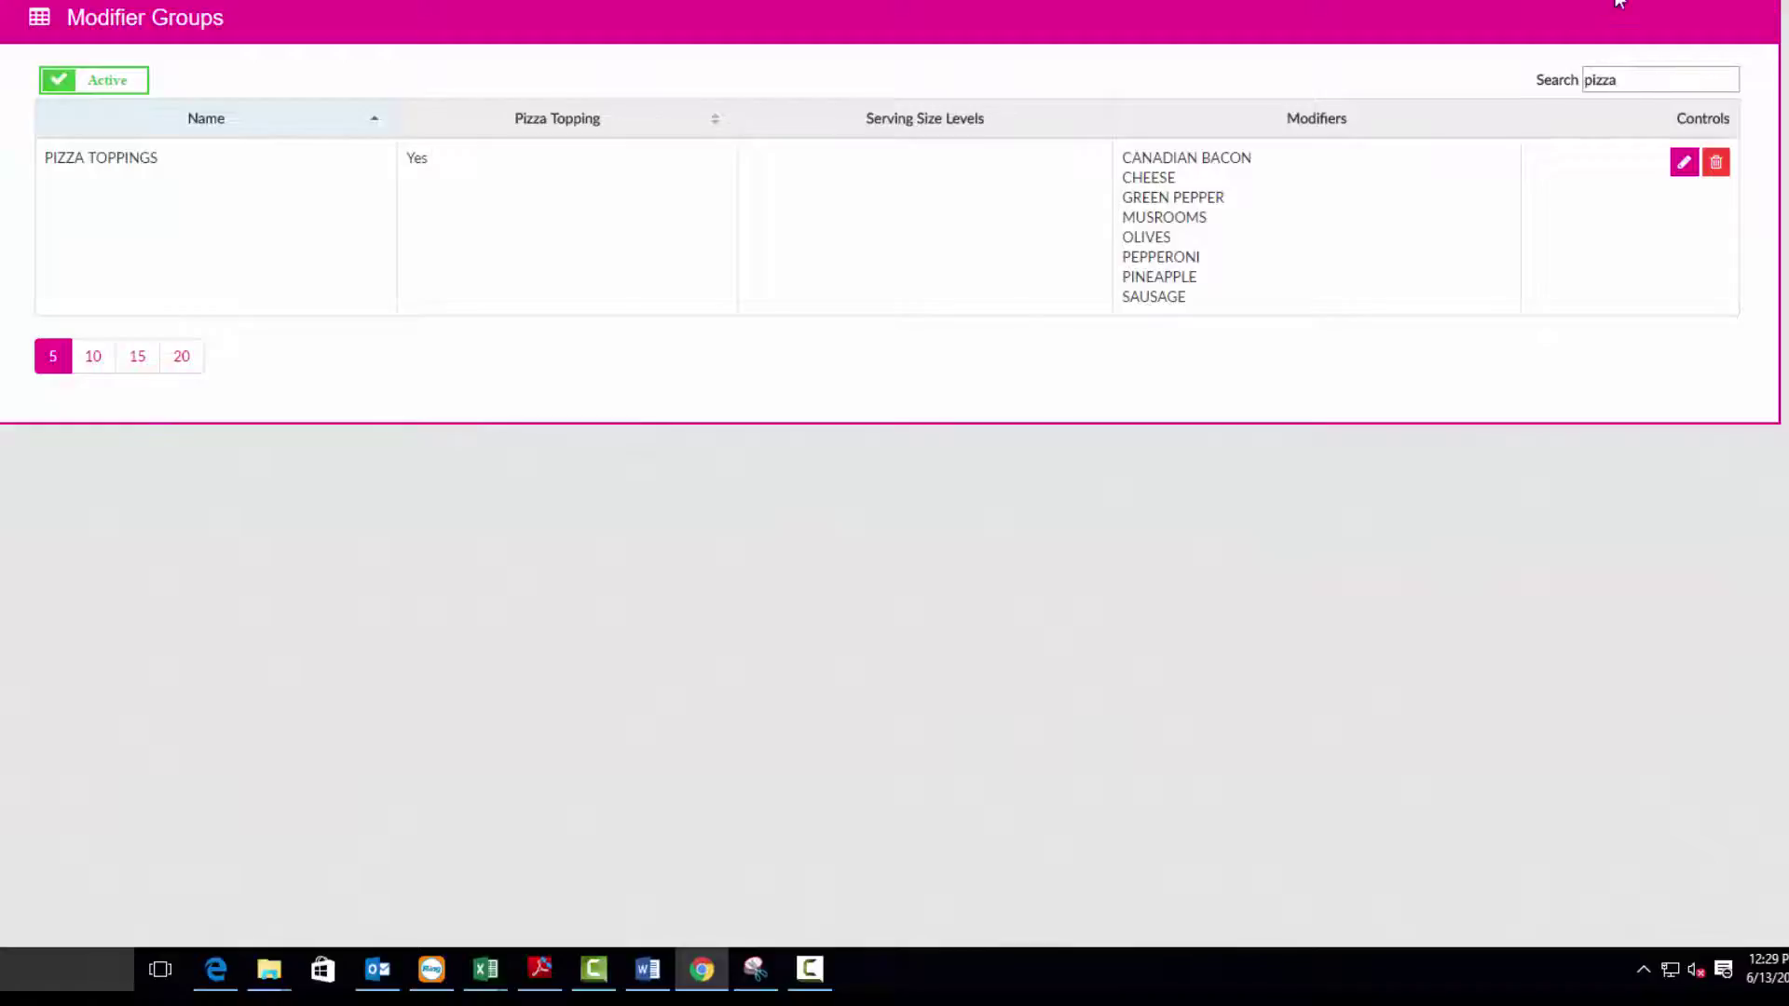
{"action": "left_click", "coordinate": [1684, 164]}
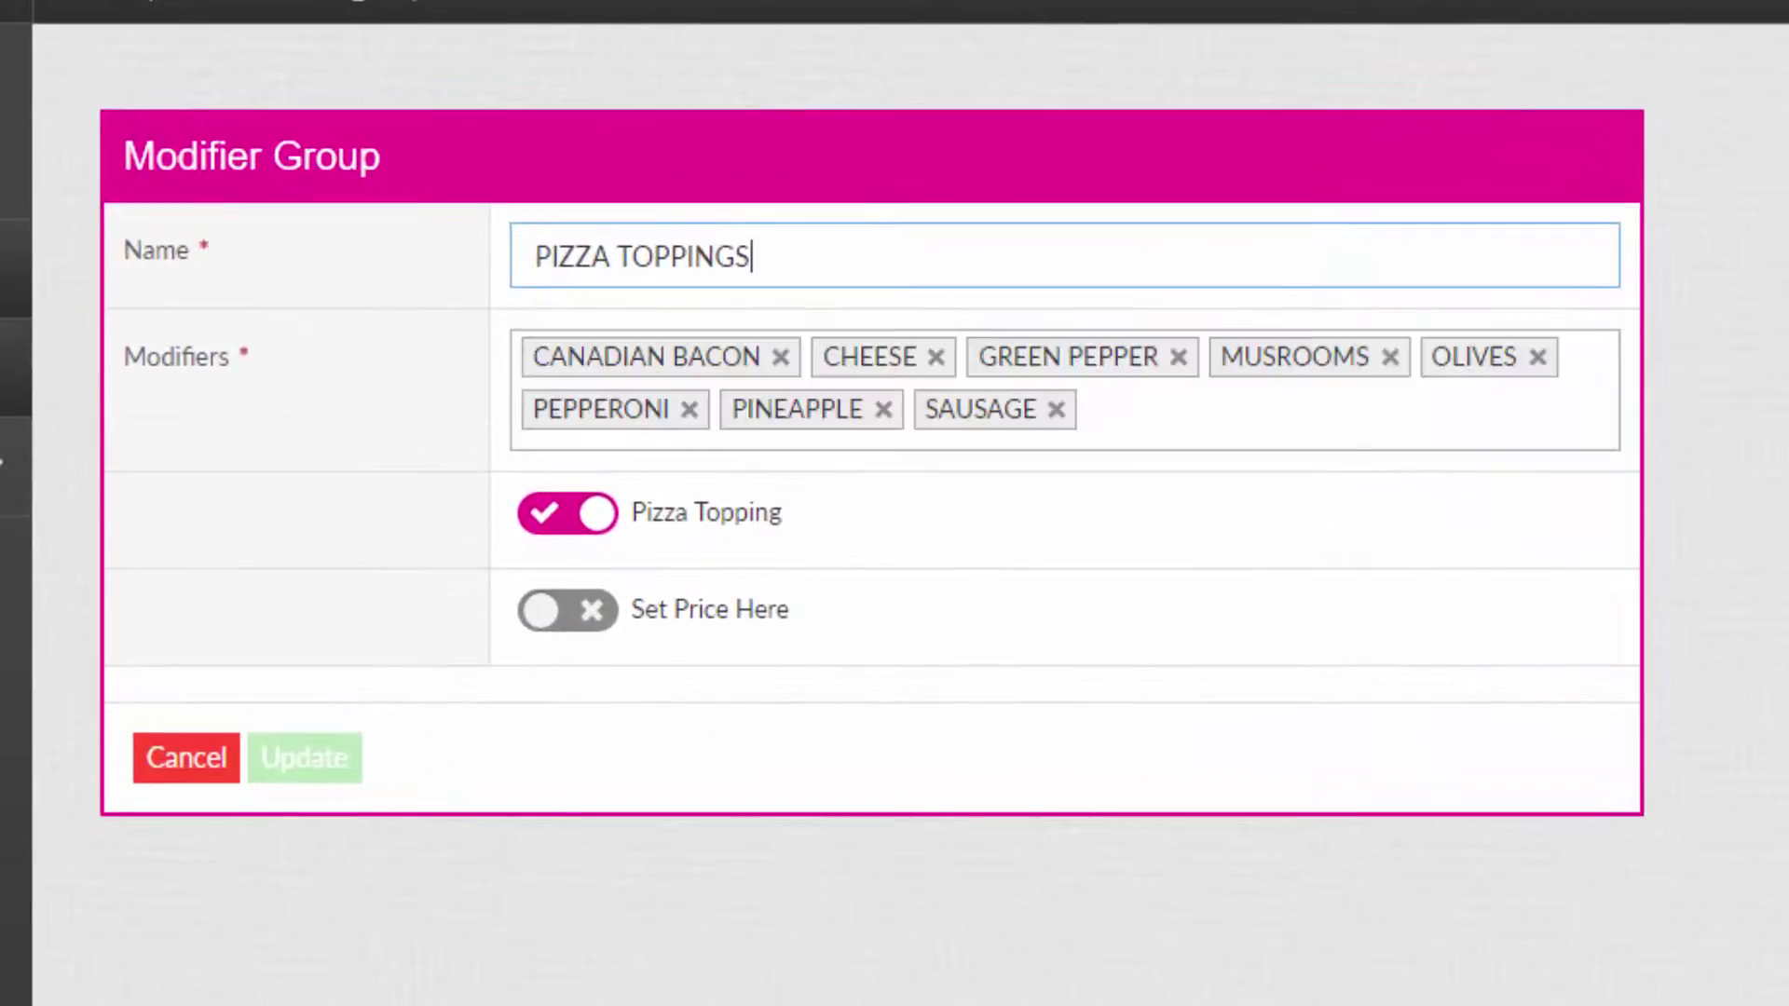
{"action": "left_click", "coordinate": [1601, 428]}
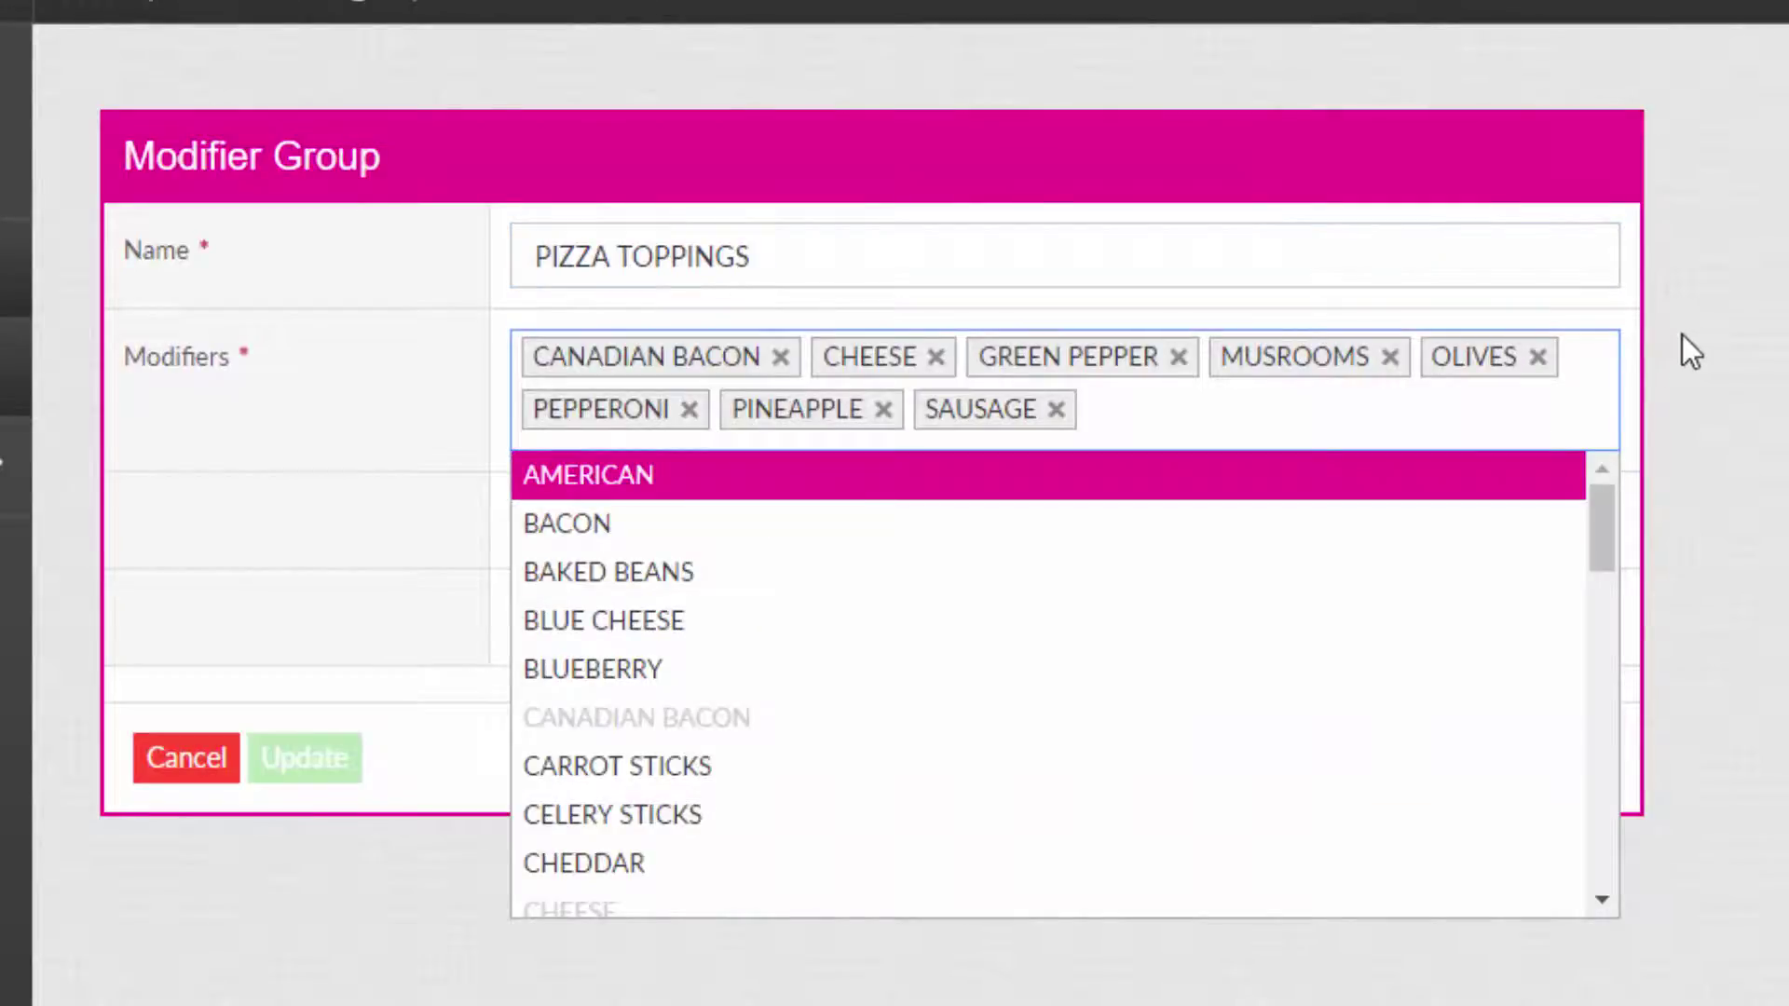
{"action": "type", "text": "ita"}
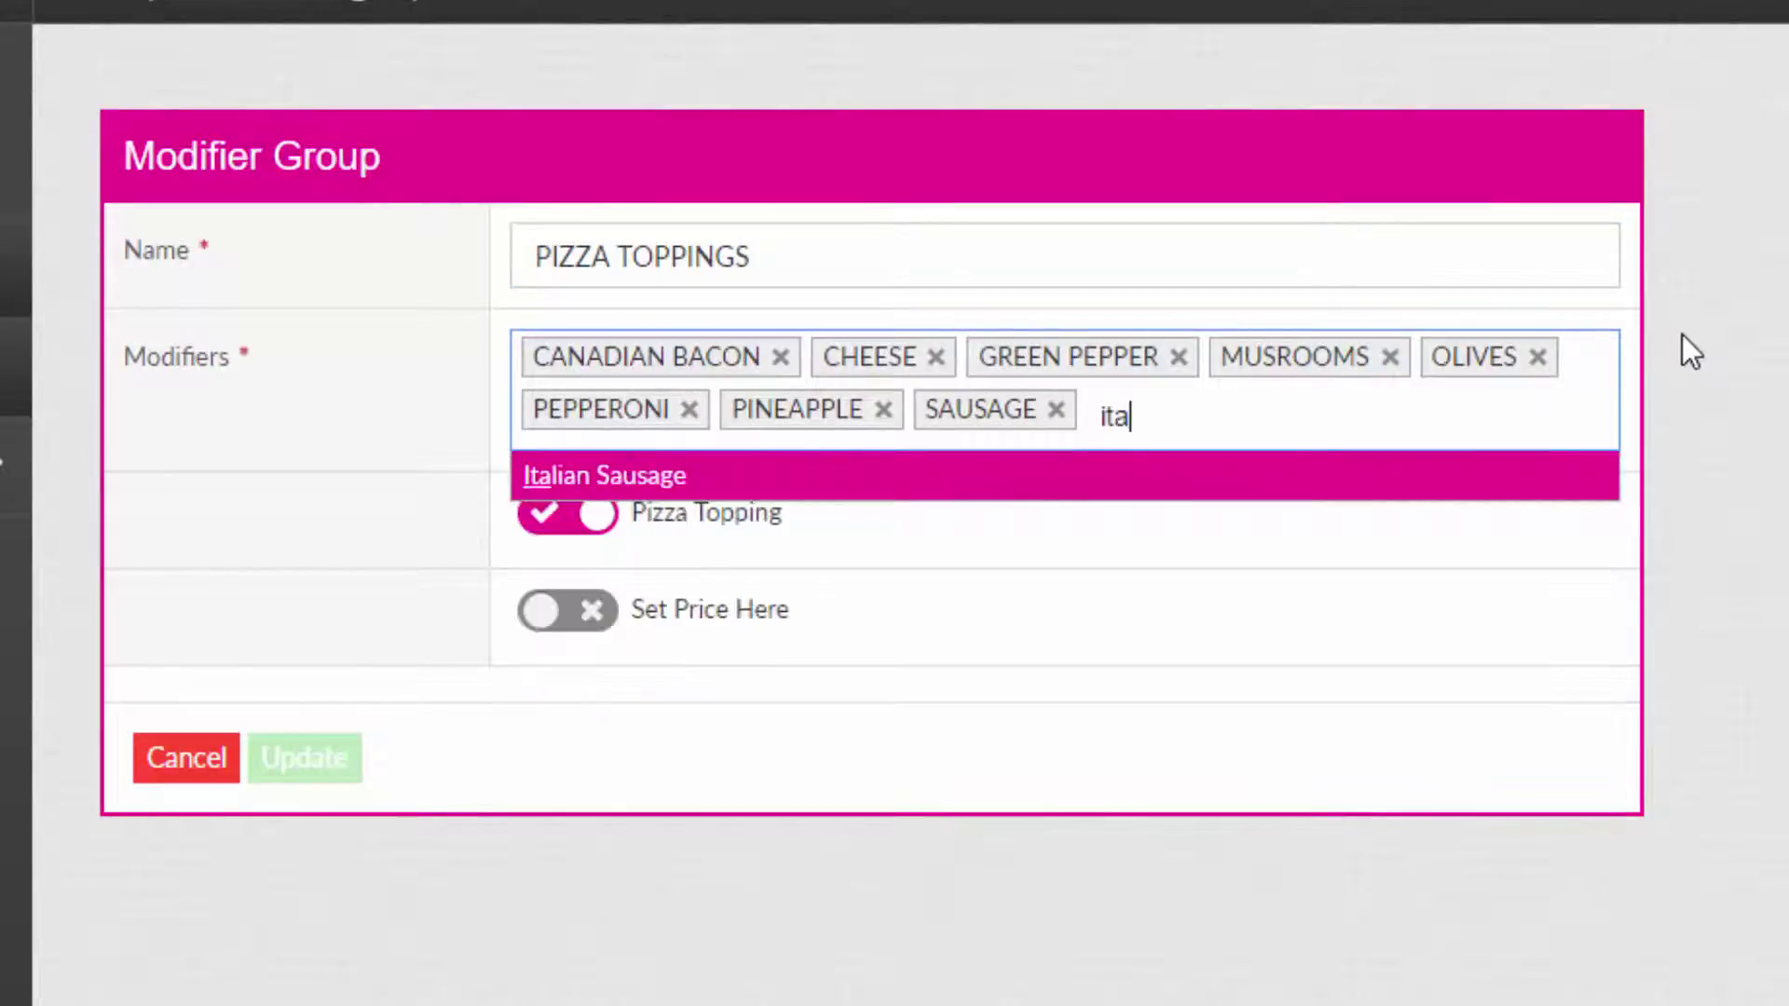
{"action": "left_click", "coordinate": [676, 477]}
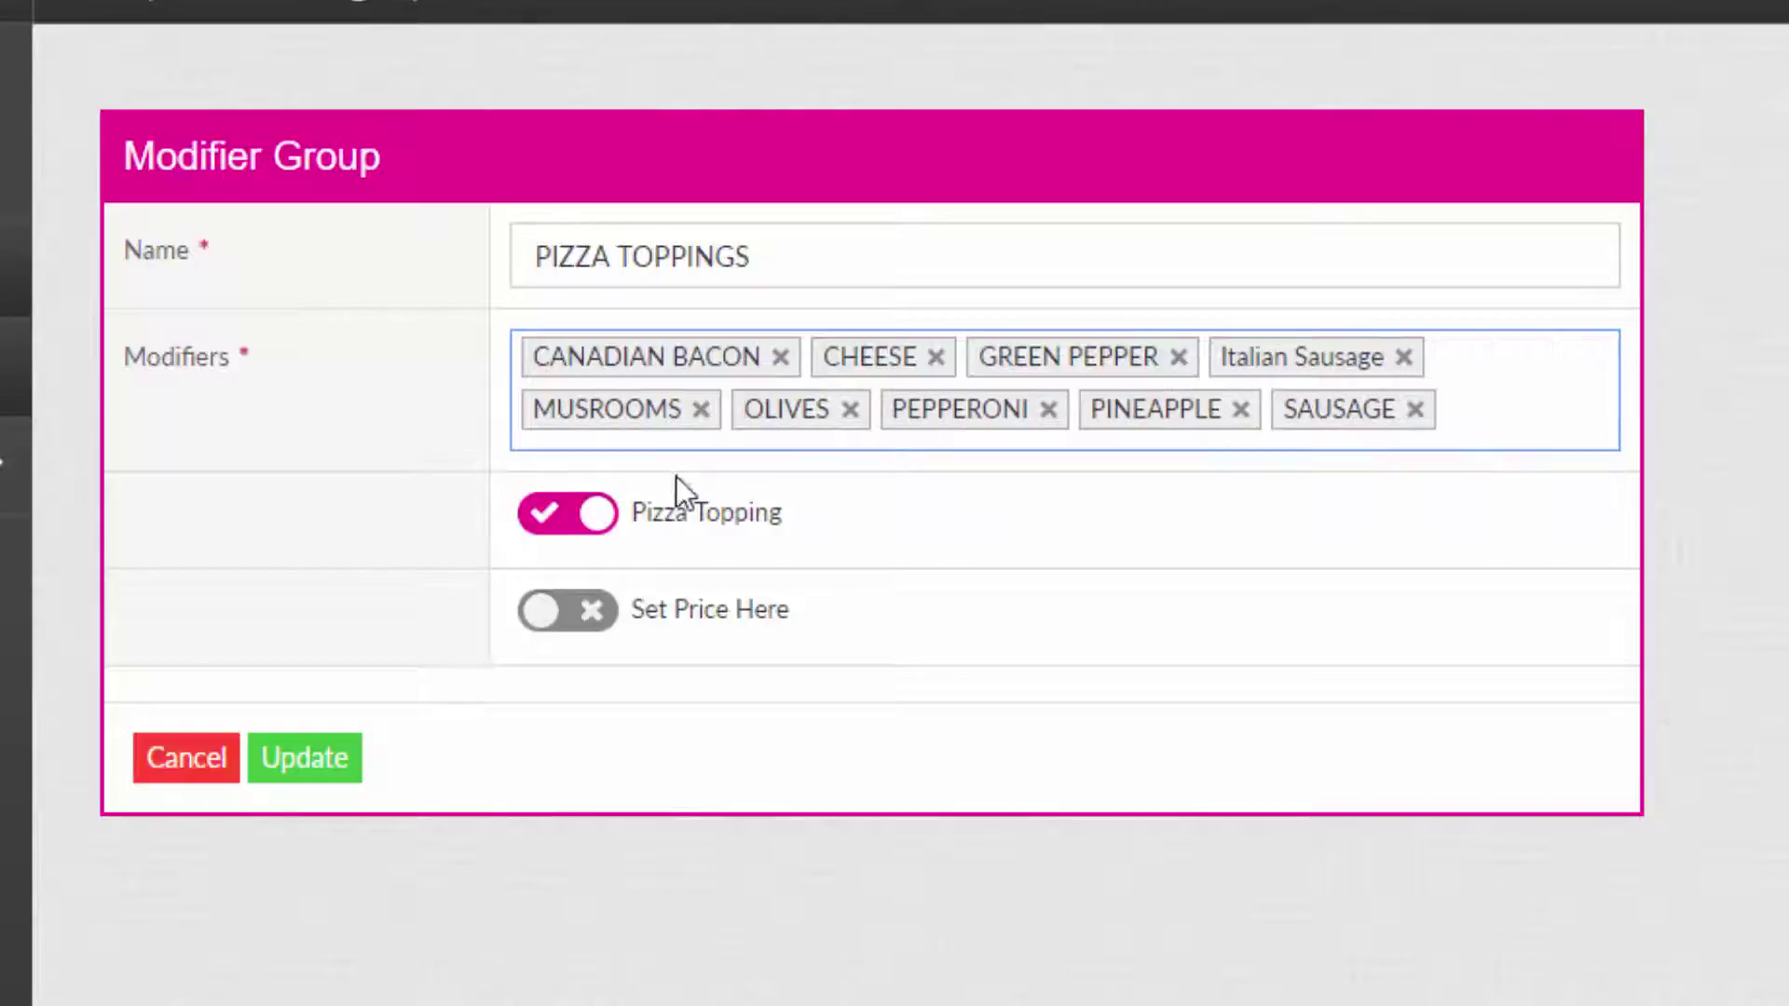
{"action": "left_click", "coordinate": [328, 762]}
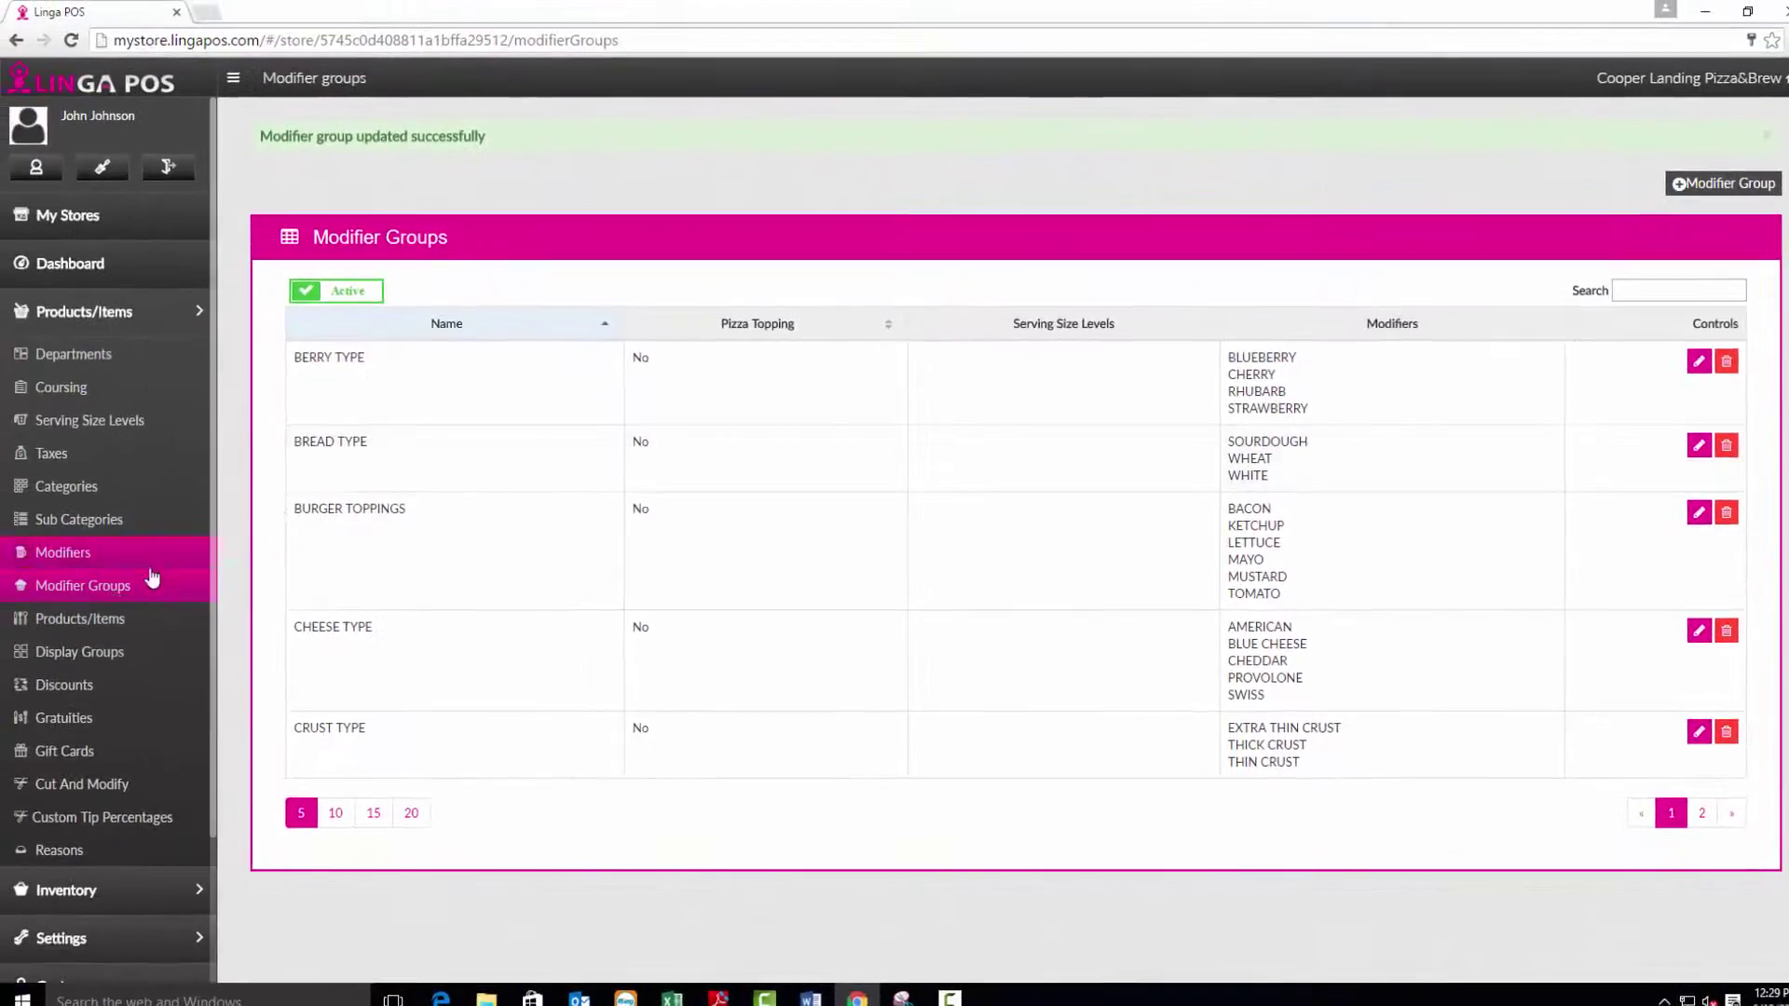
Edit CHEESE PIZZA and review its PIZZA TOPPINGS optional and CRUST TYPE mandatory groups.
{"action": "left_click", "coordinate": [93, 620]}
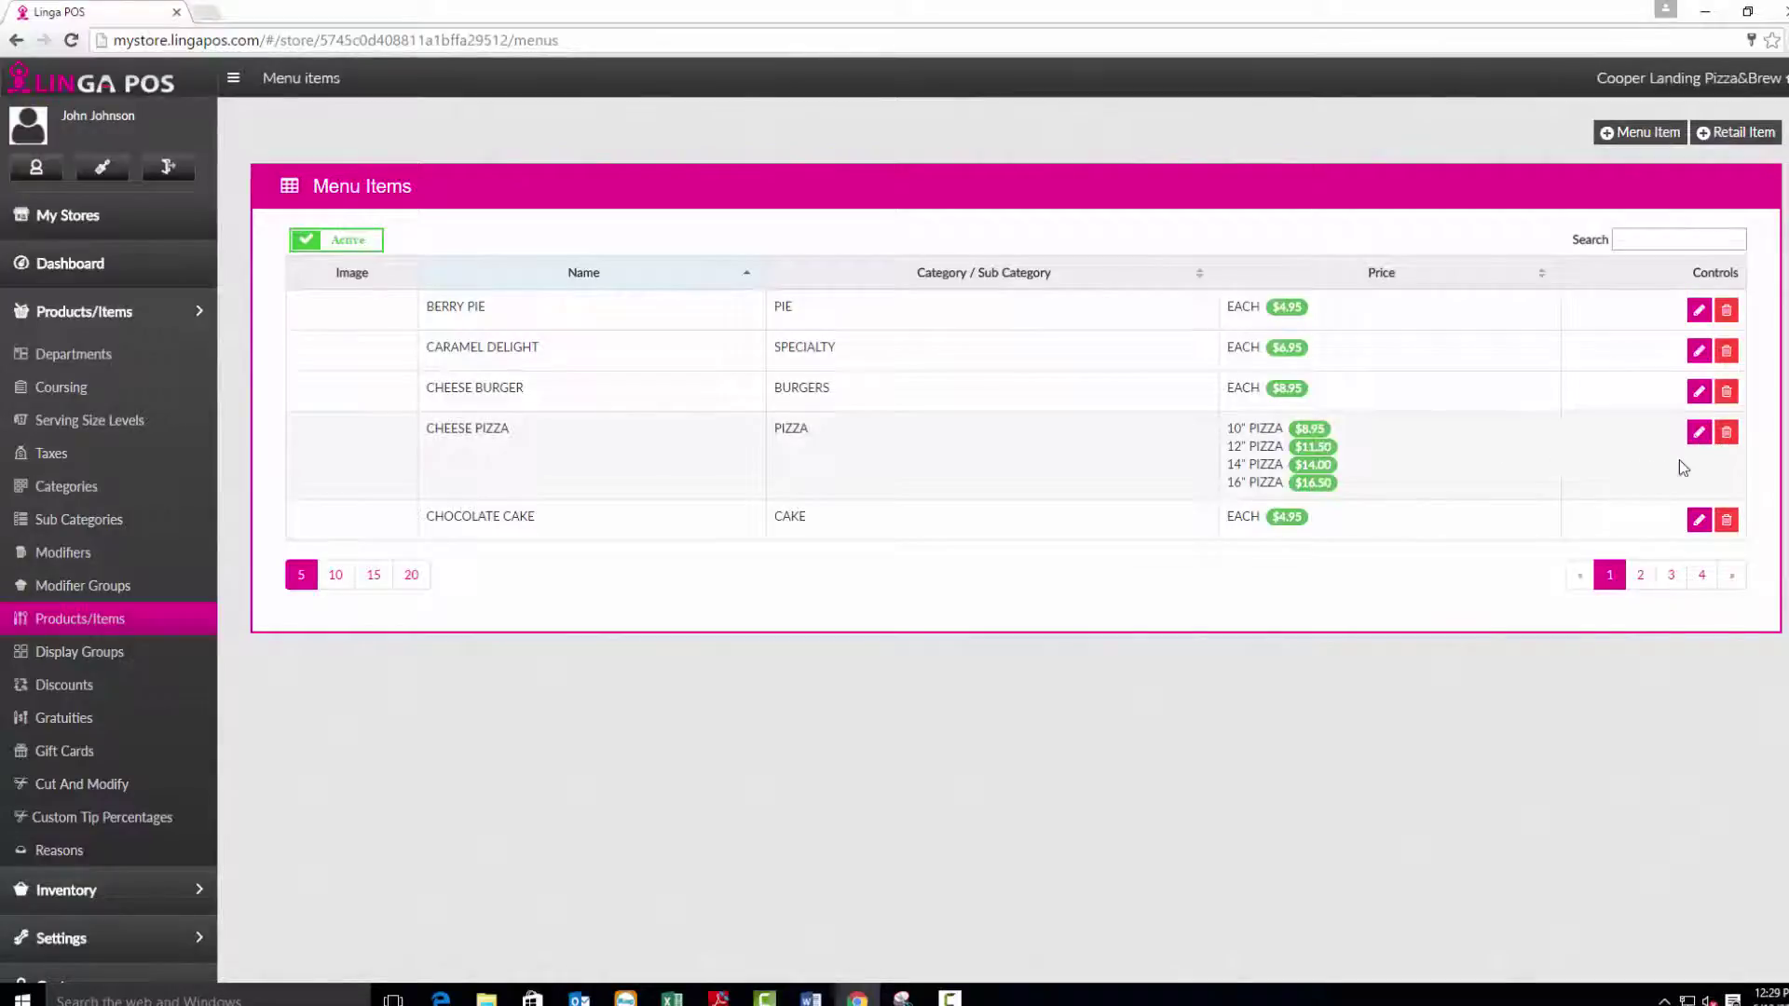
{"action": "left_click", "coordinate": [1699, 436]}
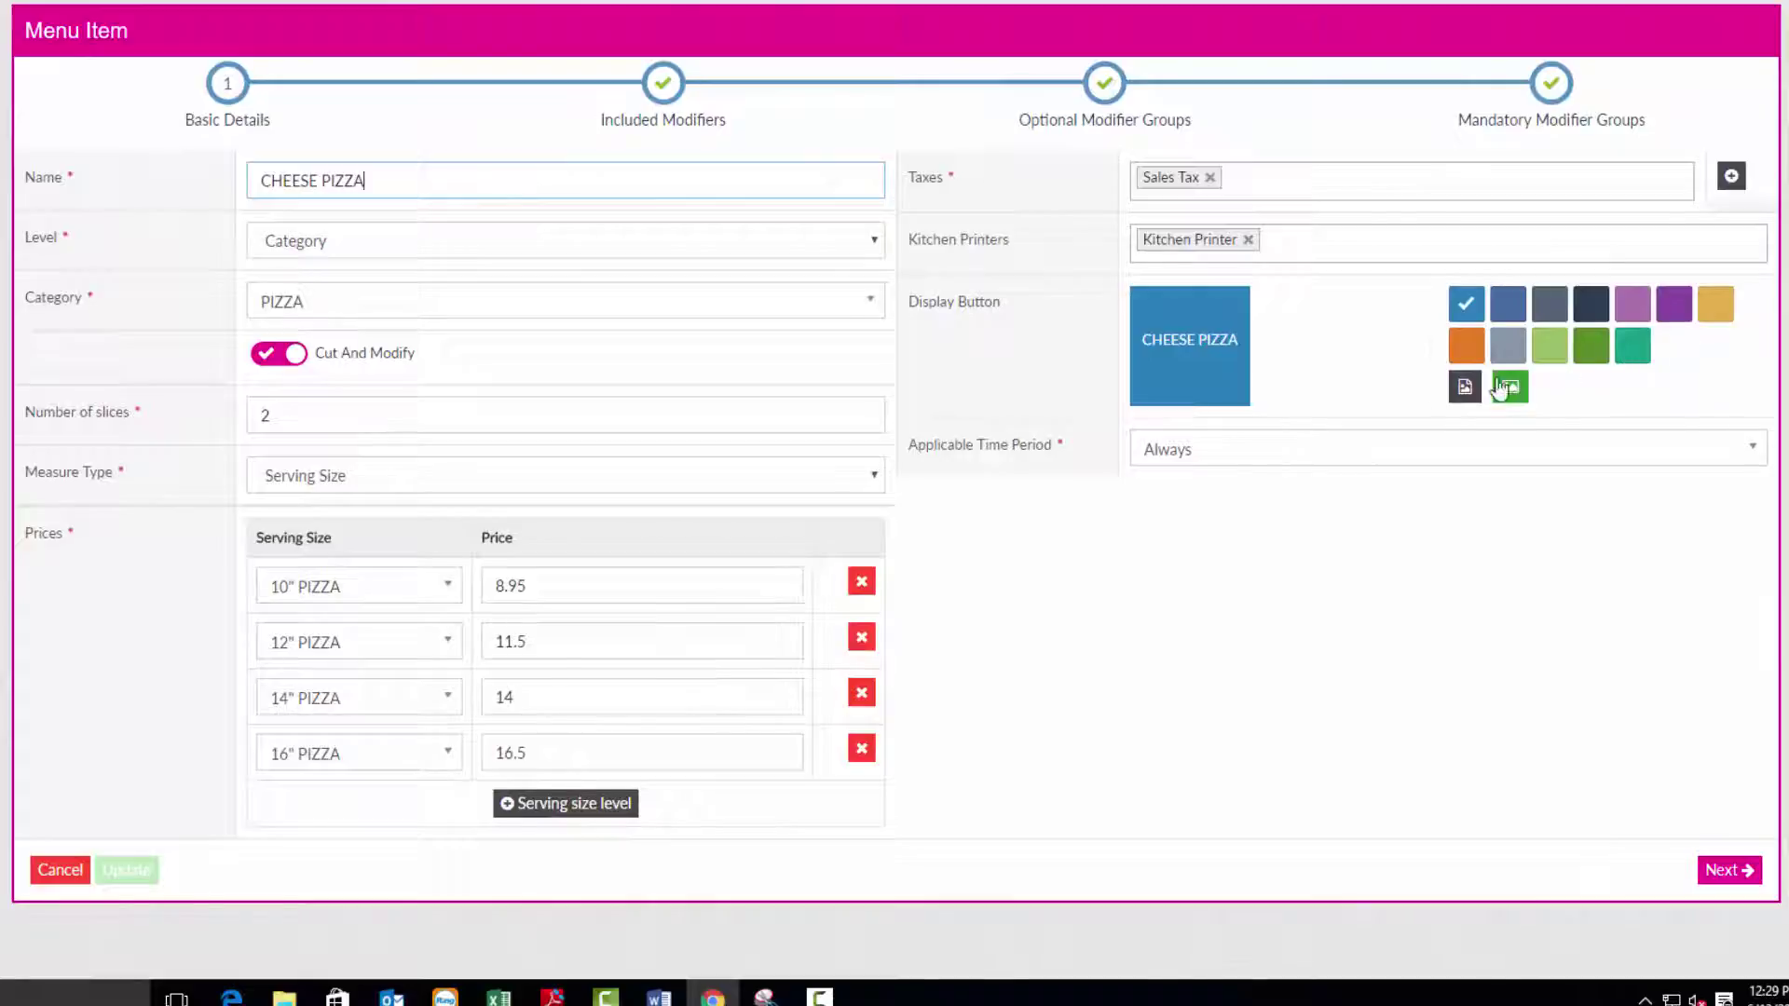
{"action": "left_click", "coordinate": [665, 84]}
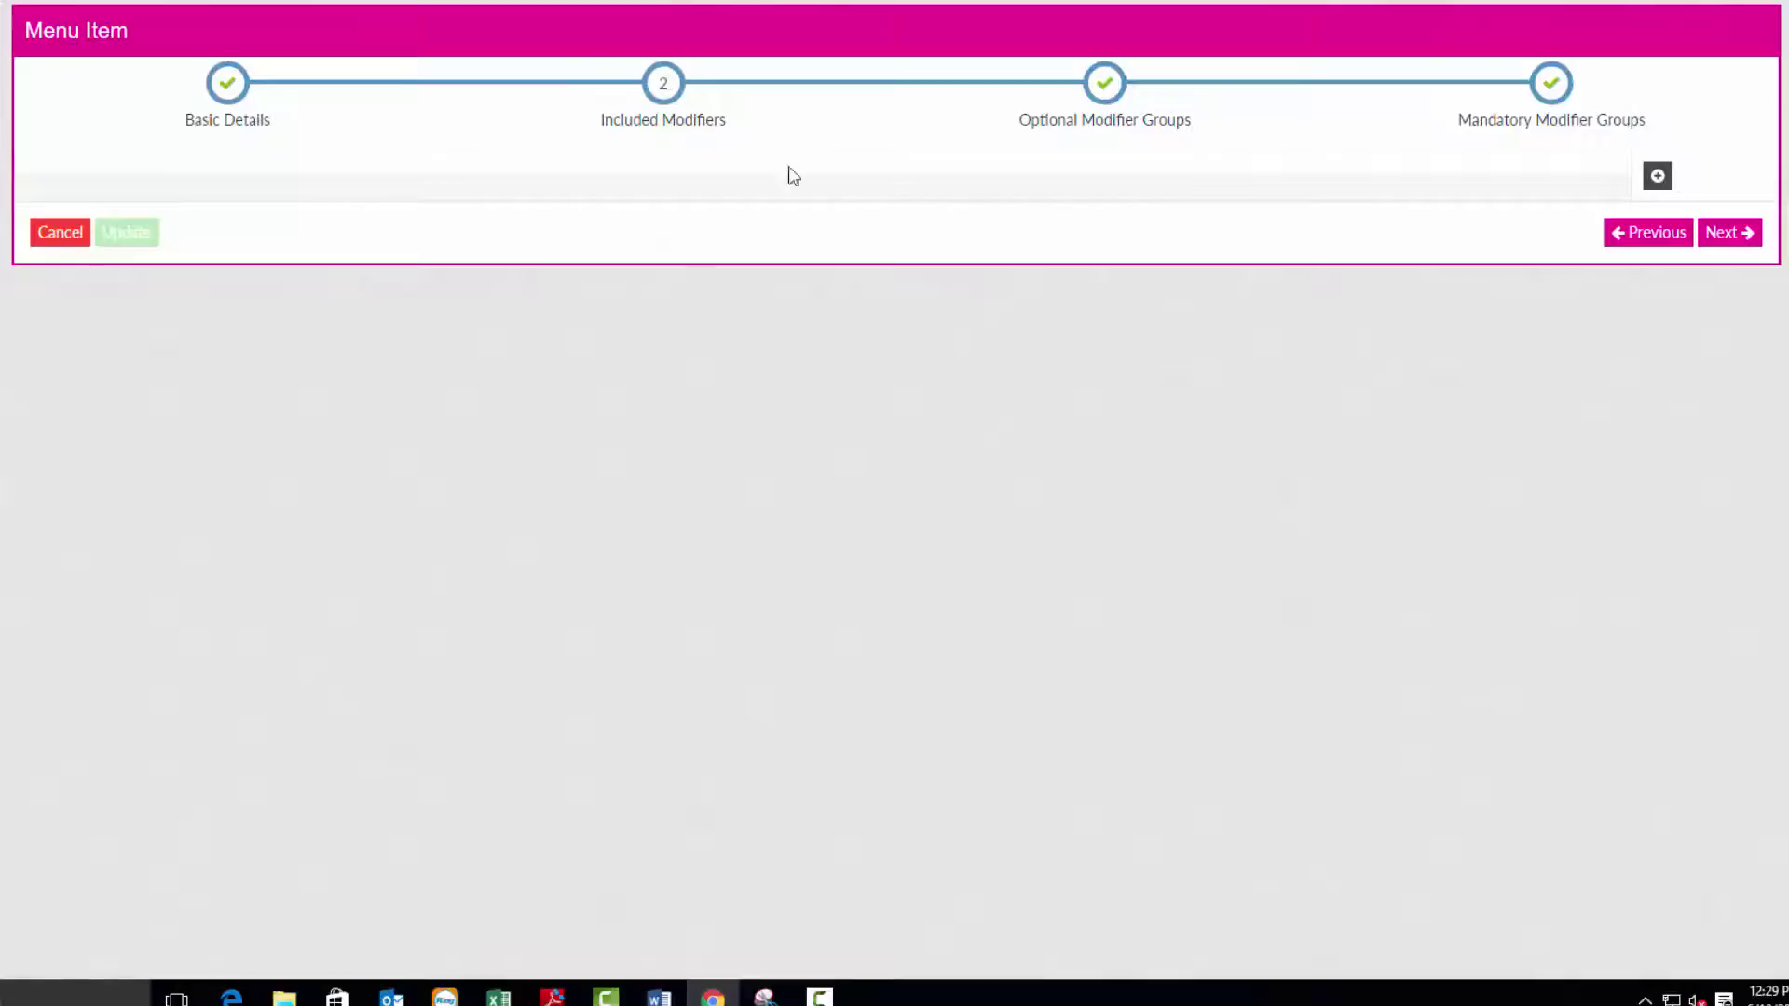
{"action": "left_click", "coordinate": [1100, 85]}
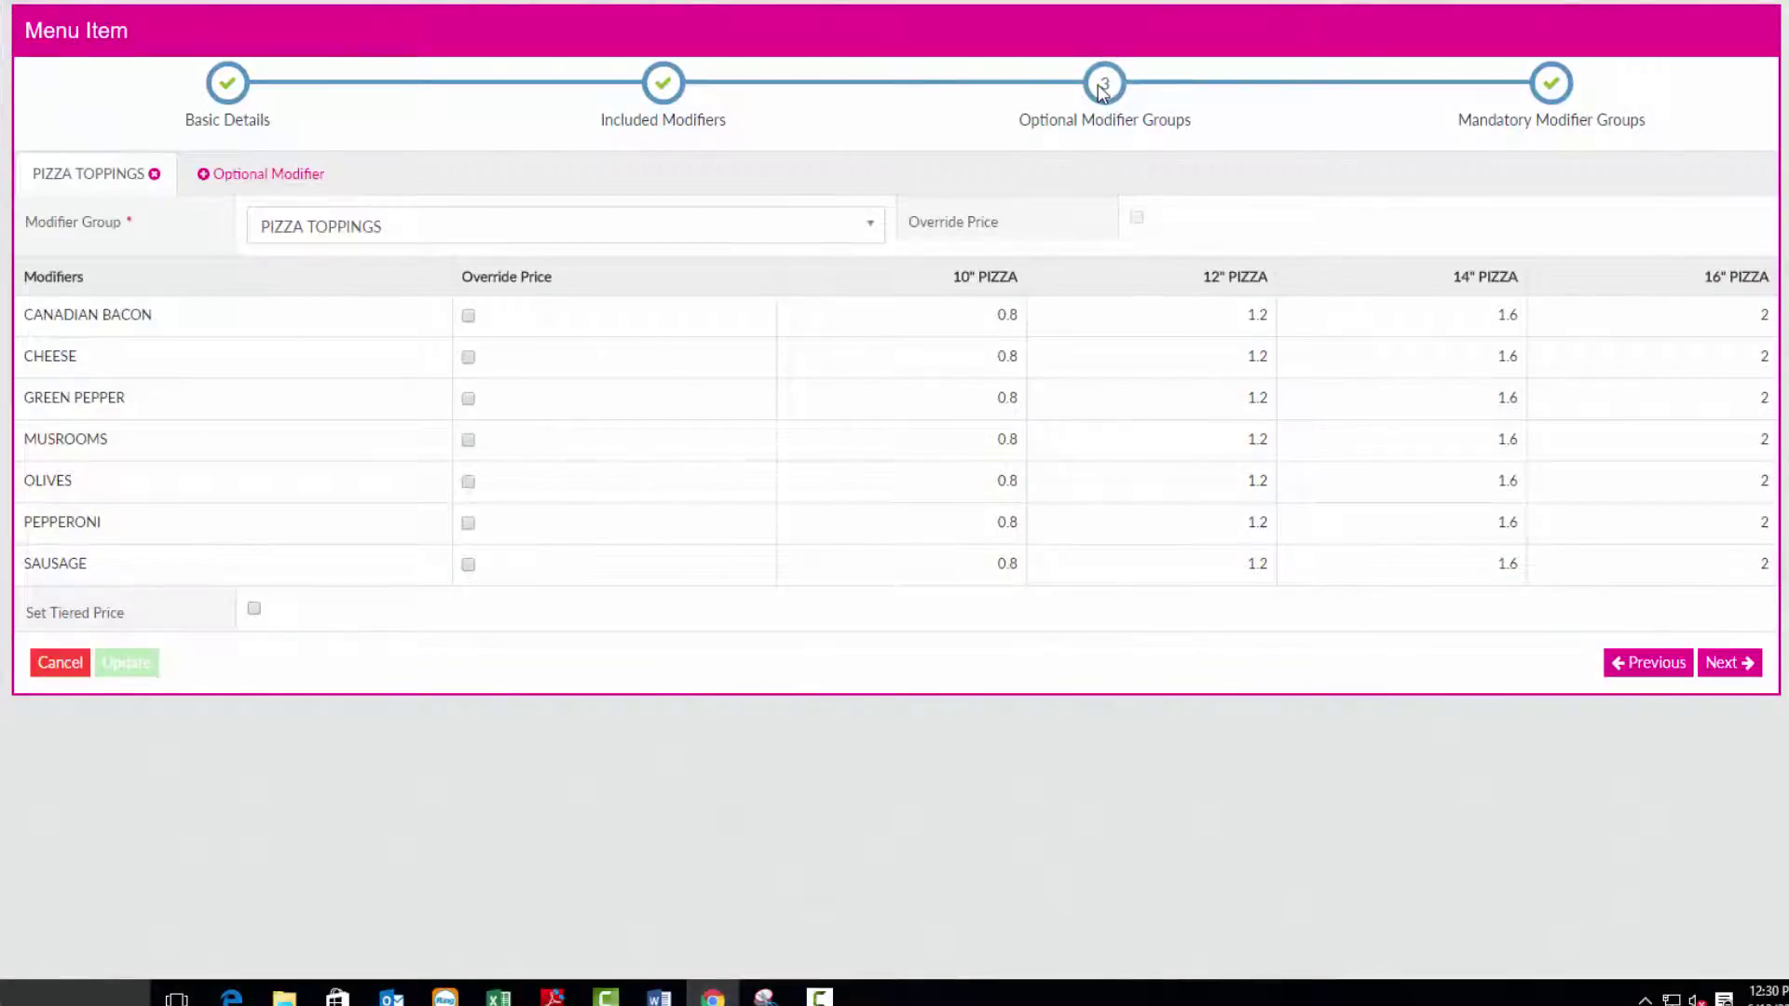
{"action": "left_click", "coordinate": [1551, 86]}
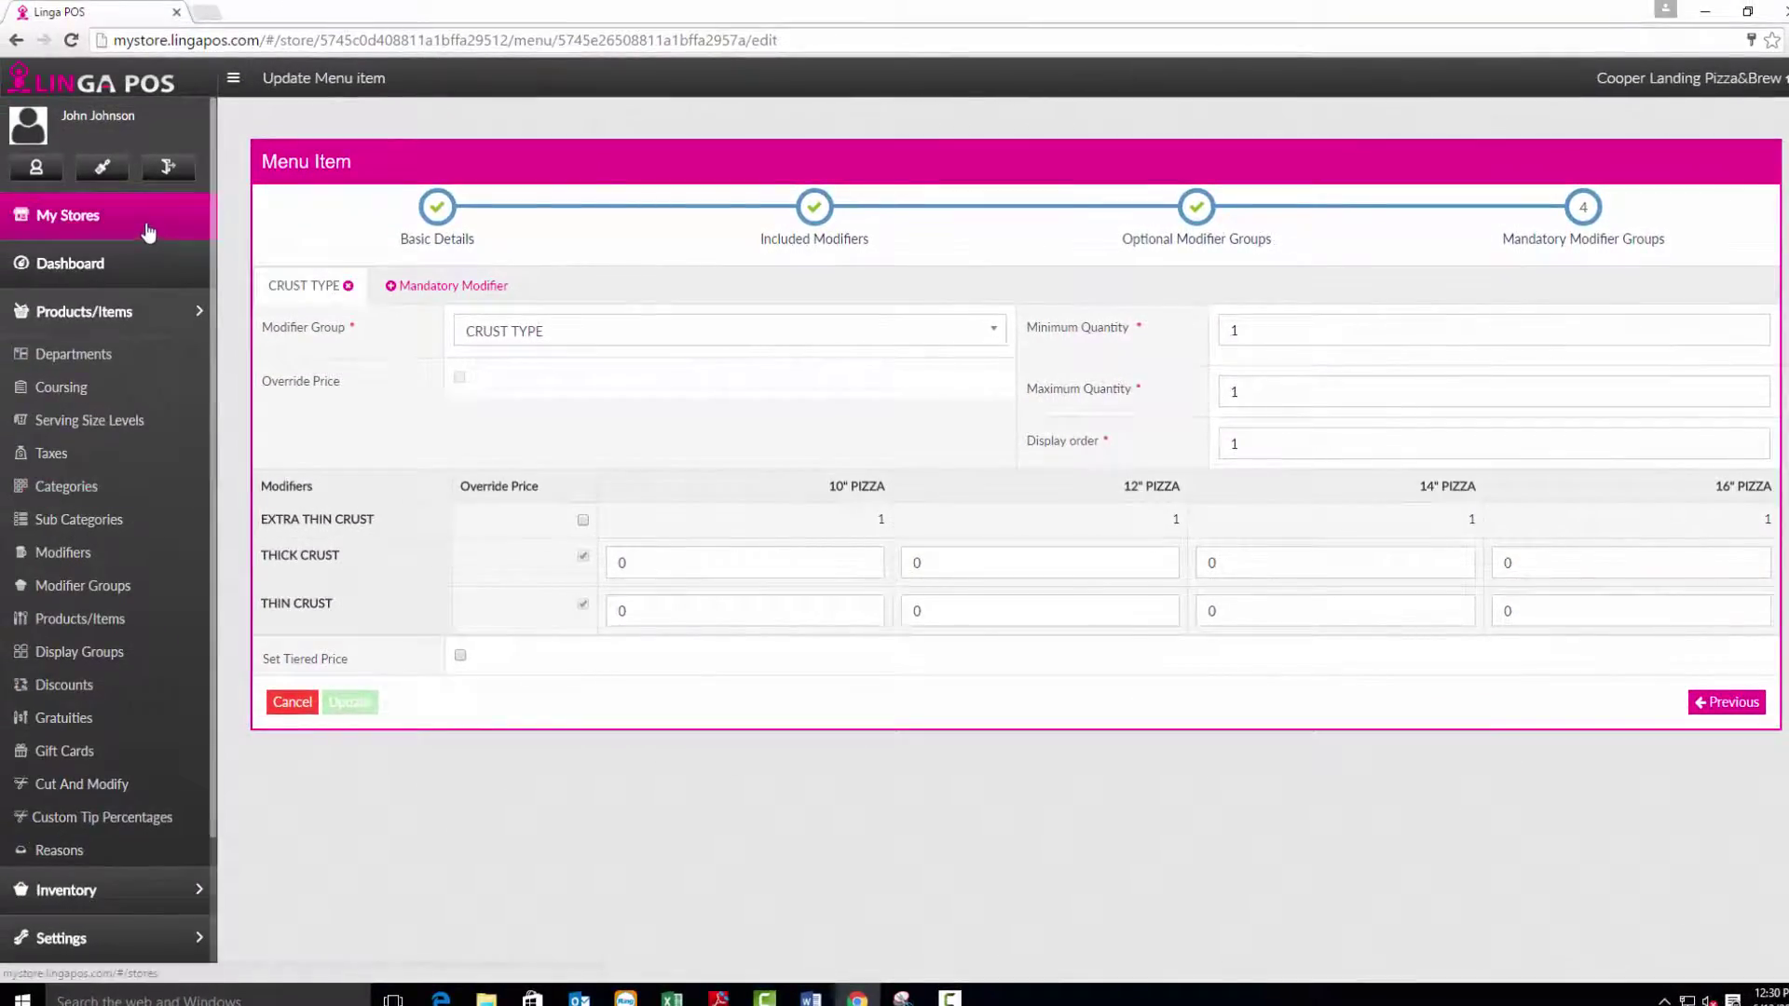
From My Stores, publish the menu changes to the iPad.
{"action": "left_click", "coordinate": [142, 219]}
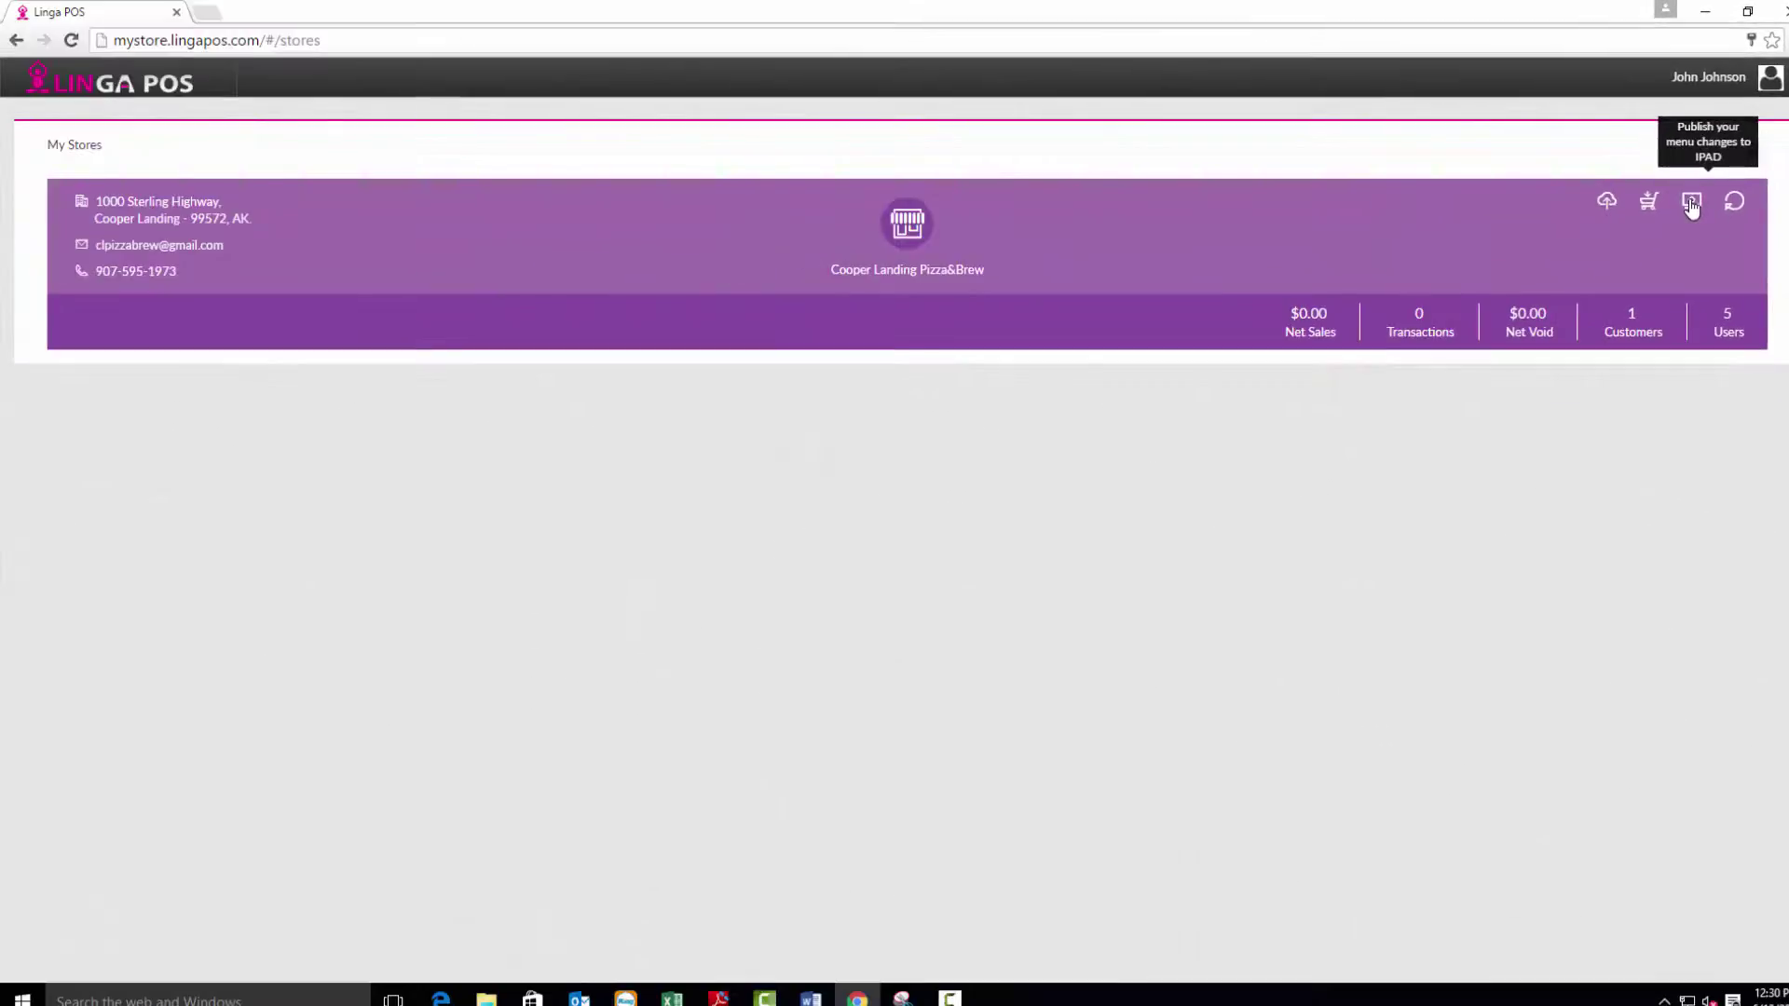
{"action": "left_click", "coordinate": [1551, 488]}
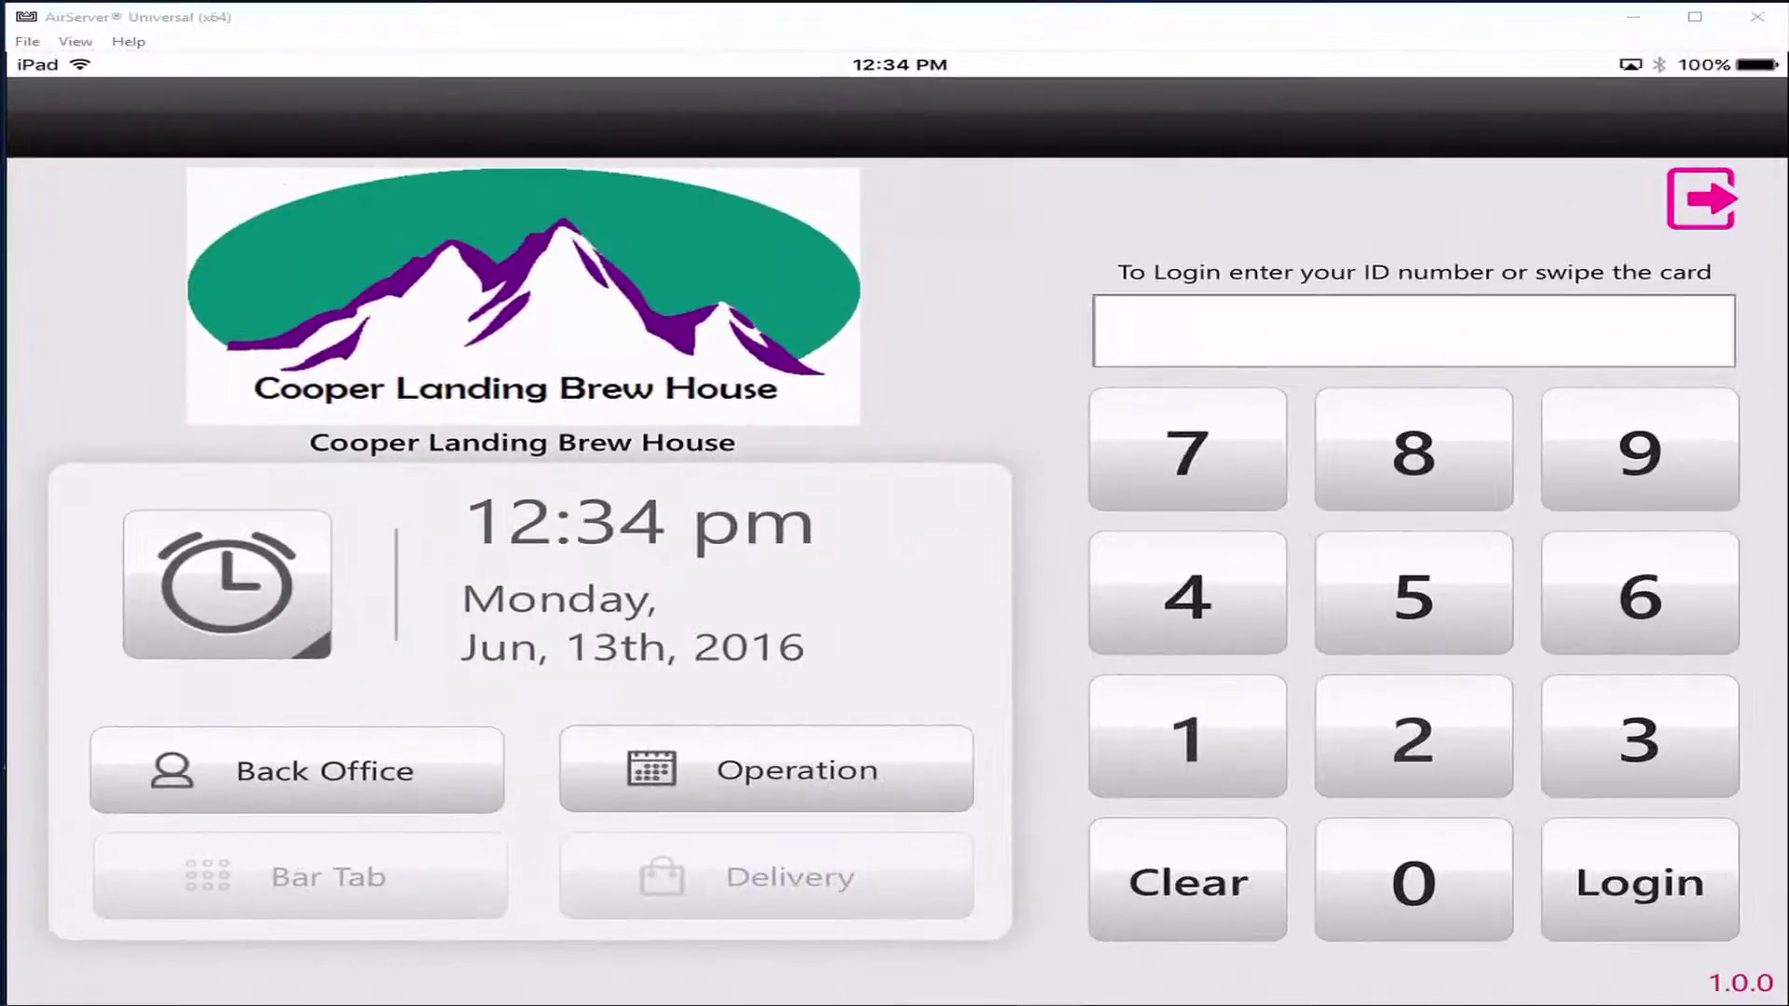
Clock the employee in by entering their ID on the keypad.
{"action": "left_click", "coordinate": [1187, 736]}
{"action": "left_click", "coordinate": [1187, 736]}
{"action": "left_click", "coordinate": [1187, 736]}
{"action": "left_click", "coordinate": [1187, 736]}
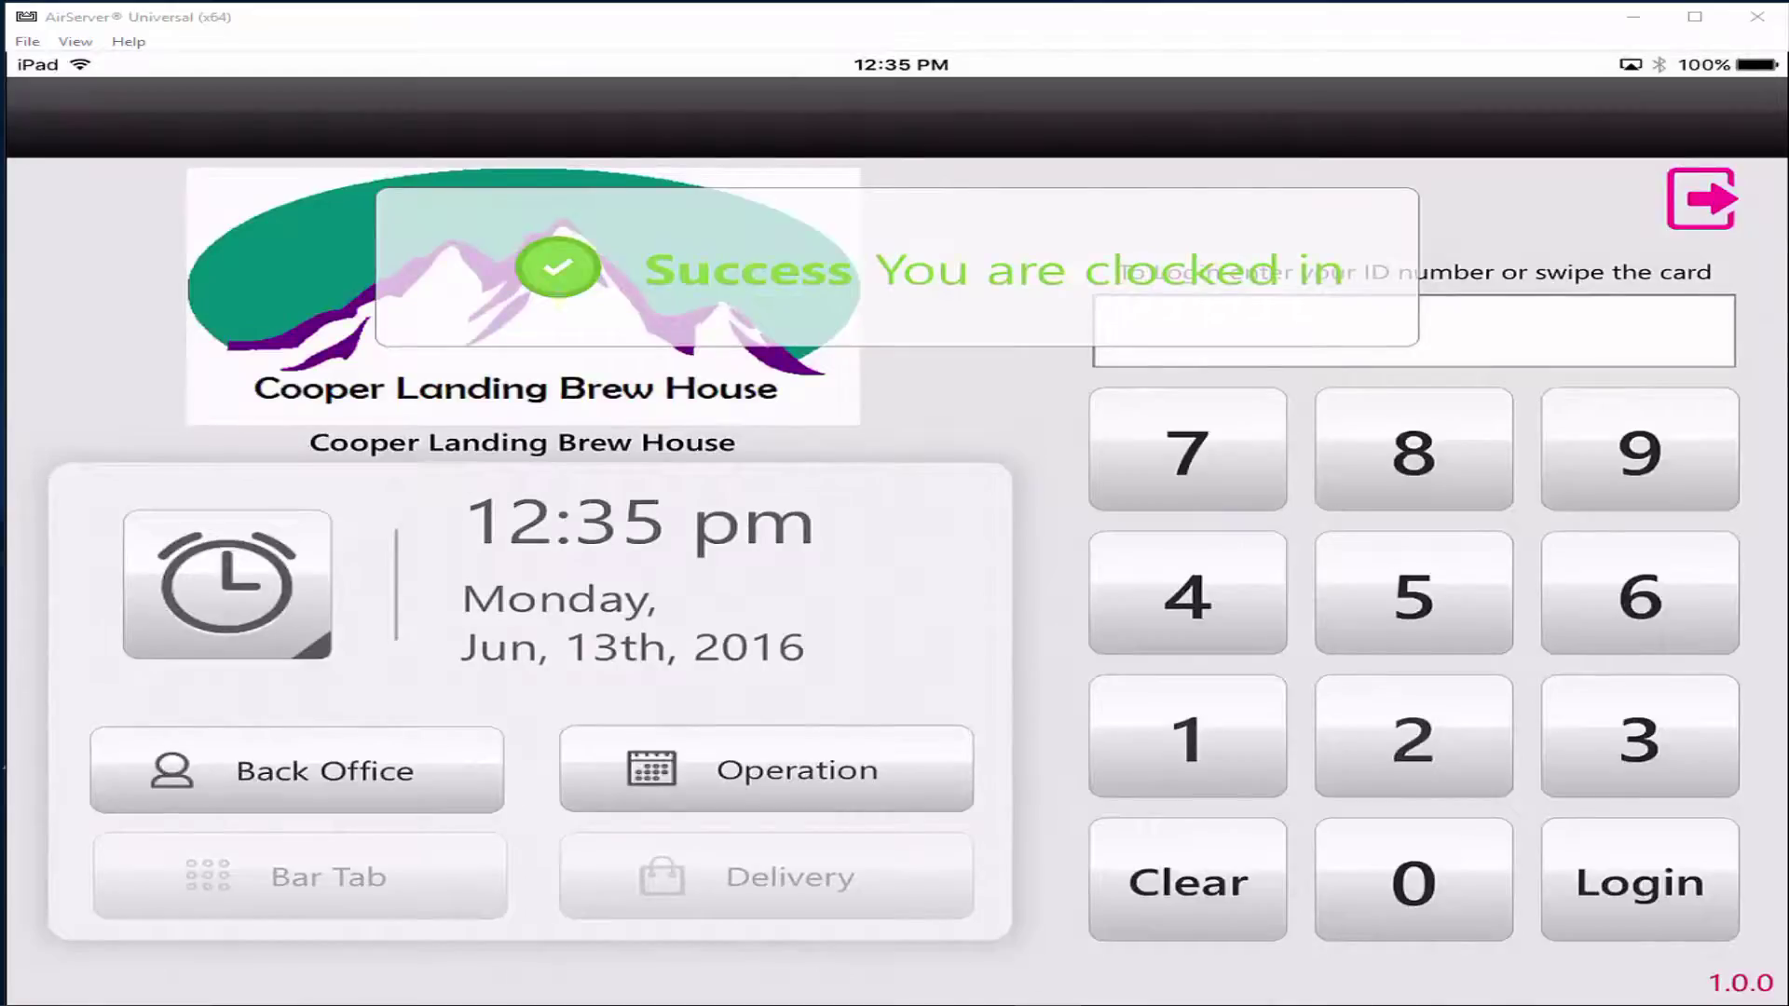
Enter the employee ID again and log in to the Operation menu.
{"action": "left_click", "coordinate": [1187, 736]}
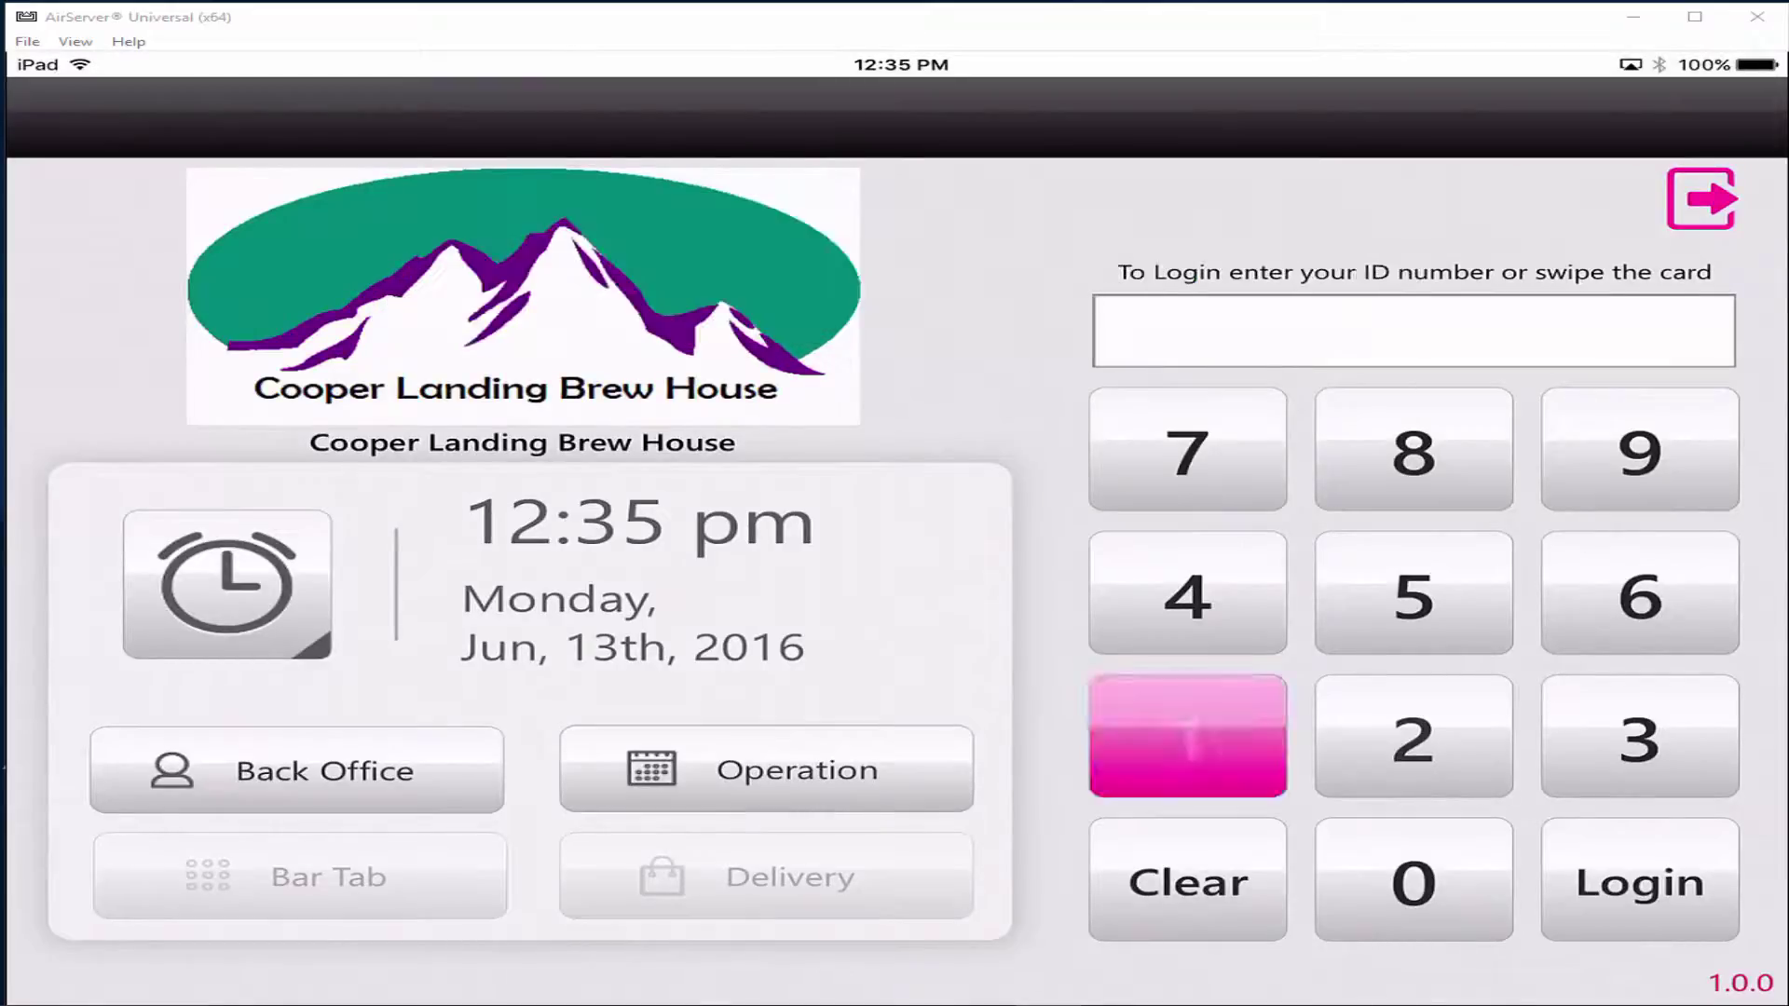
{"action": "left_click", "coordinate": [1187, 736]}
{"action": "left_click", "coordinate": [1187, 736]}
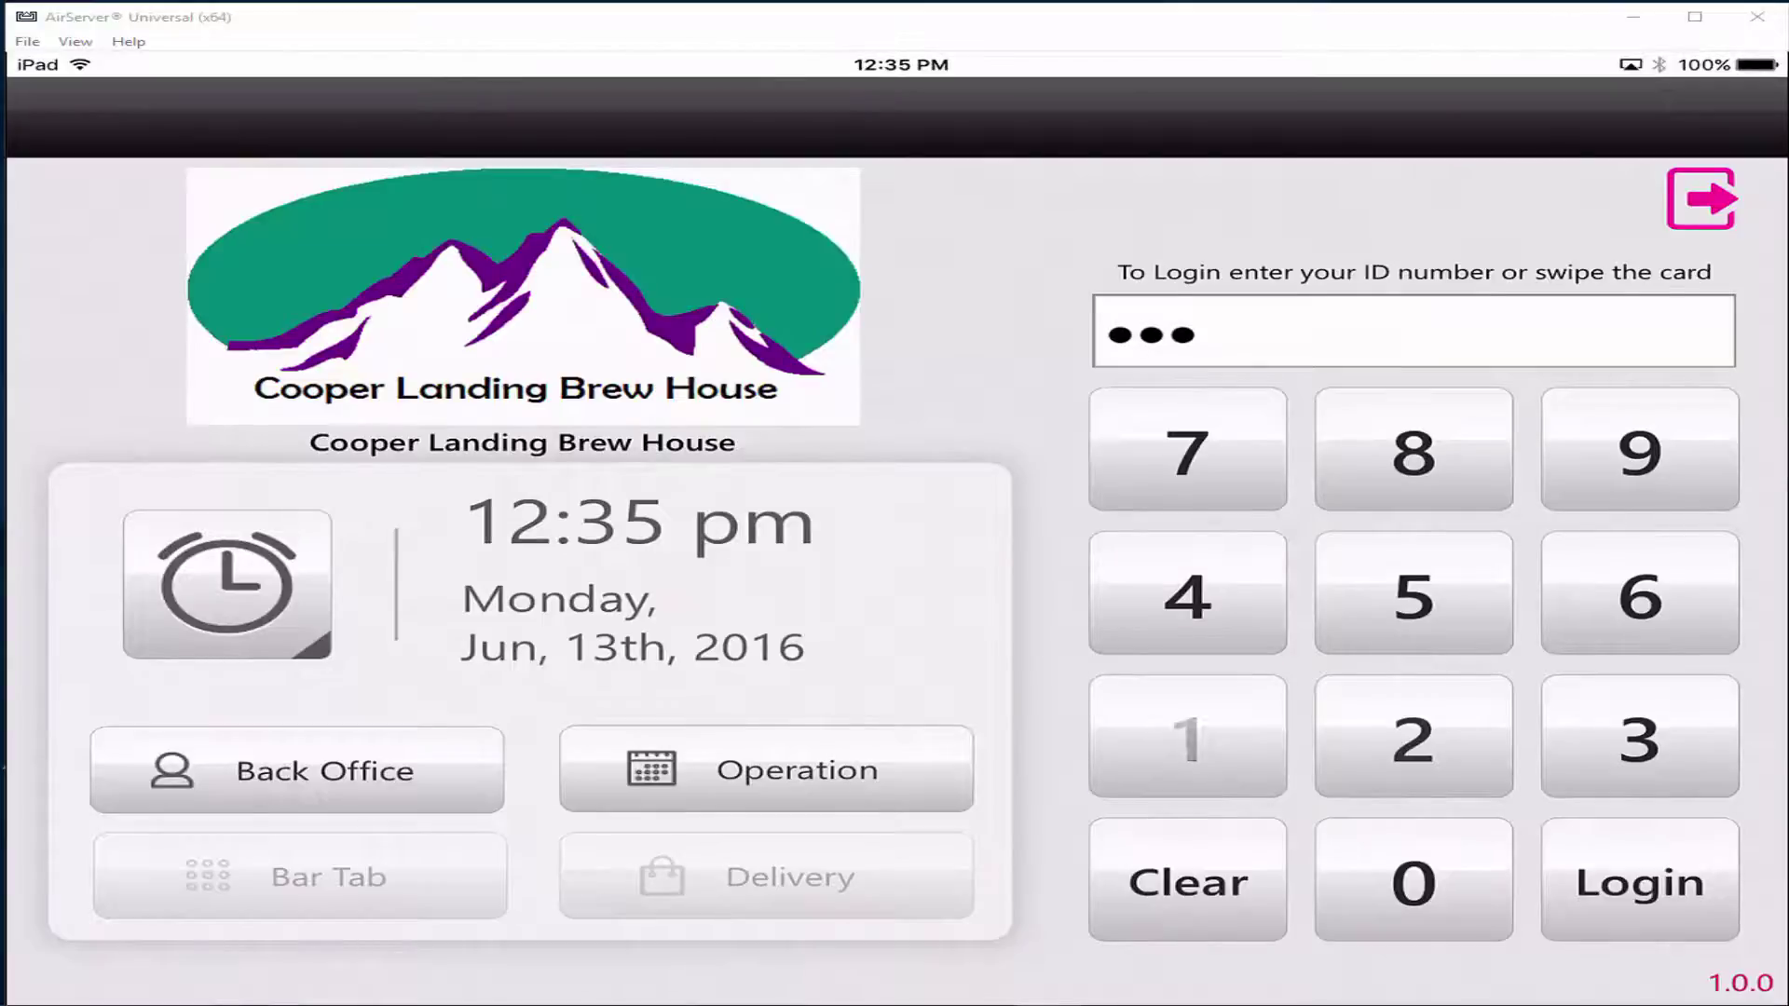
{"action": "left_click", "coordinate": [1186, 735]}
{"action": "left_click", "coordinate": [766, 769]}
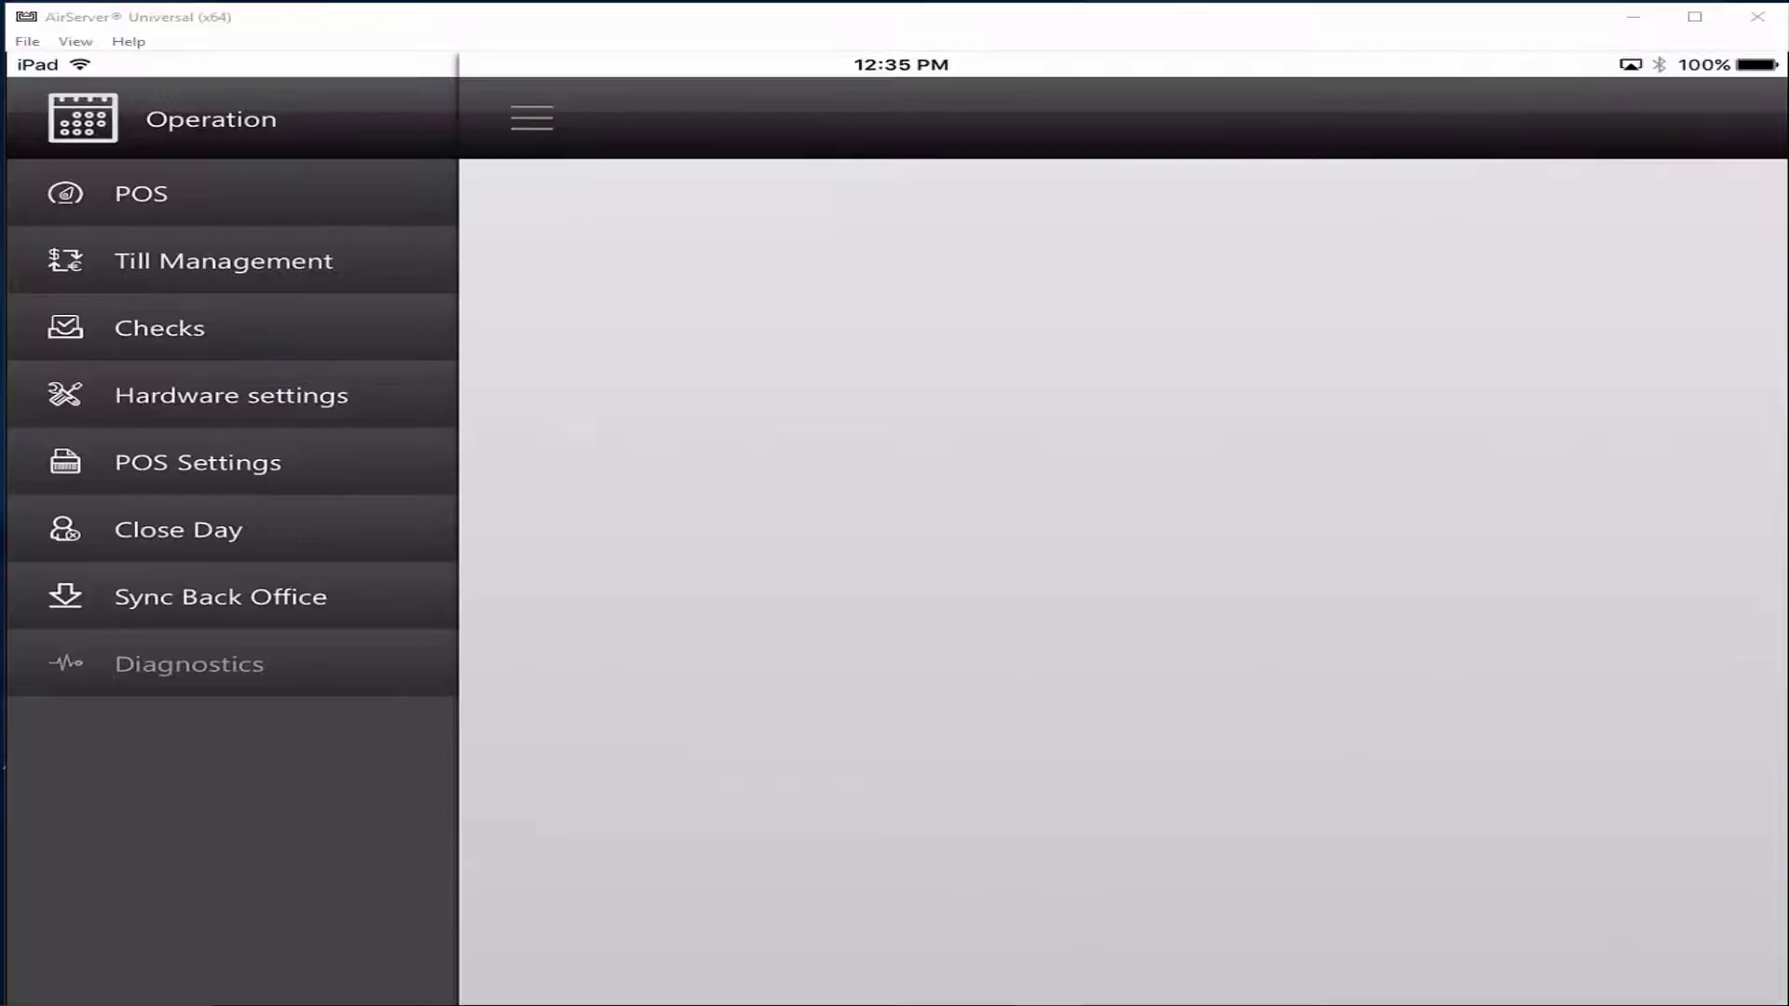
Save the POS till settings, then sync the iPad with the back office.
{"action": "left_click", "coordinate": [198, 462]}
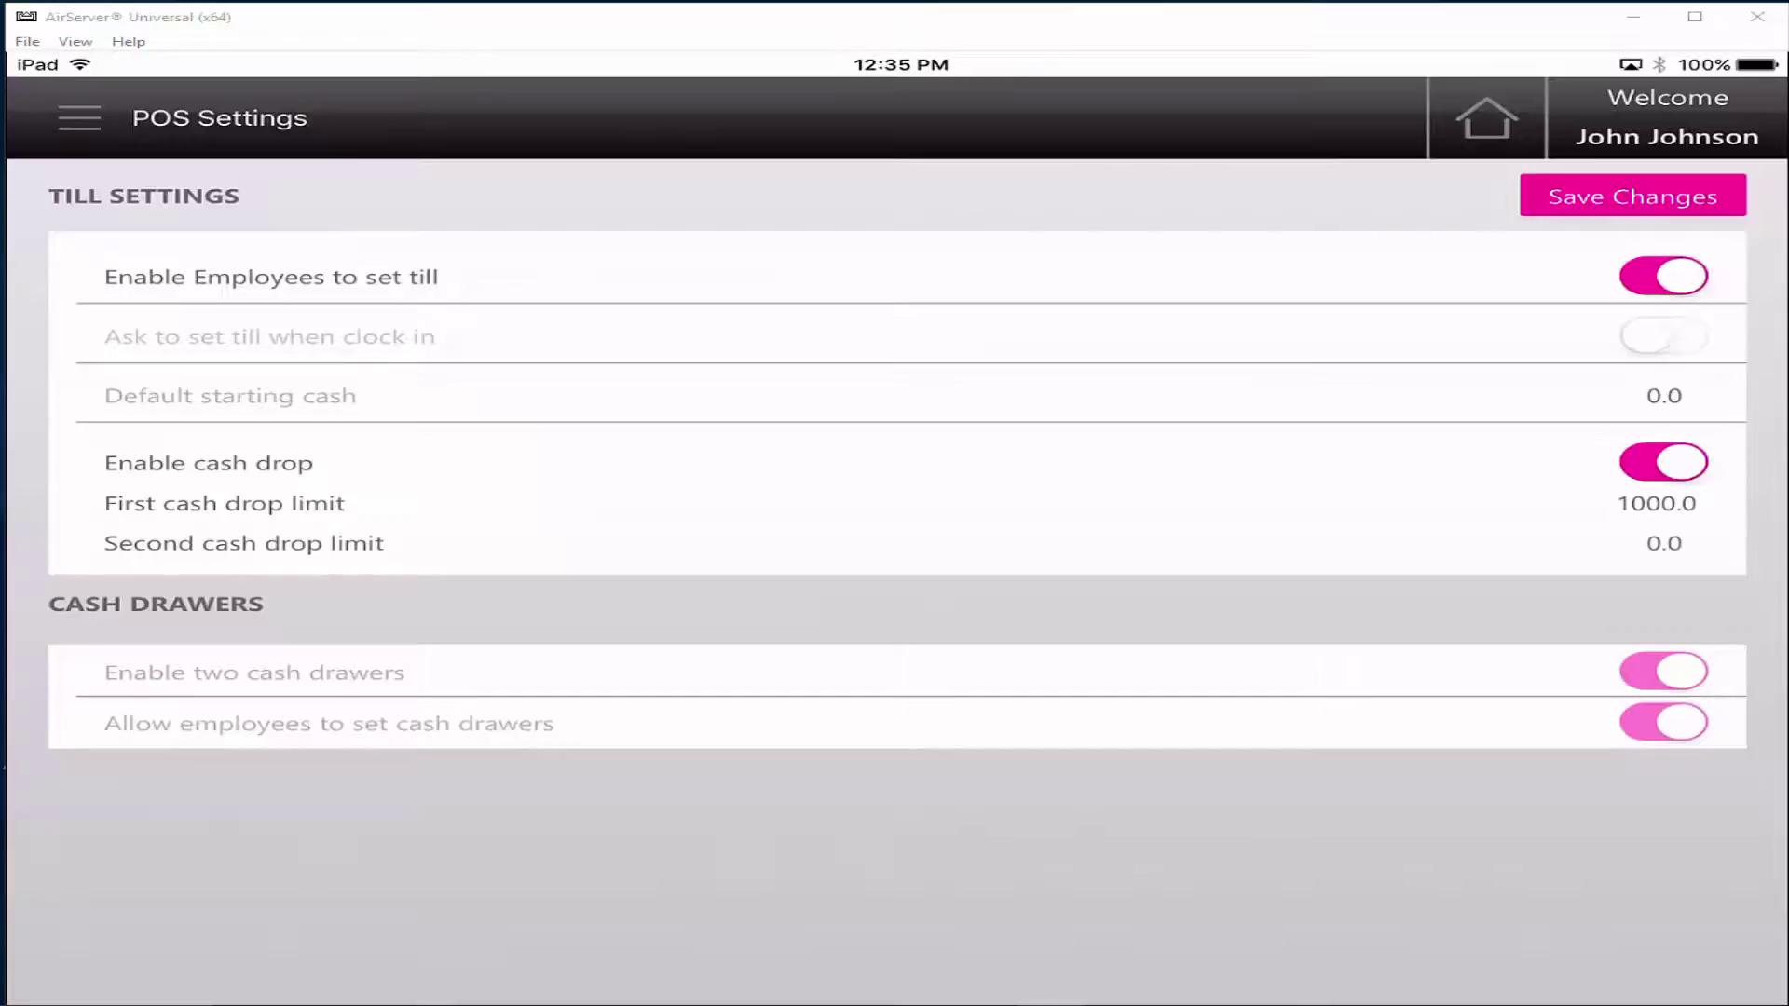
{"action": "left_click", "coordinate": [1632, 195]}
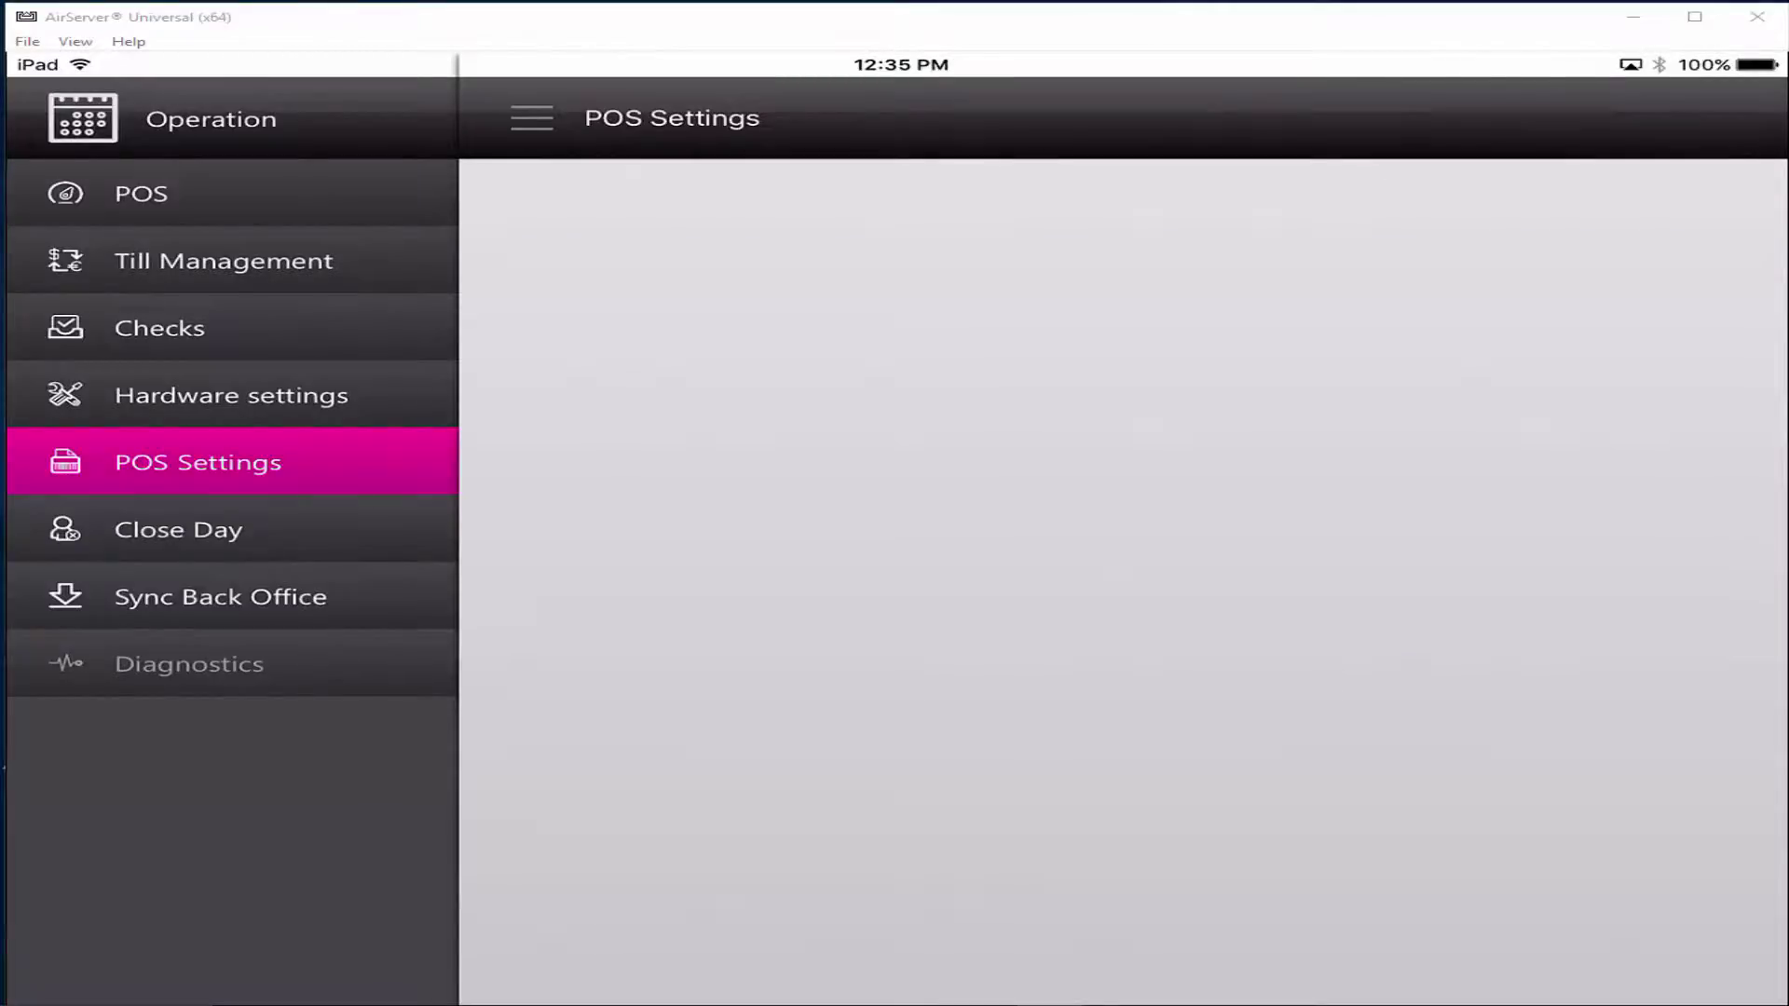
{"action": "left_click", "coordinate": [221, 597]}
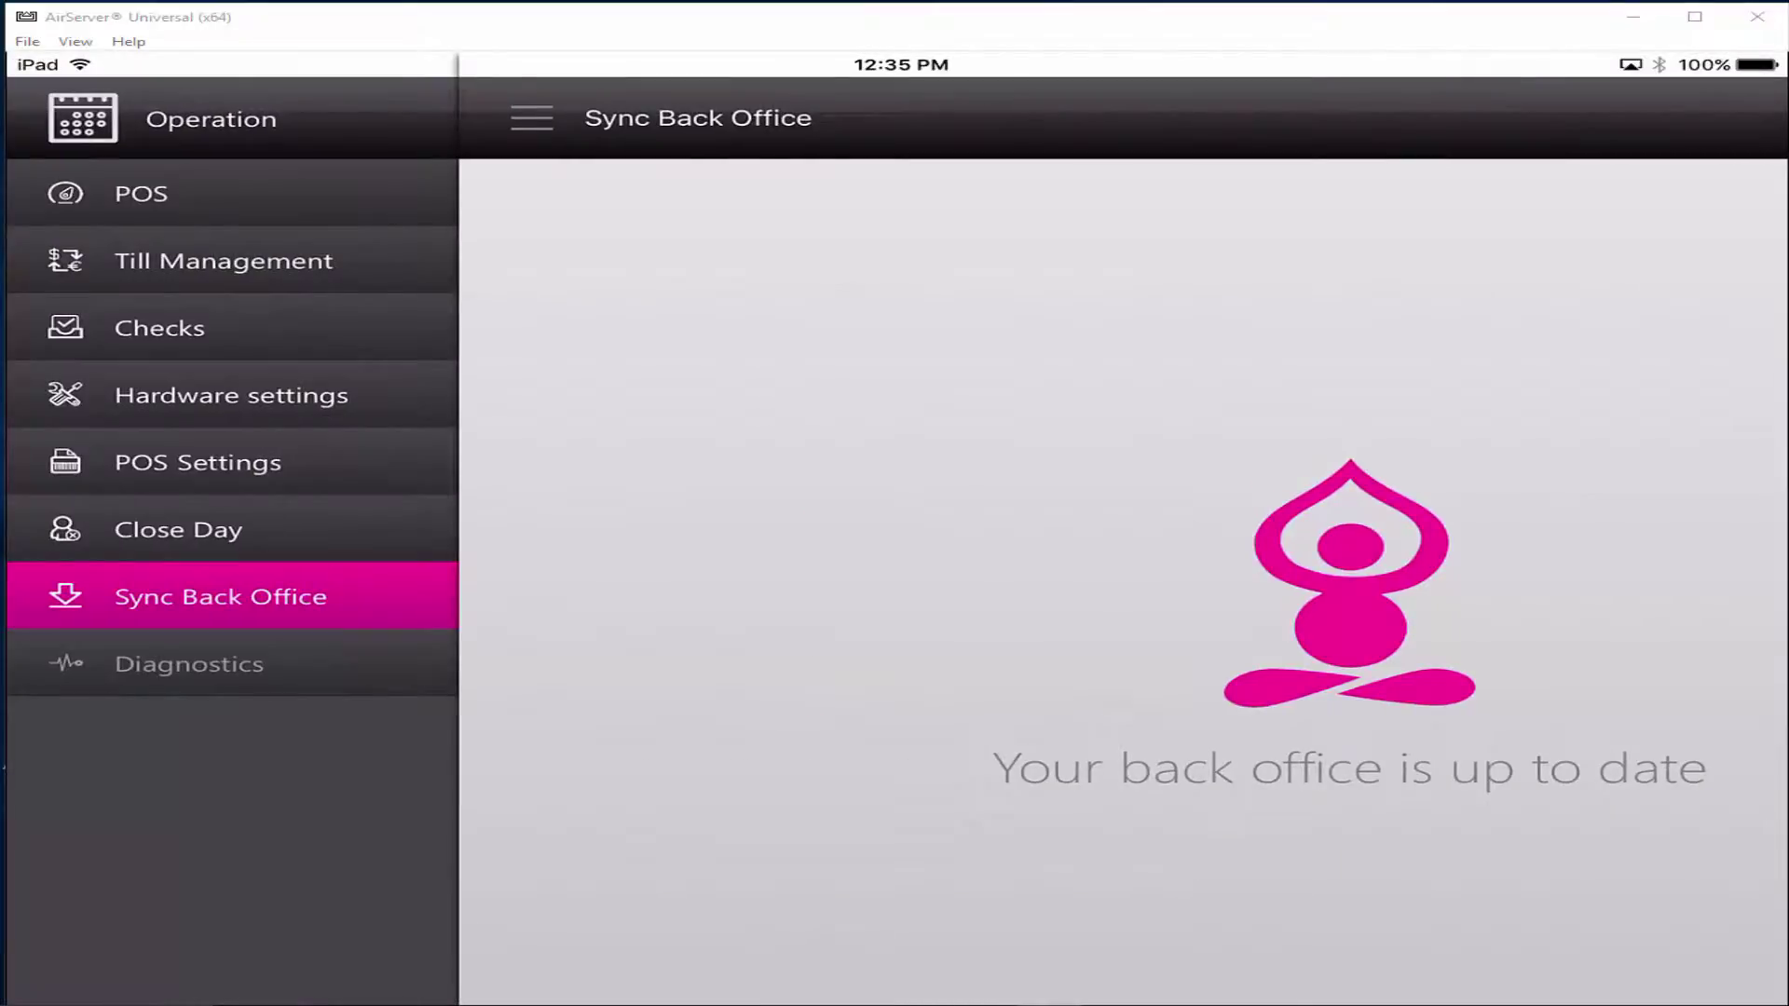
Check in Hardware Printer Settings that both receipt printers are online.
{"action": "left_click", "coordinate": [231, 395]}
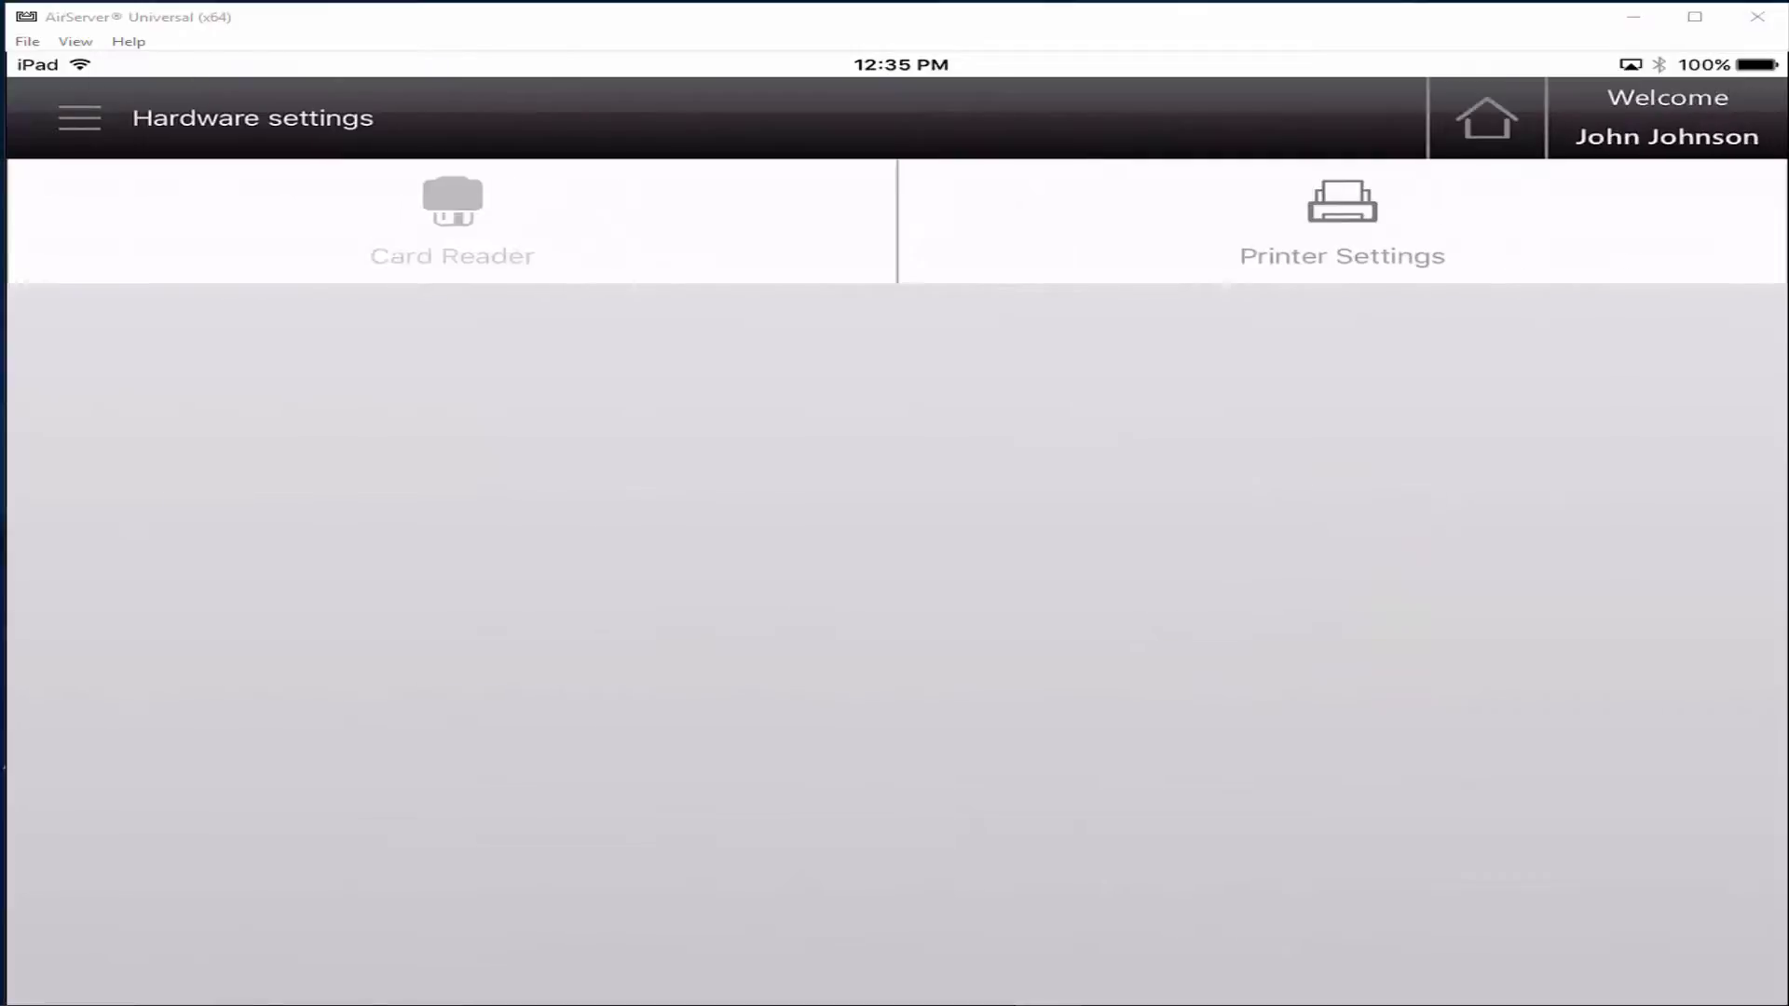
{"action": "left_click", "coordinate": [1342, 220]}
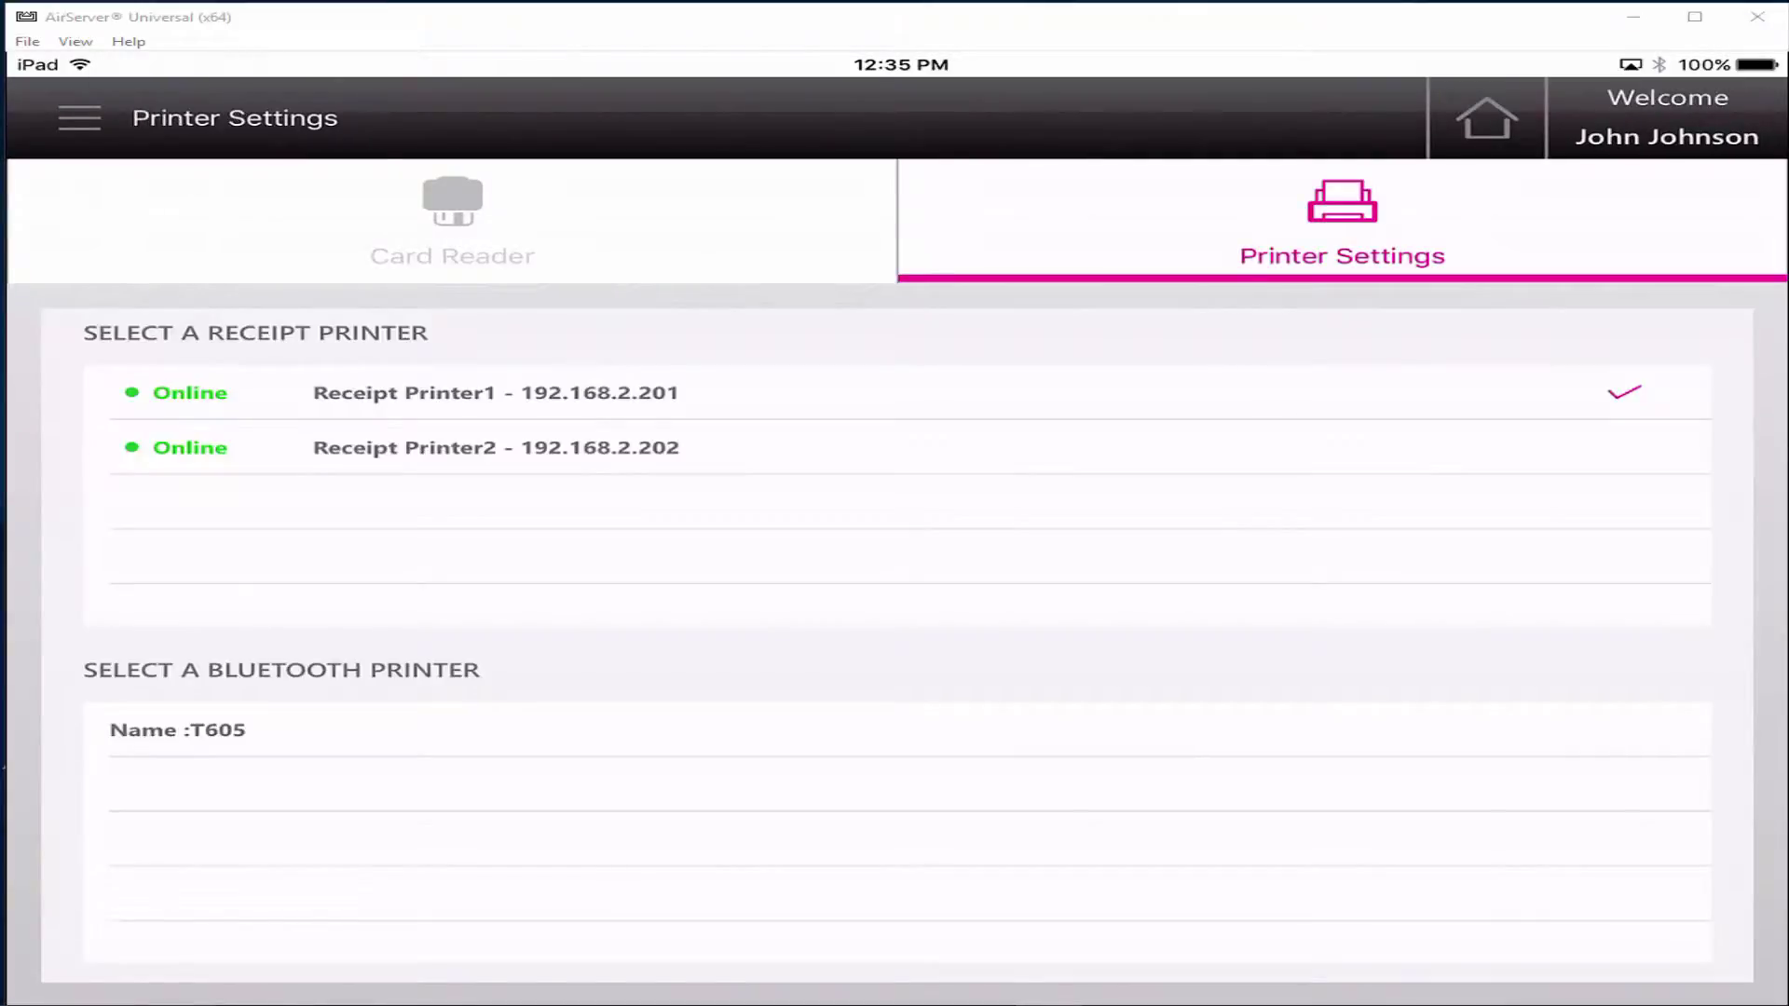
{"action": "left_click", "coordinate": [80, 118]}
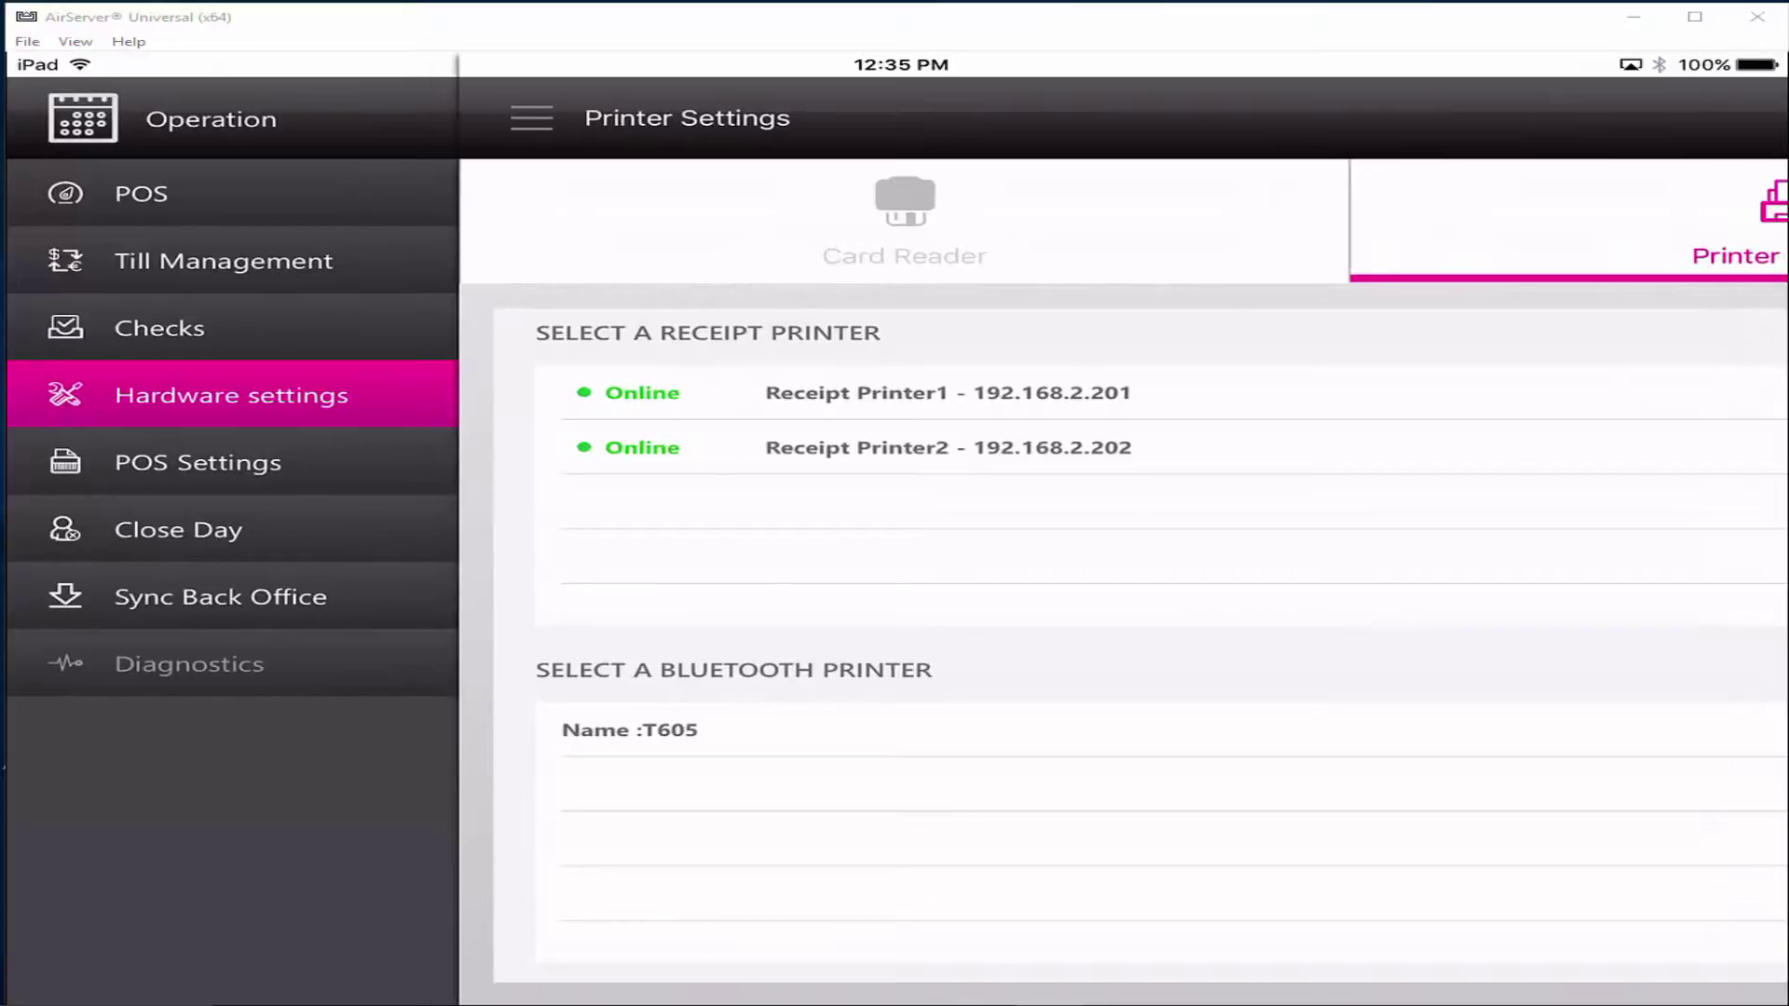
Set the starting till amount to $100.00 in Till Management.
{"action": "left_click", "coordinate": [221, 261]}
{"action": "left_click", "coordinate": [133, 221]}
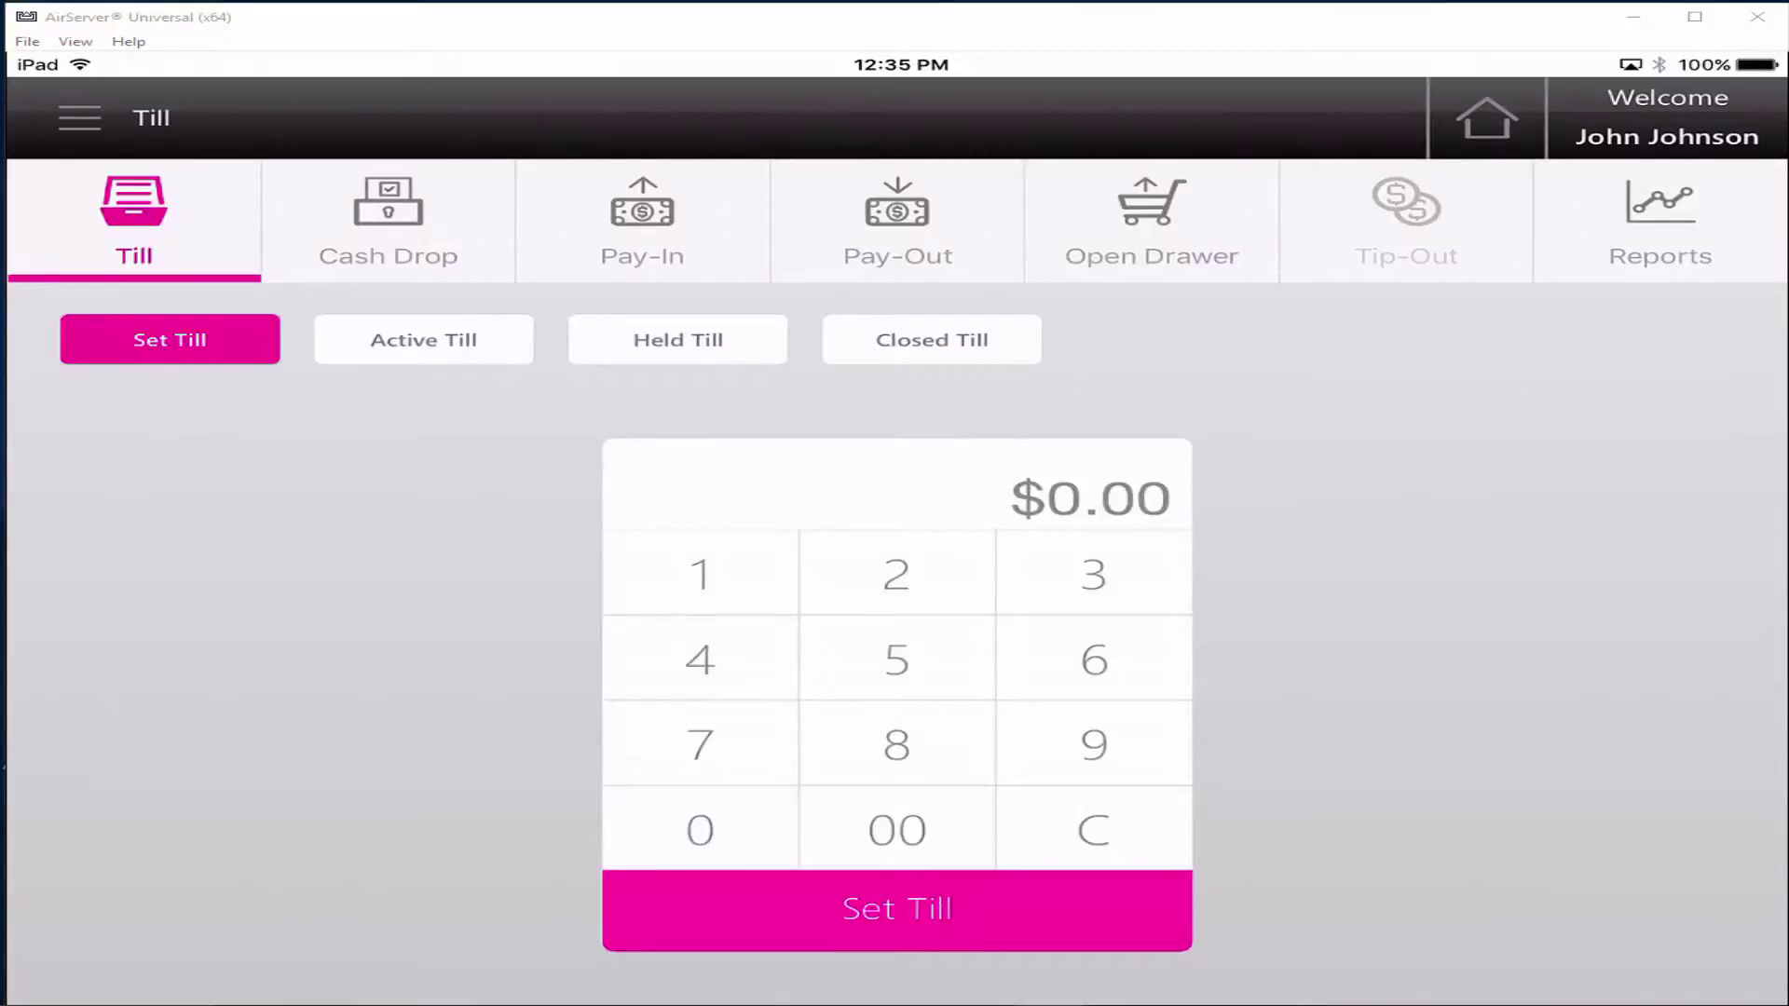
{"action": "left_click", "coordinate": [699, 572]}
{"action": "left_click", "coordinate": [700, 829]}
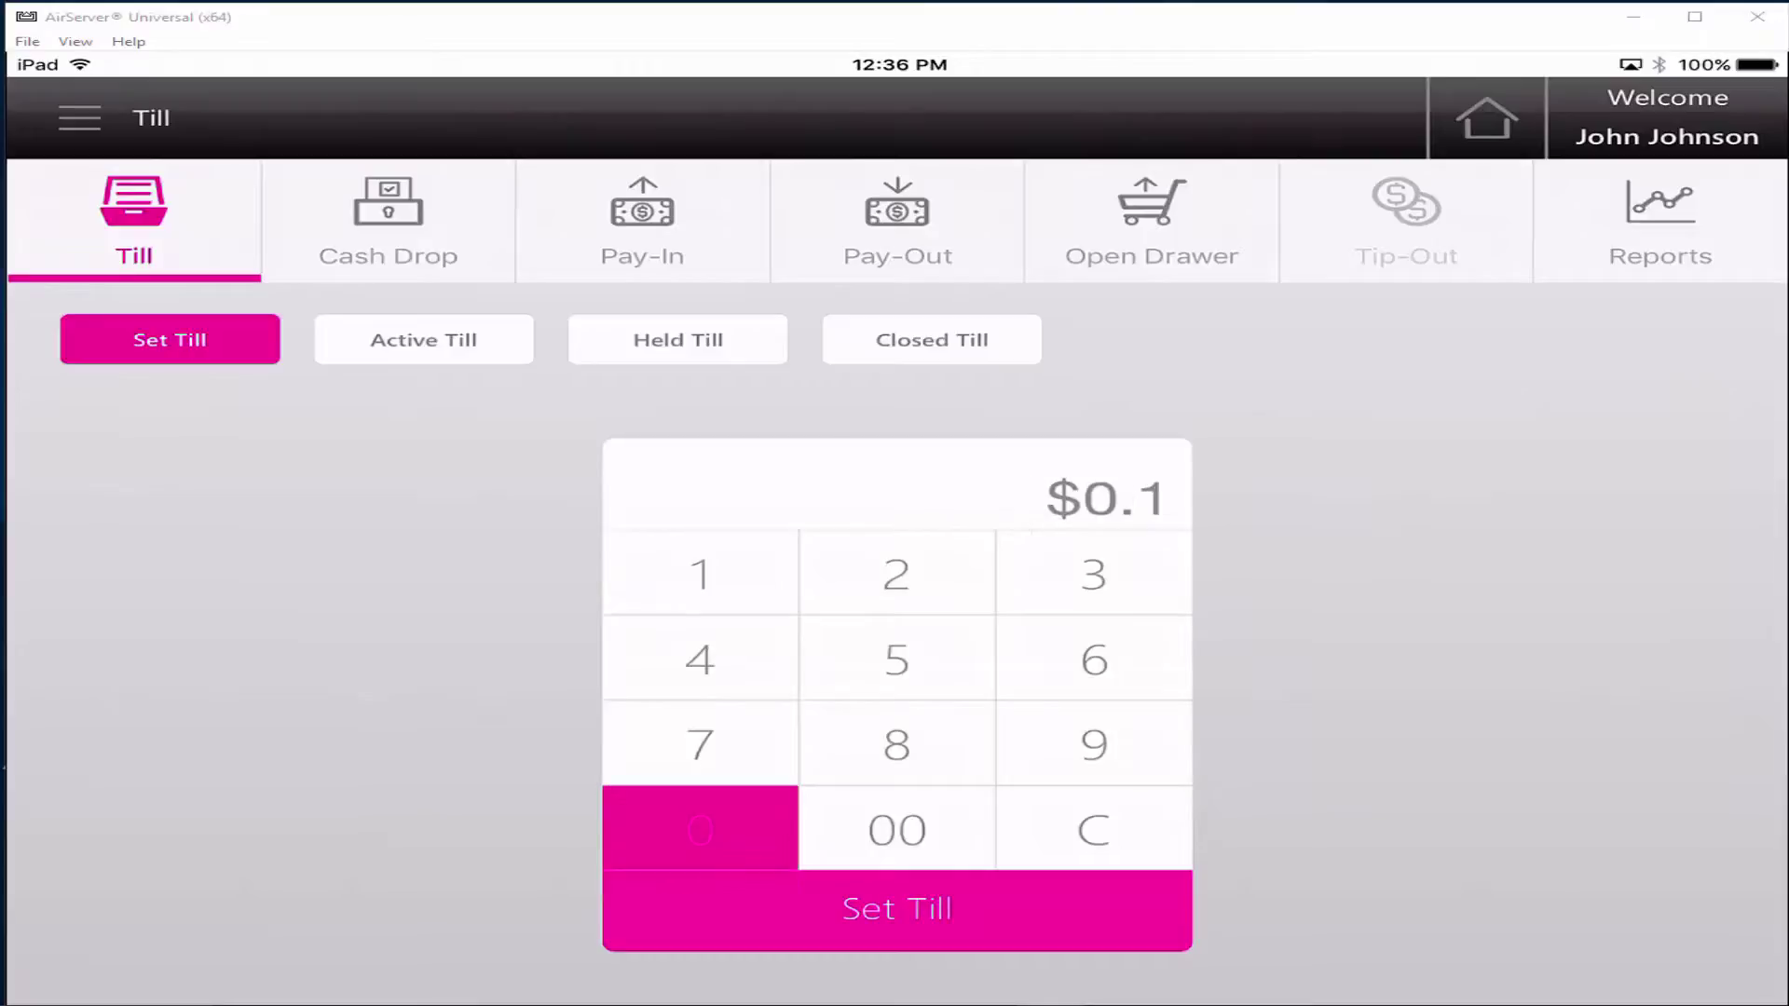
{"action": "left_click", "coordinate": [699, 828]}
{"action": "left_click", "coordinate": [896, 828]}
{"action": "left_click", "coordinate": [897, 908]}
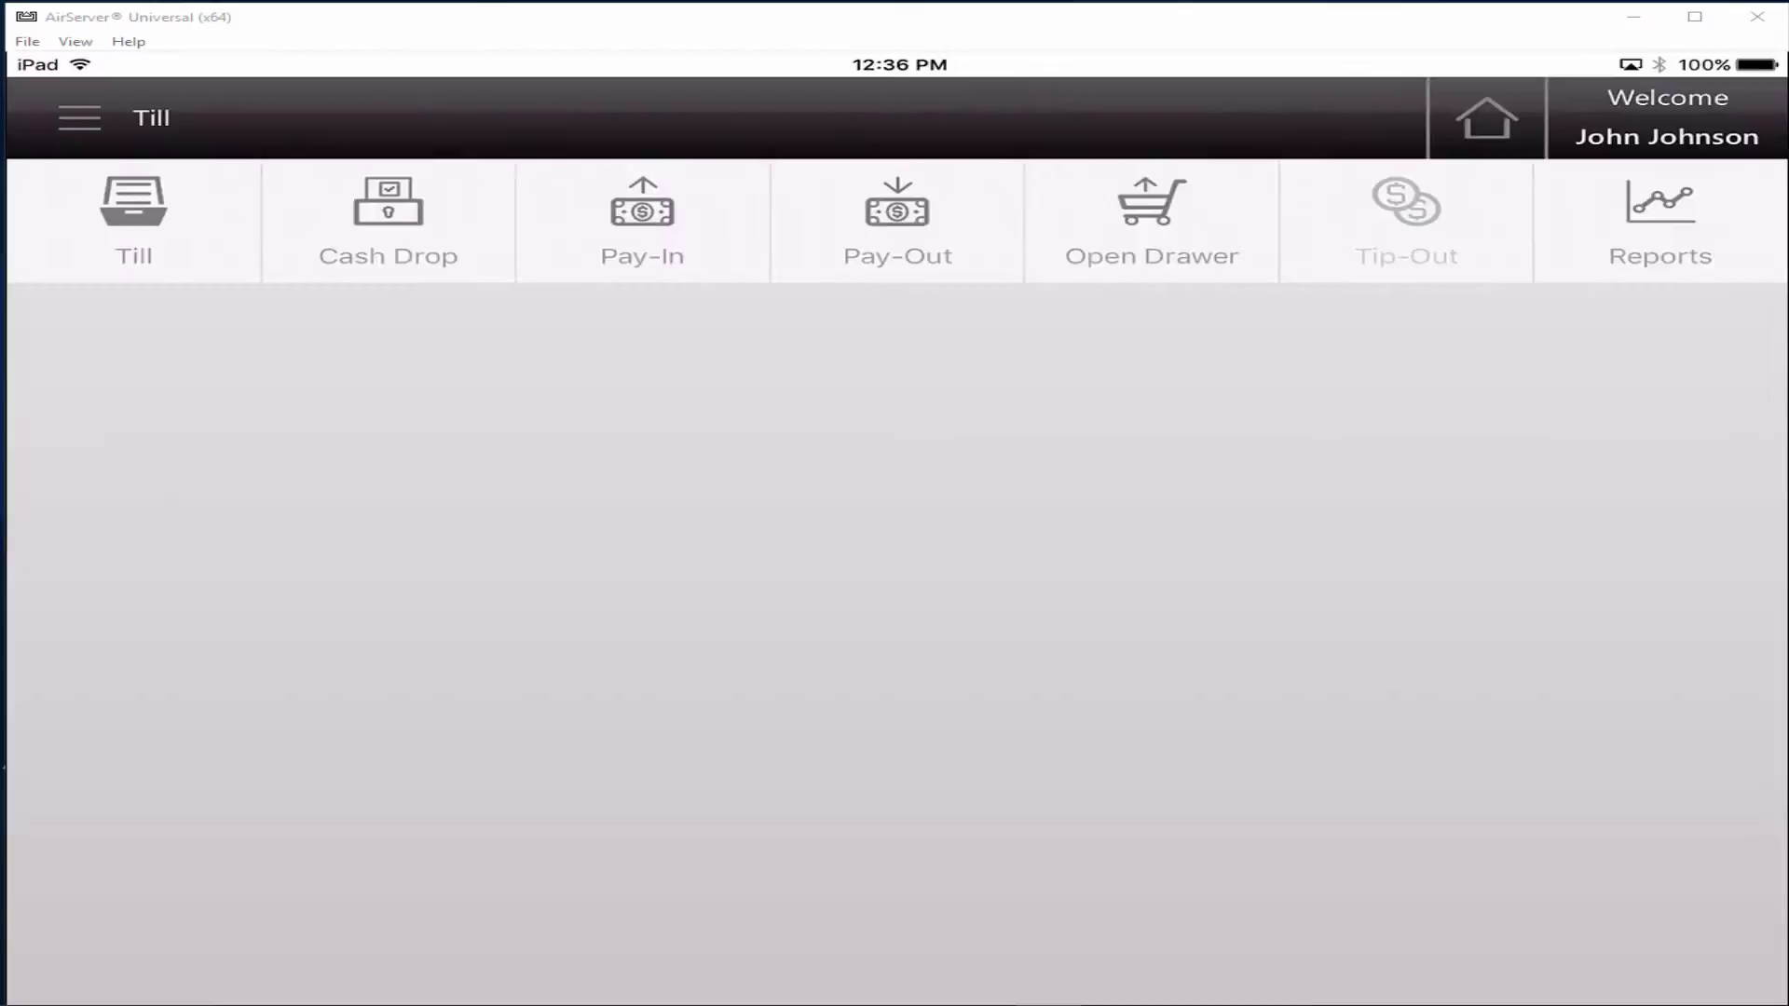
Open the POS order screen showing empty check 0-001 and the FOOD menu.
{"action": "left_click", "coordinate": [79, 118]}
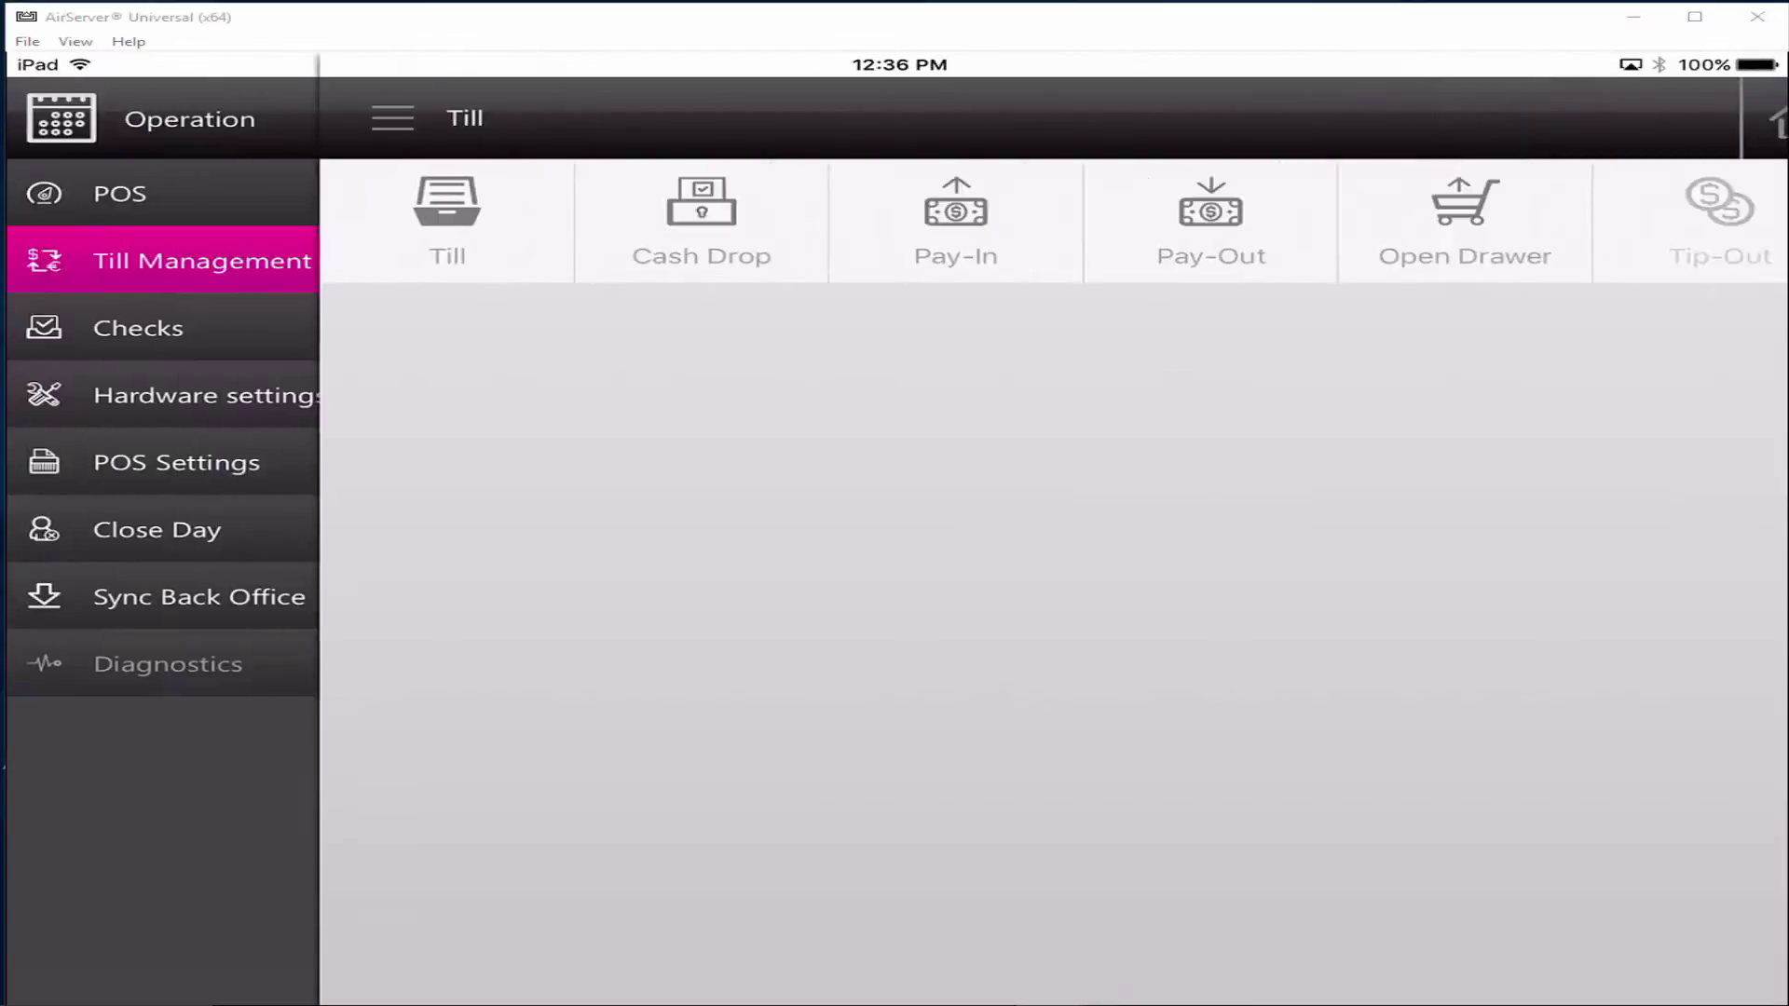
{"action": "left_click", "coordinate": [82, 118]}
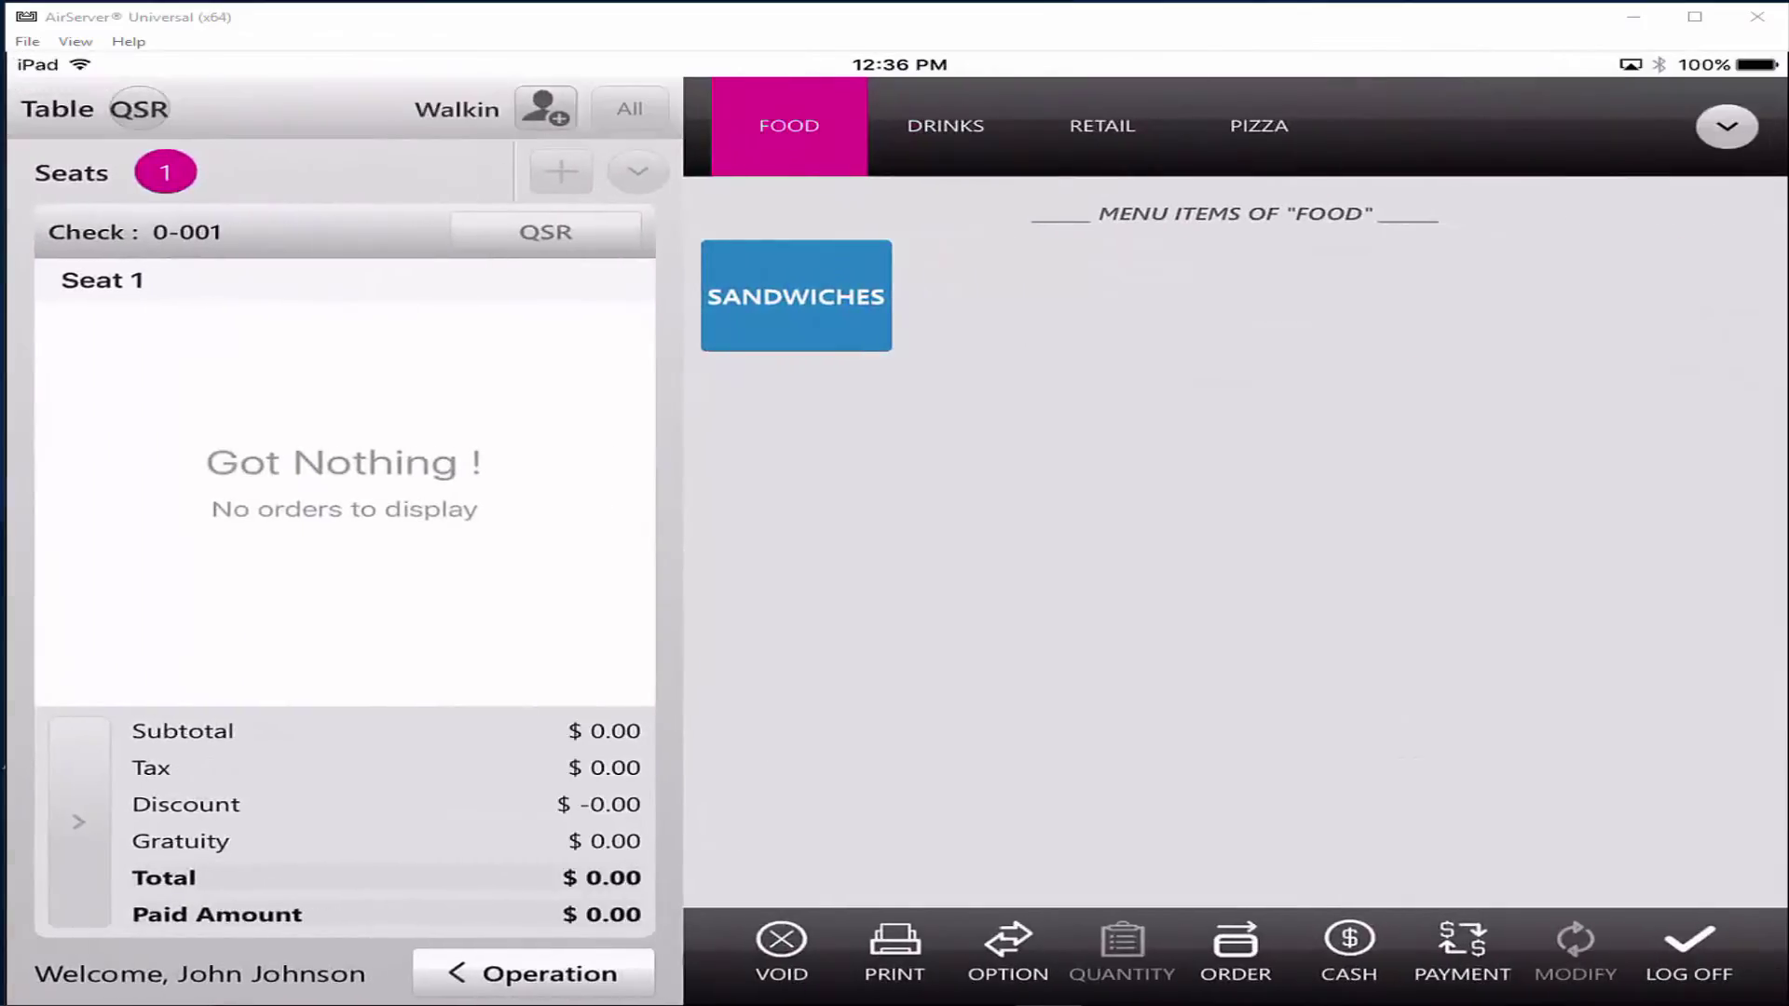